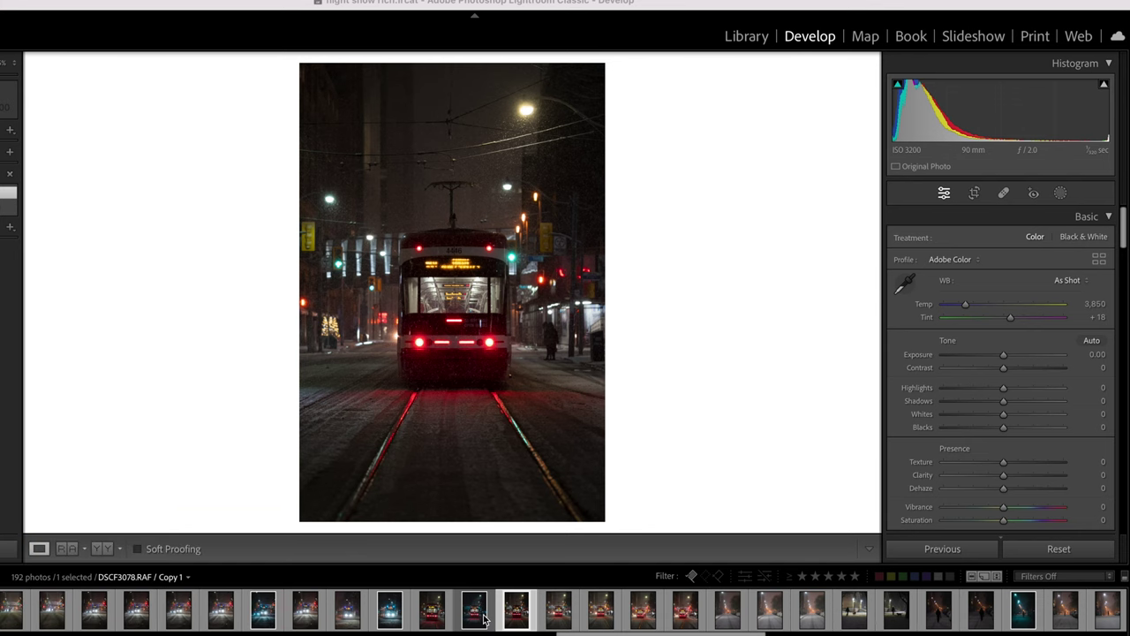
Step: Crop the streetcar photo slightly at the Original aspect ratio and reposition the image so the streetcar sits centred in the frame
click(483, 618)
key(Right)
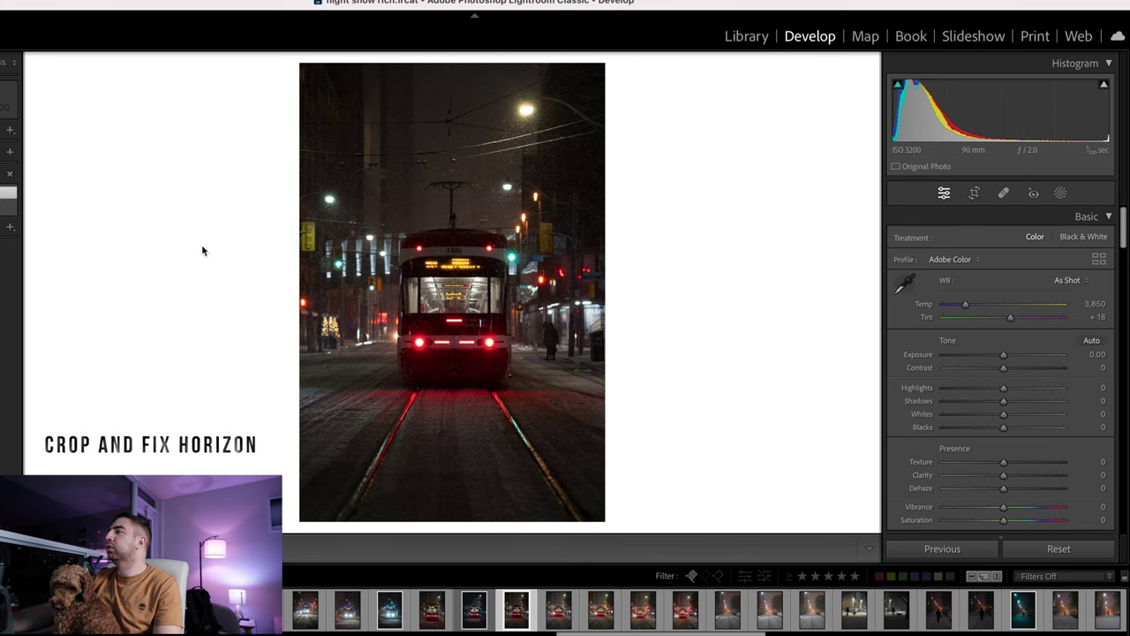
click(974, 194)
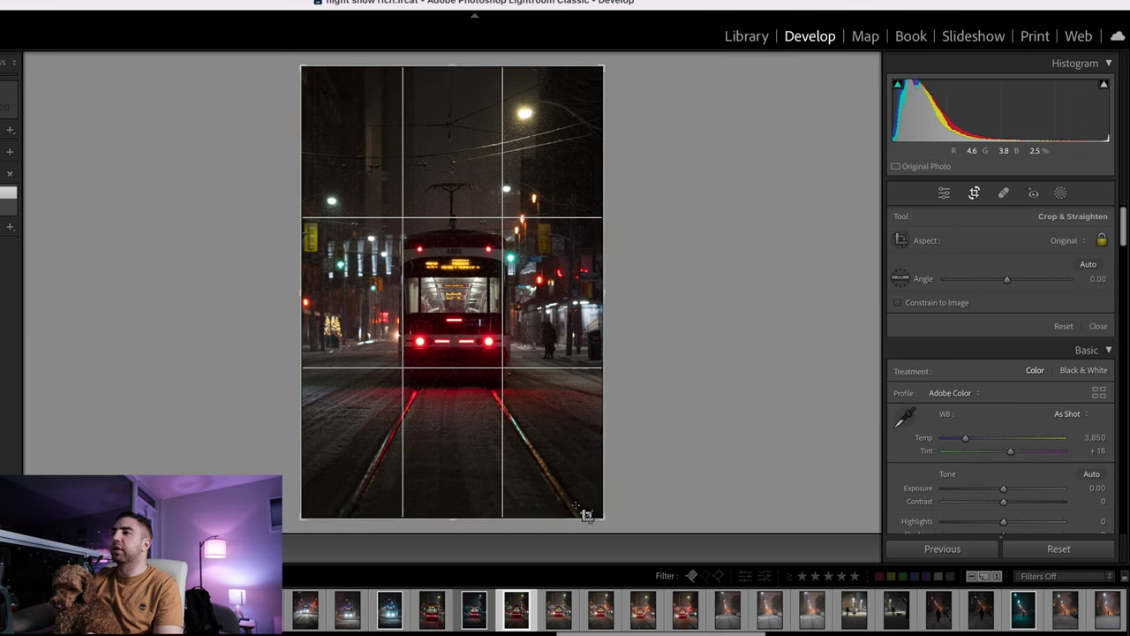
drag(600, 517, 595, 514)
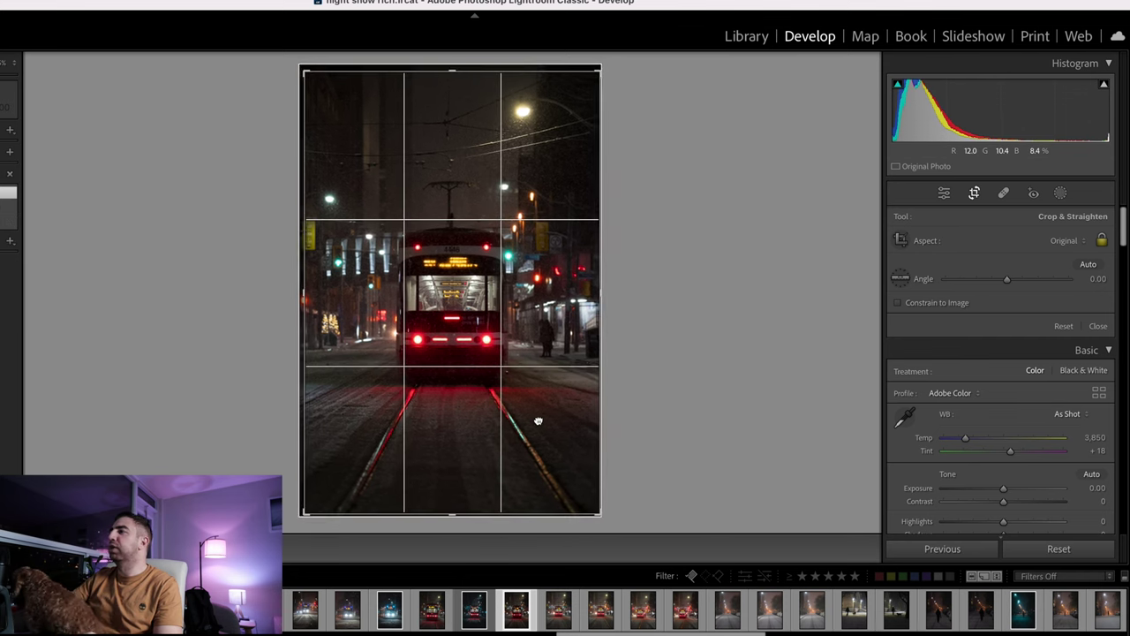
click(1058, 238)
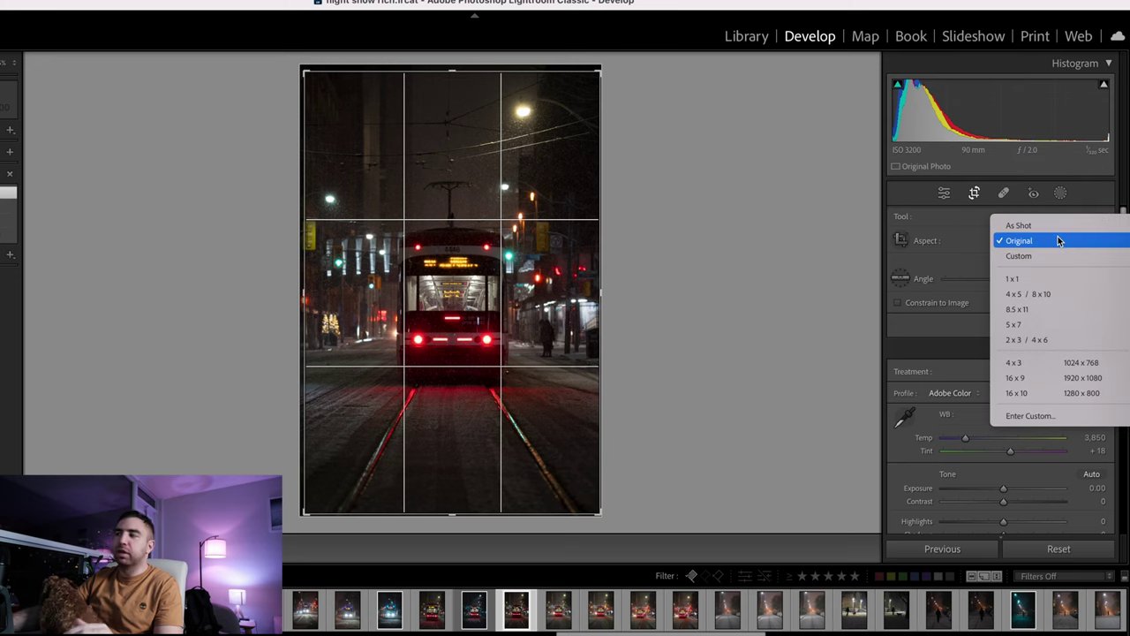
click(746, 228)
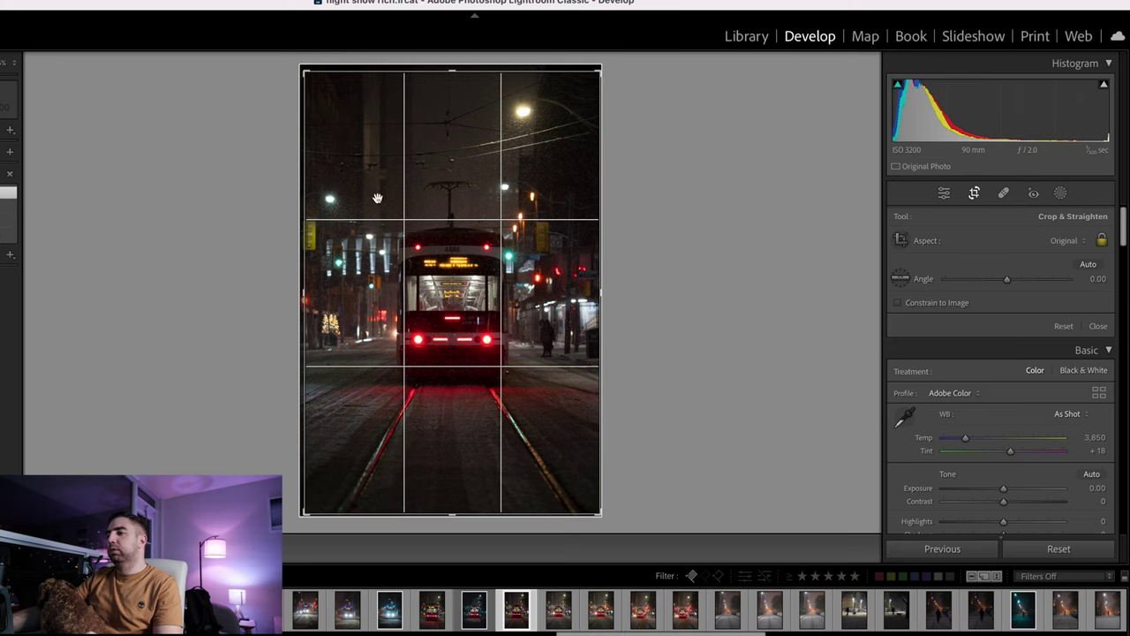
drag(478, 336, 478, 336)
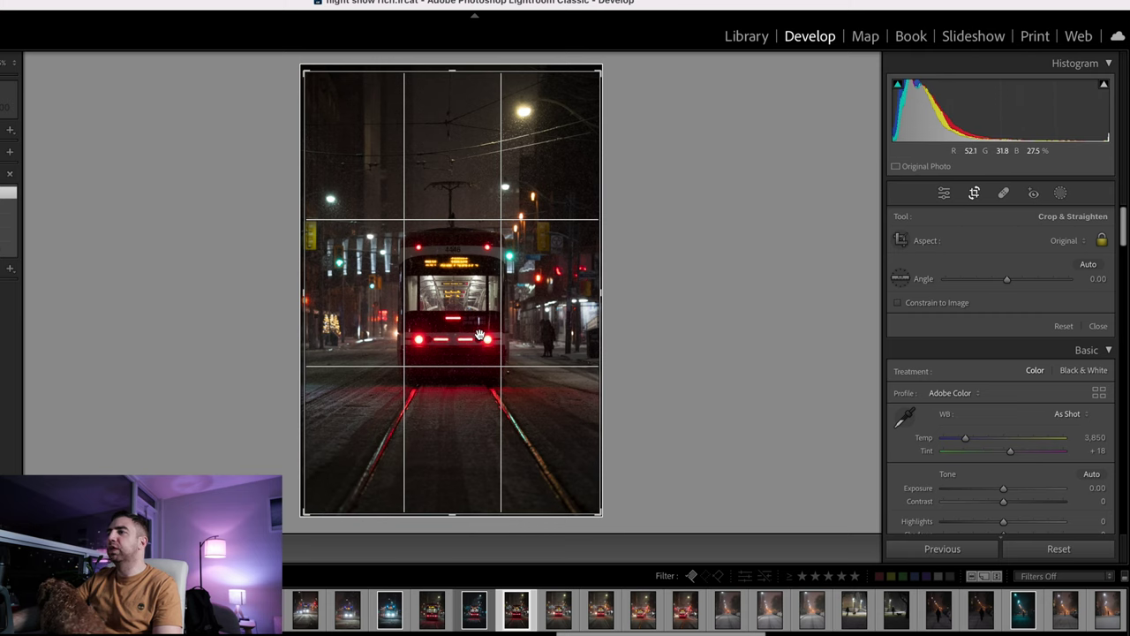
drag(478, 335, 481, 333)
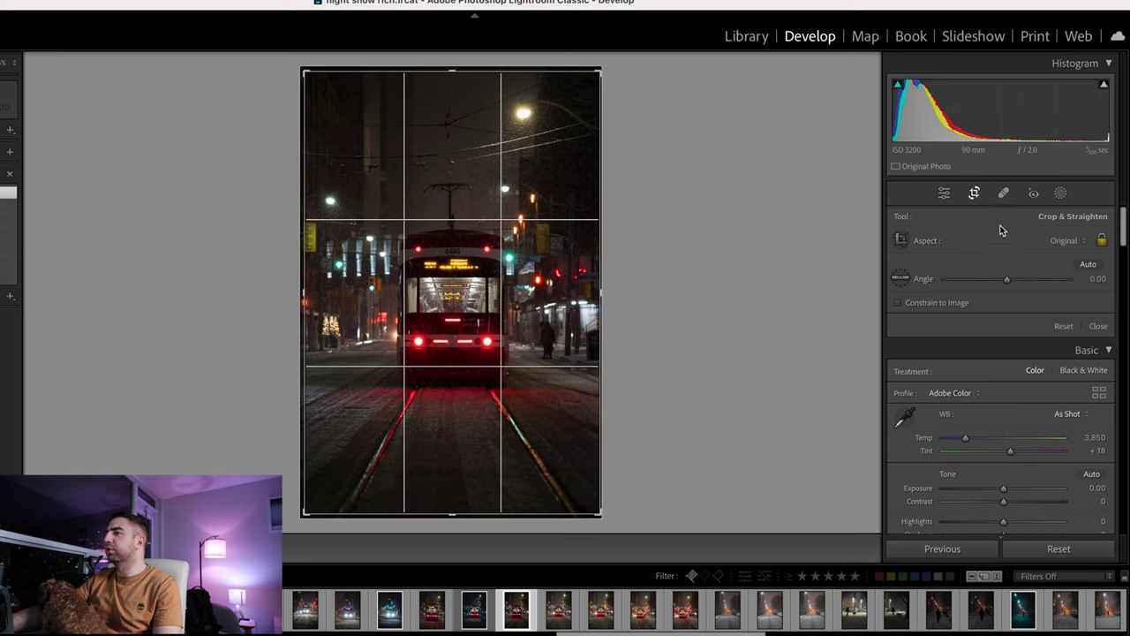
click(974, 196)
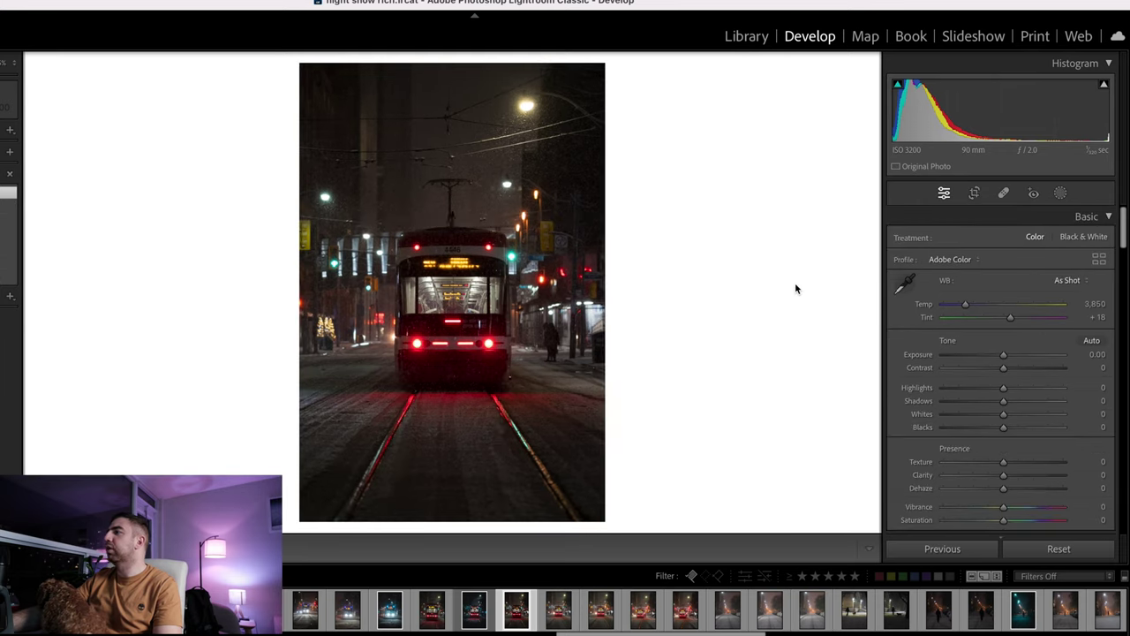
click(975, 193)
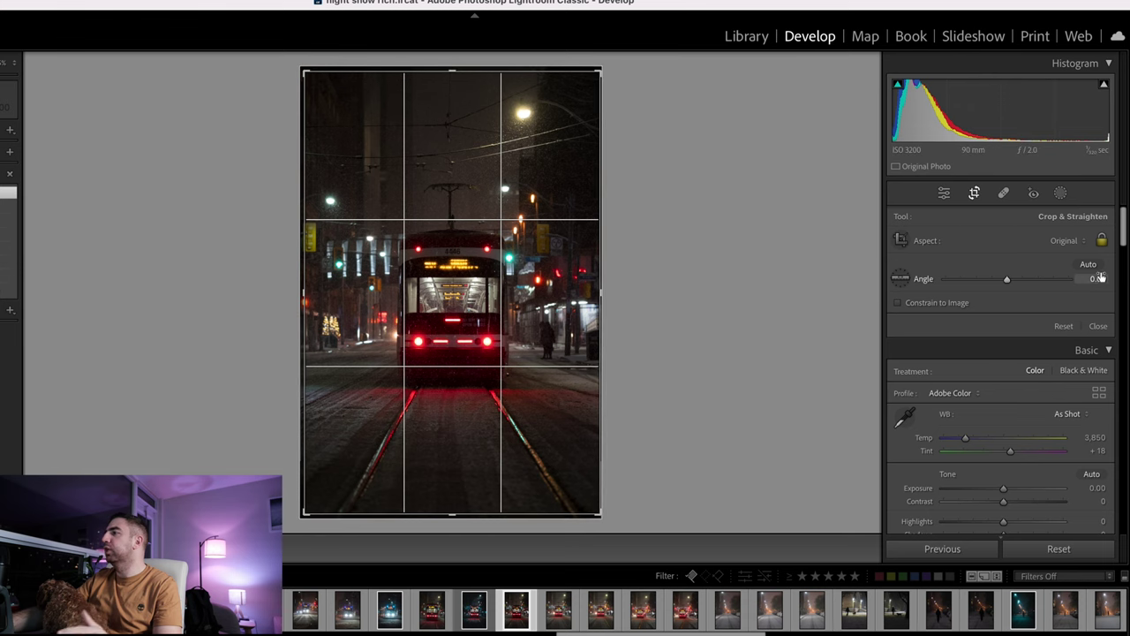
click(944, 192)
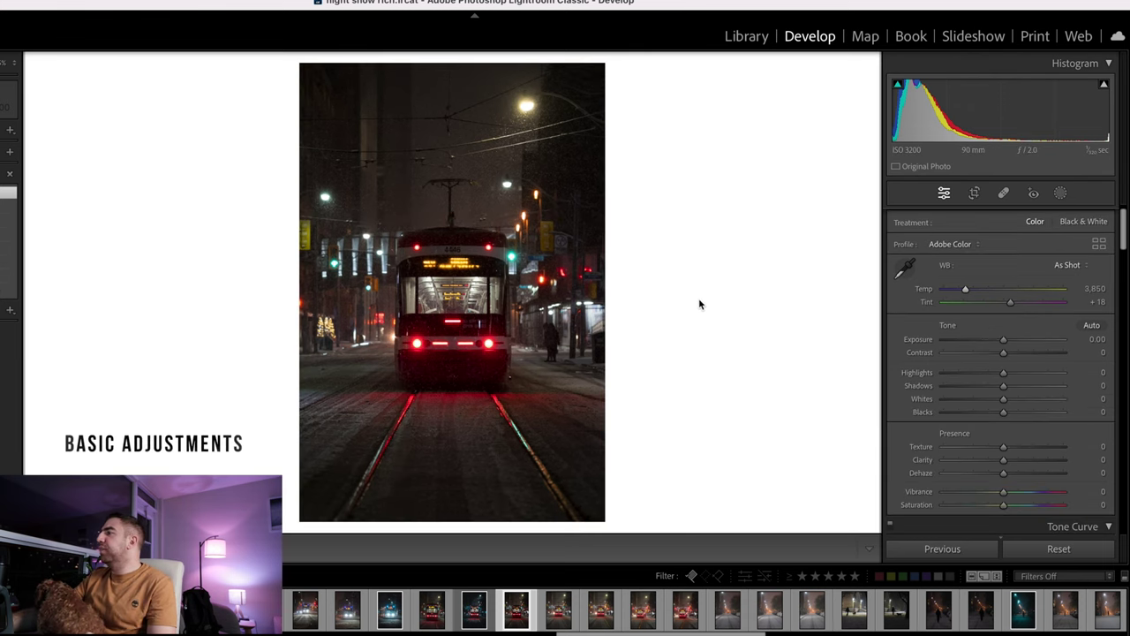
Step: Try brightening the whole photo with Exposure at +1.35, and reset Exposure to 0
scroll(1063, 298, down, 2)
scroll(1061, 301, up, 1)
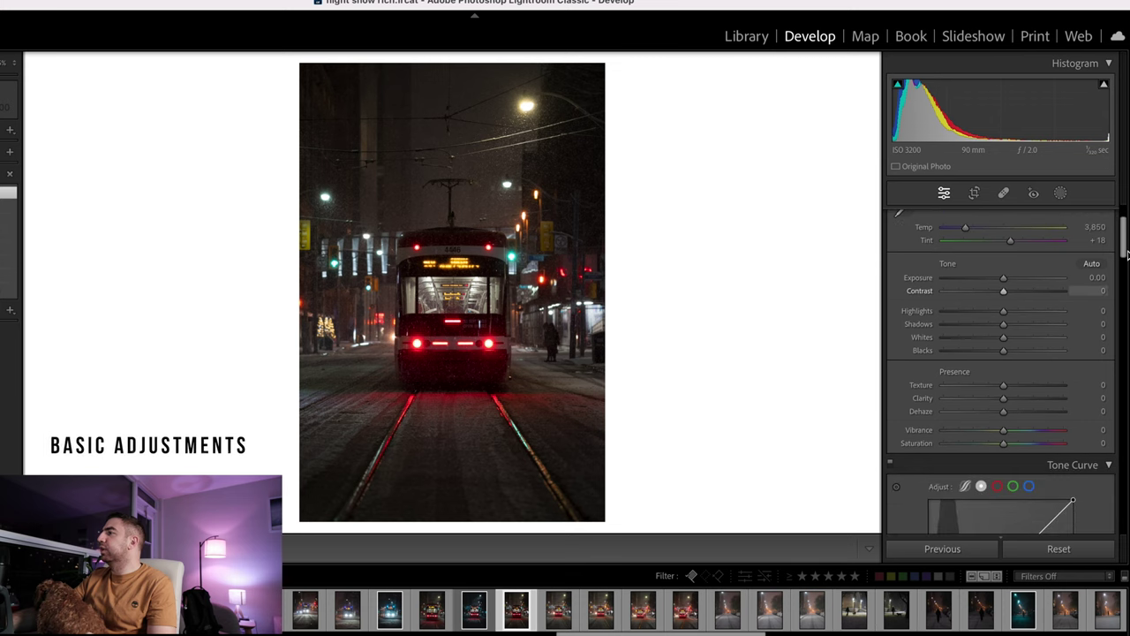
scroll(1124, 246, up, 1)
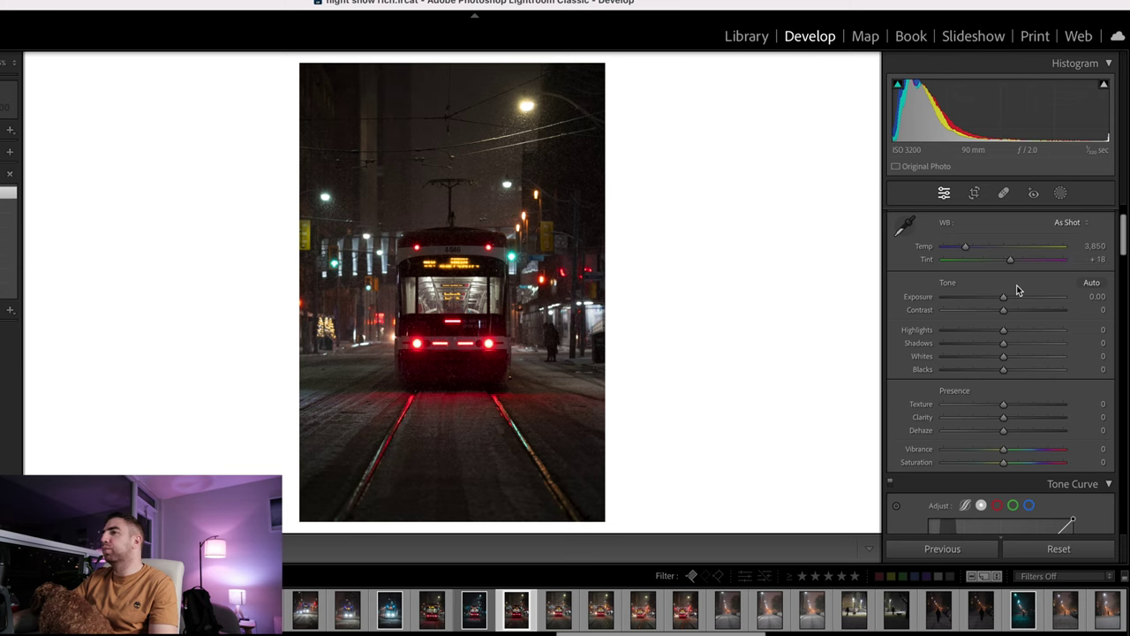
drag(1009, 300, 1007, 301)
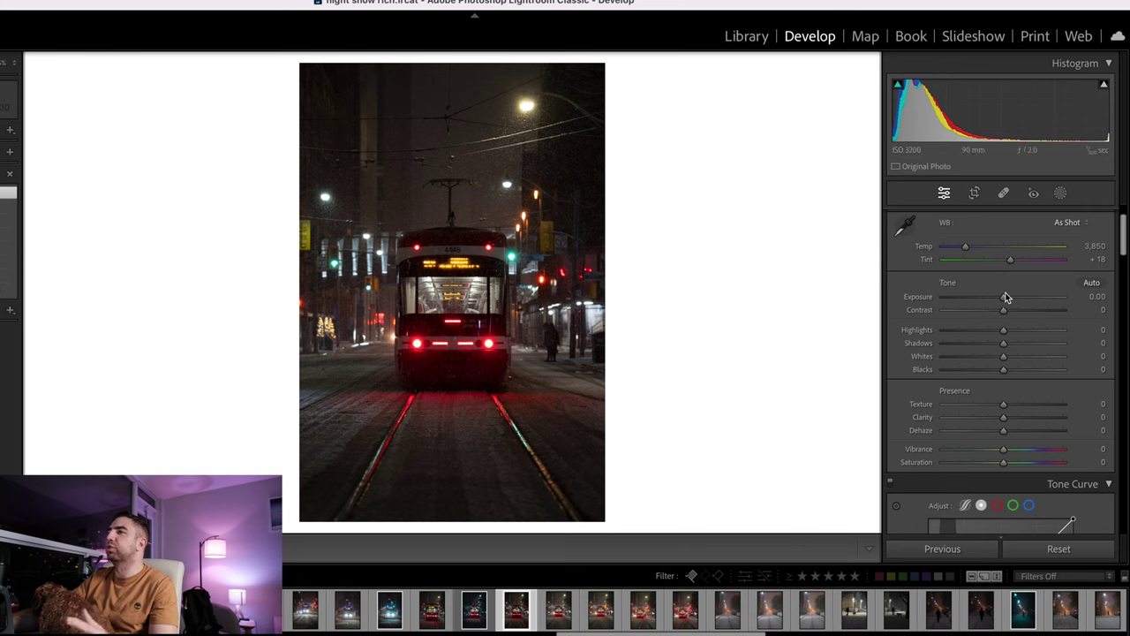
drag(1003, 297, 1020, 298)
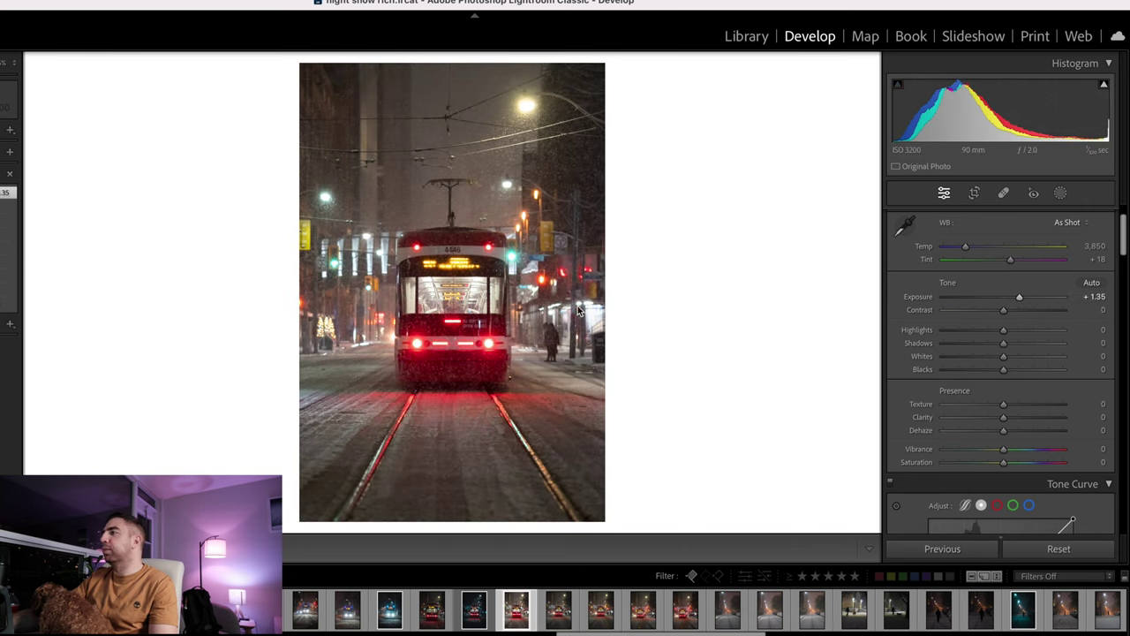
click(1026, 299)
double_click(1026, 299)
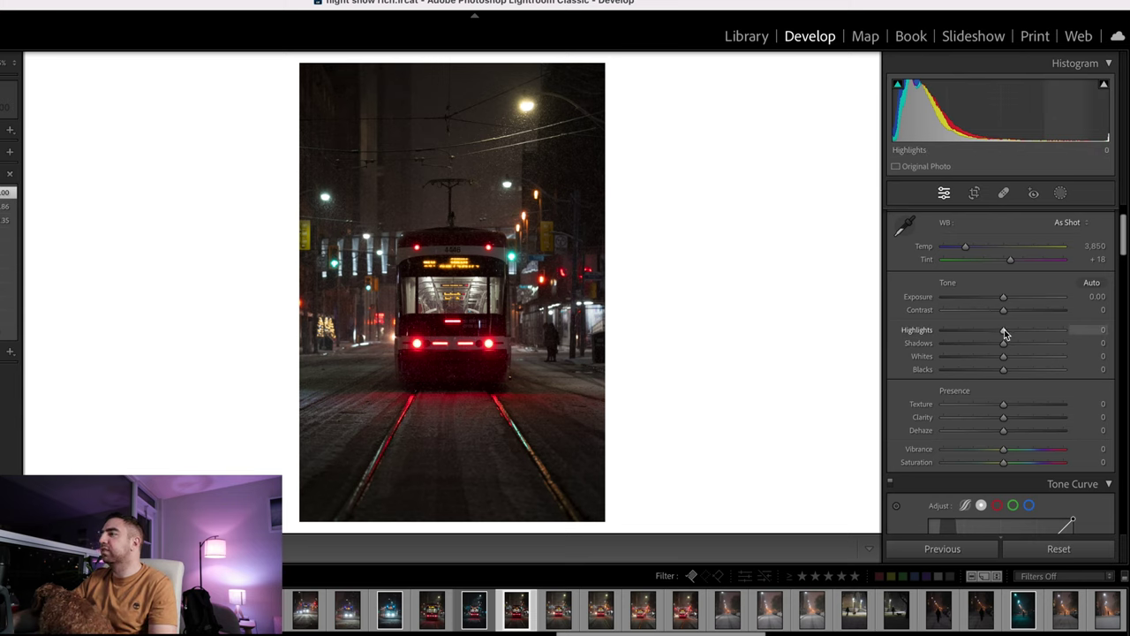
Step: Lower Highlights to -75 and inspect the streetcar and street lights up close
drag(1004, 332, 954, 332)
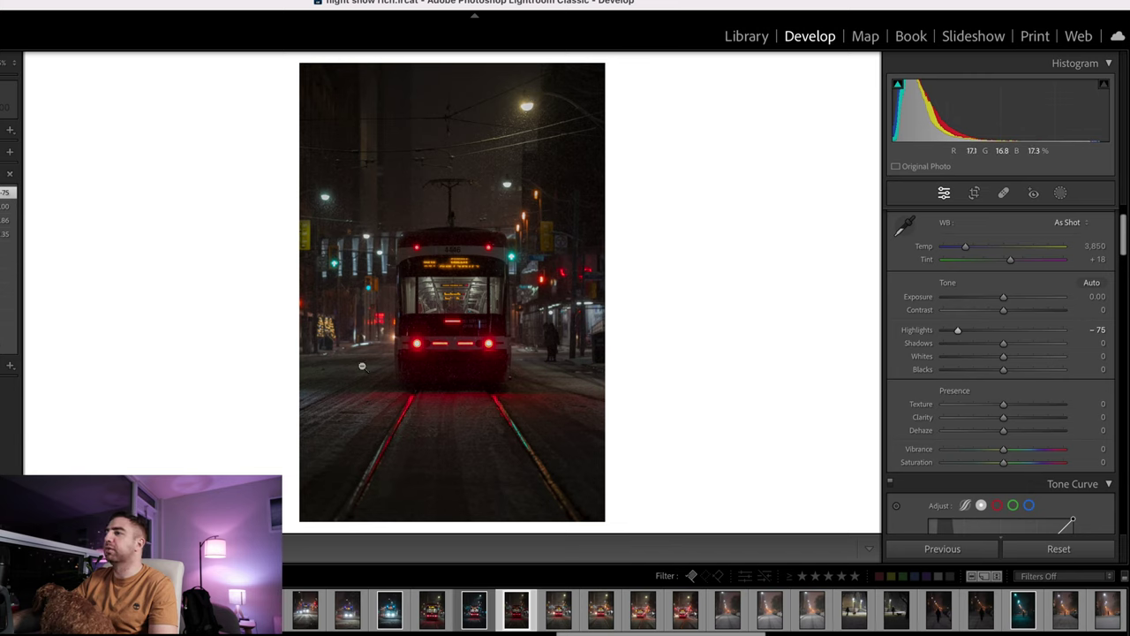
click(530, 351)
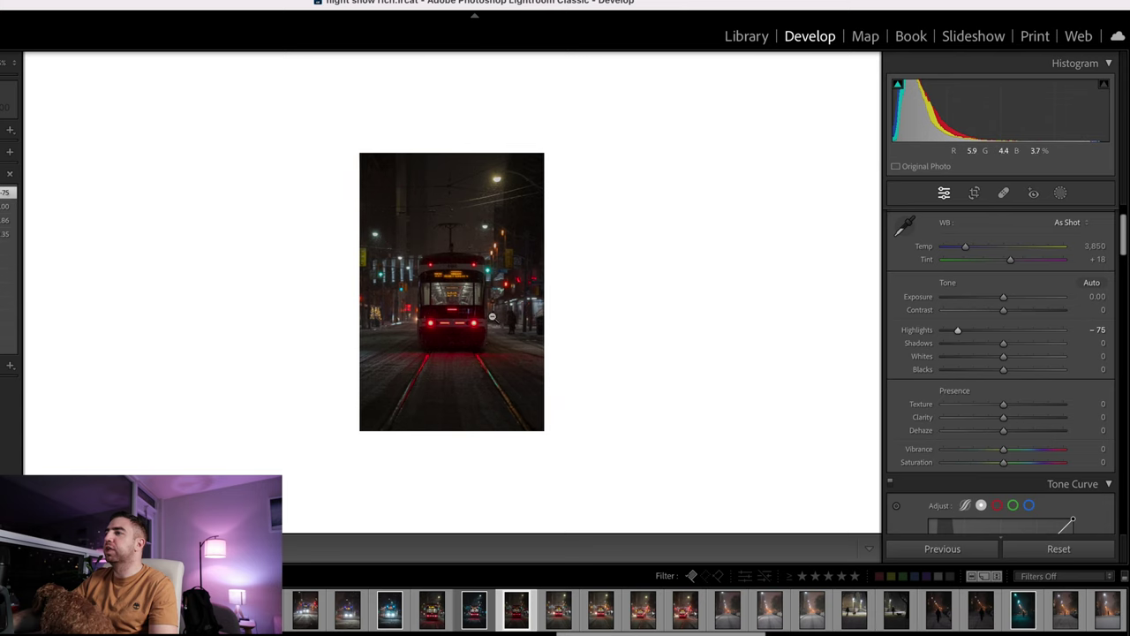
click(556, 347)
click(546, 339)
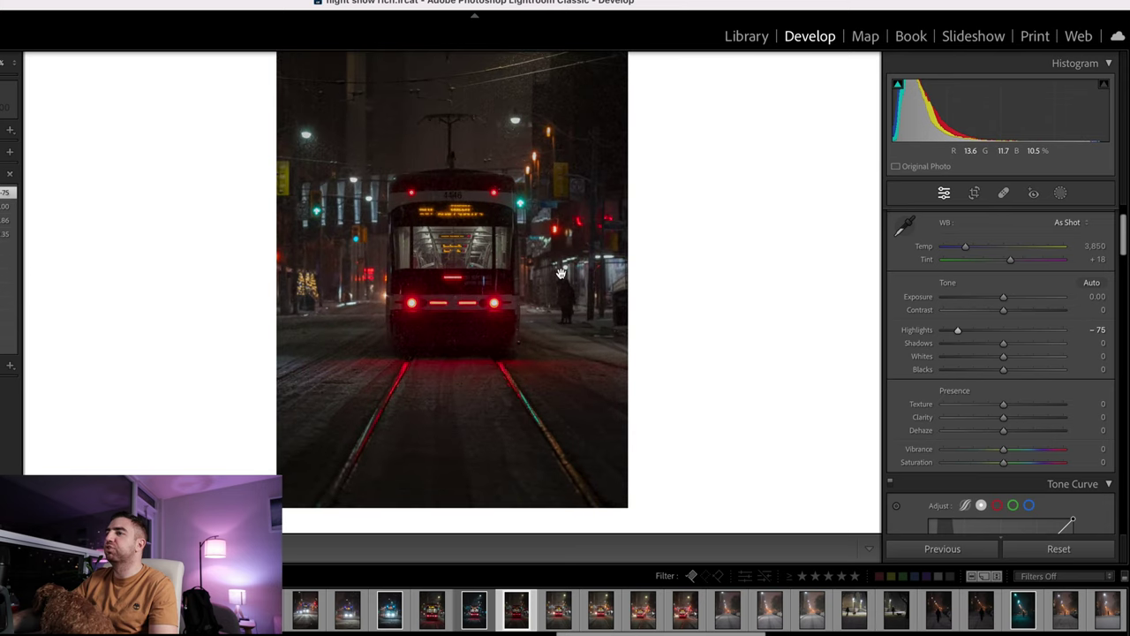
click(322, 317)
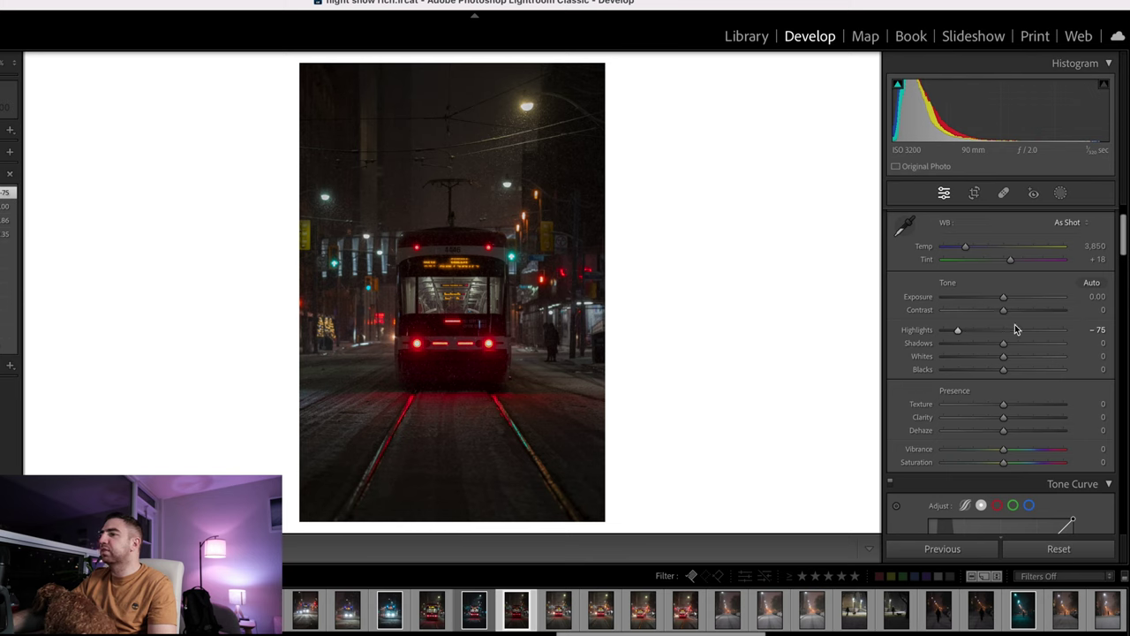
Step: Raise Shadows to +75 and lower Whites to -12
drag(1003, 342, 1049, 349)
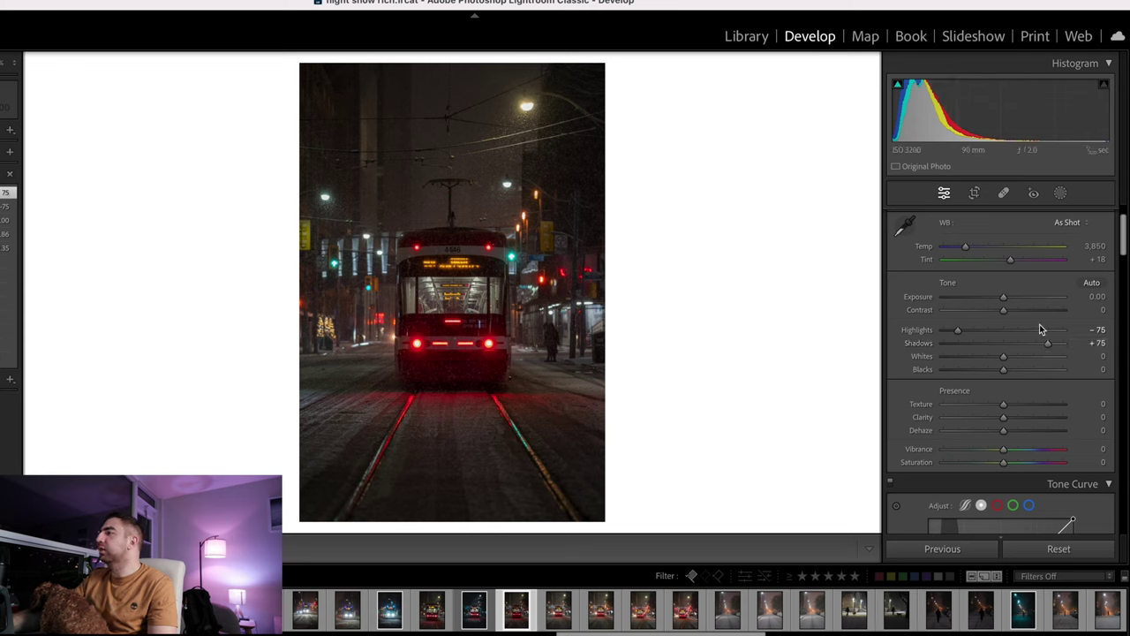
click(1088, 356)
mouse_move(1004, 356)
mouse_down()
mouse_move(991, 361)
mouse_move(1060, 362)
mouse_move(997, 364)
mouse_up()
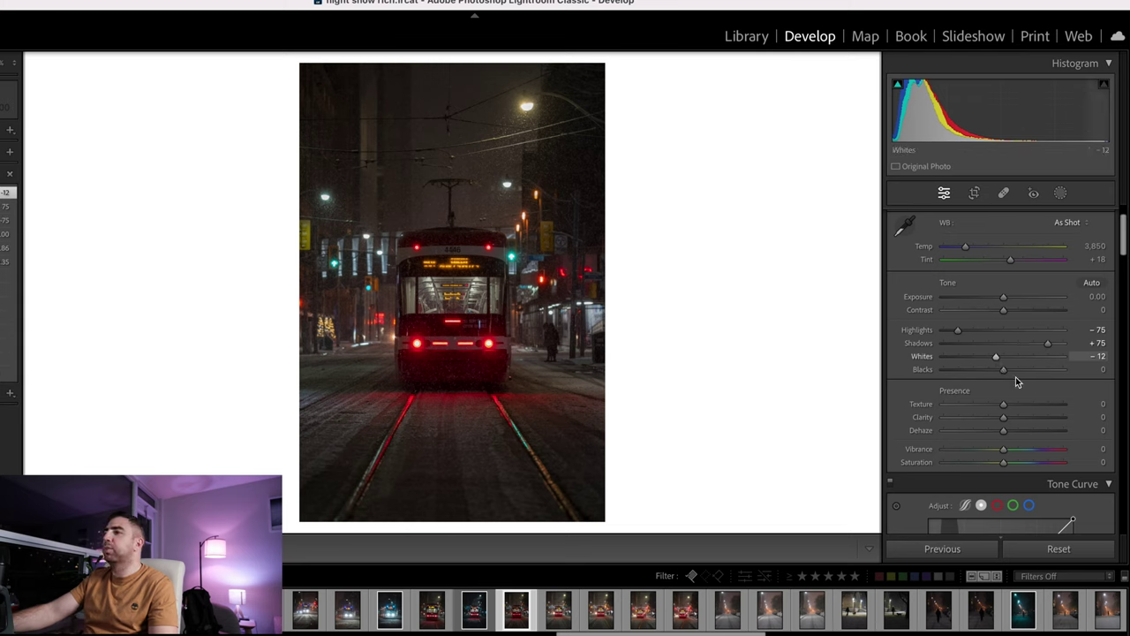
Step: Try deepening the darkest tones by lowering Blacks to -54
drag(1003, 372, 976, 371)
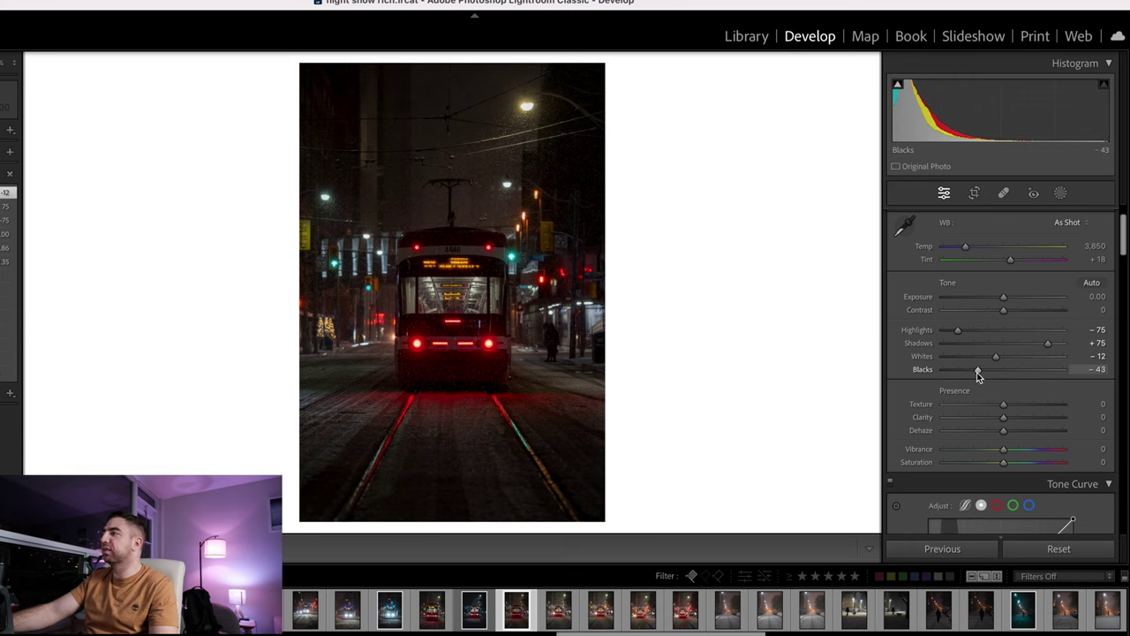
drag(977, 372, 970, 378)
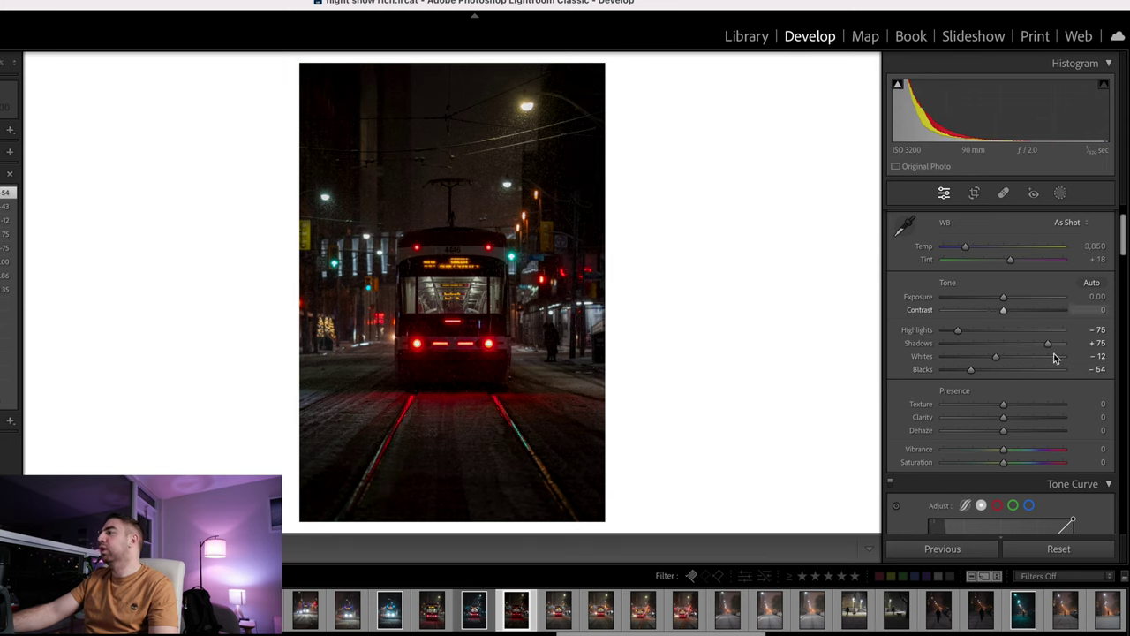
Step: Lift the darkest tones by setting Blacks to +20, and compare the edit with the unedited photo
scroll(1078, 474, down, 3)
scroll(992, 424, up, 5)
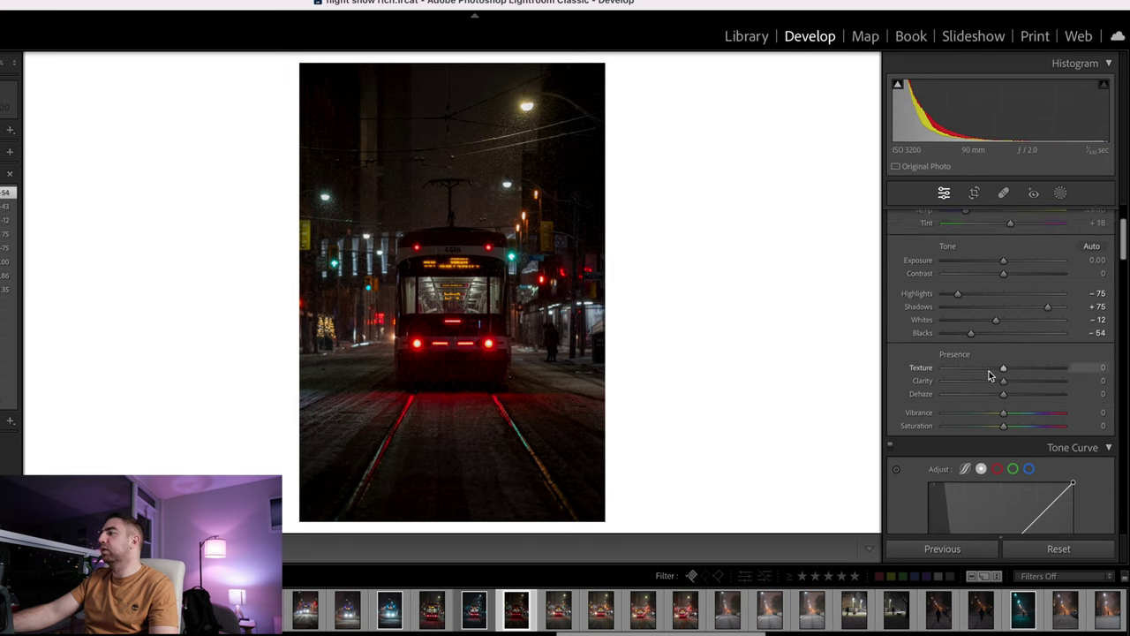
drag(973, 427, 1020, 428)
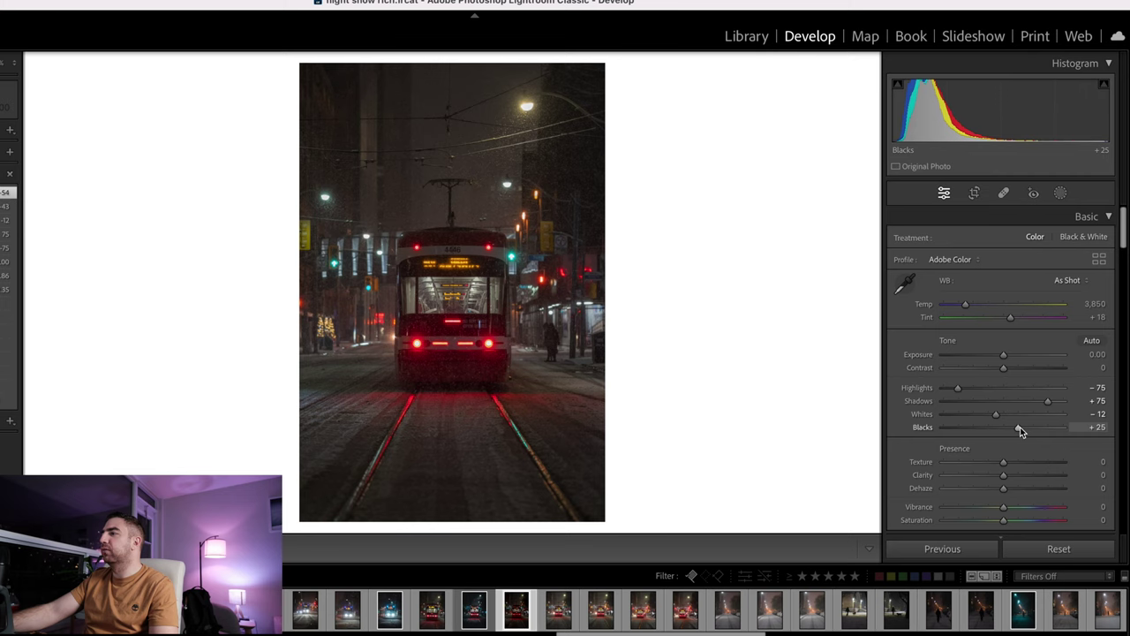
drag(1019, 427, 1017, 429)
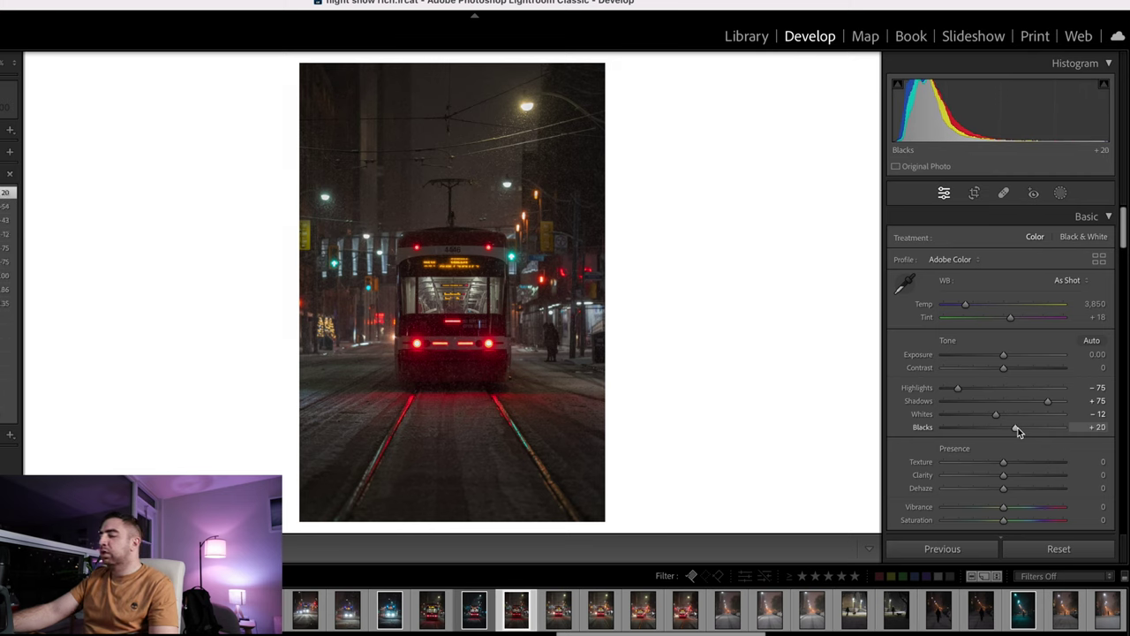
scroll(1018, 427, down, 2)
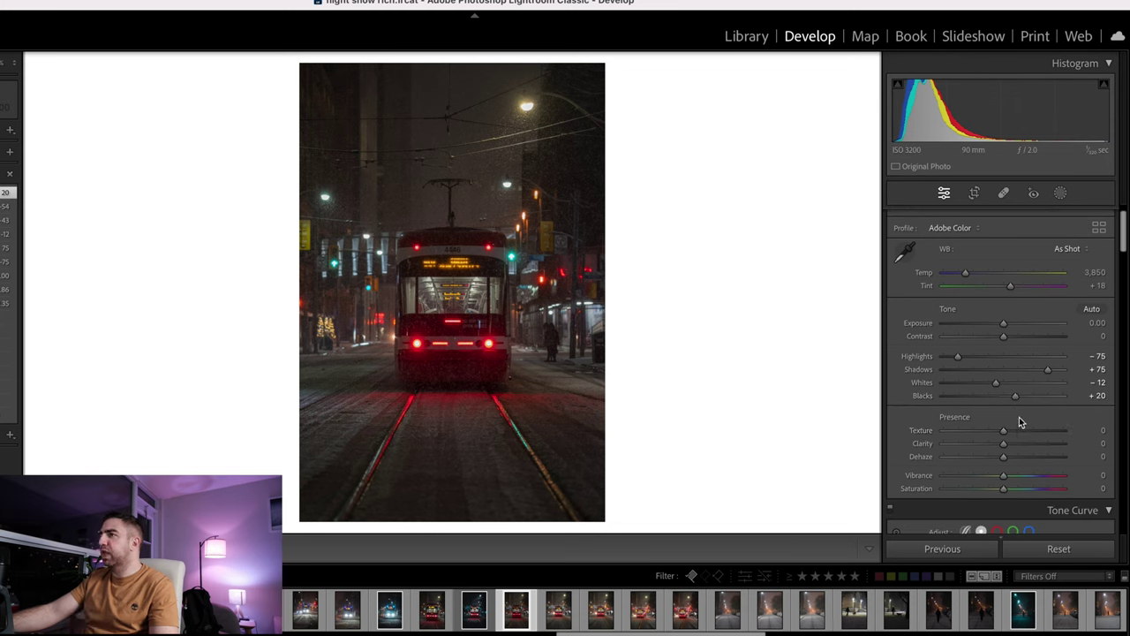
scroll(1017, 422, down, 1)
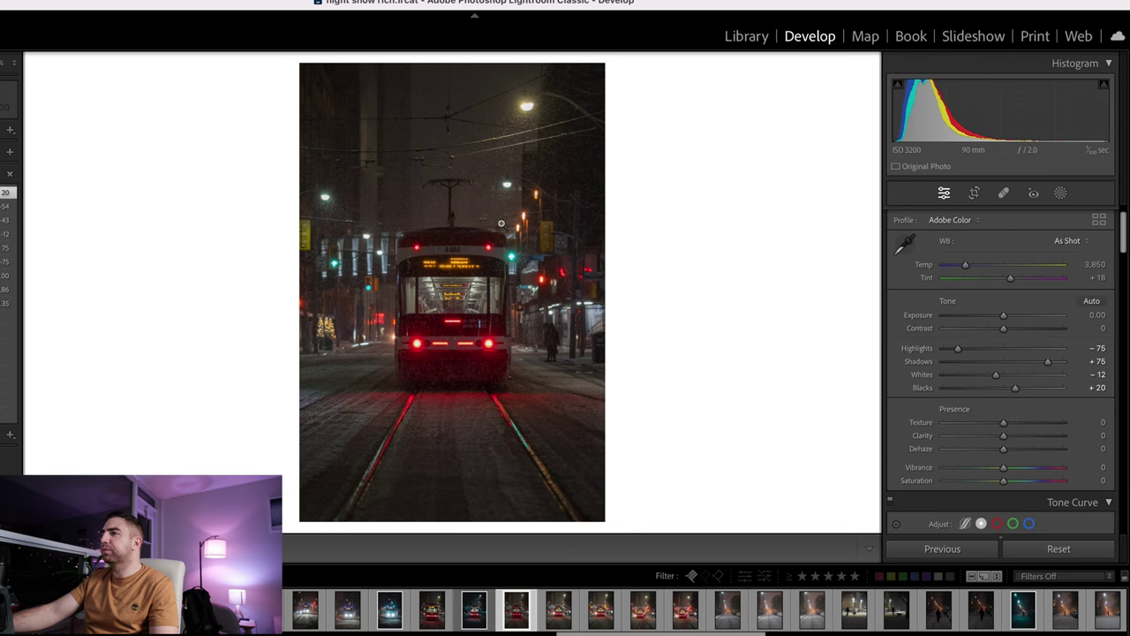
key(backslash)
key(backslash)
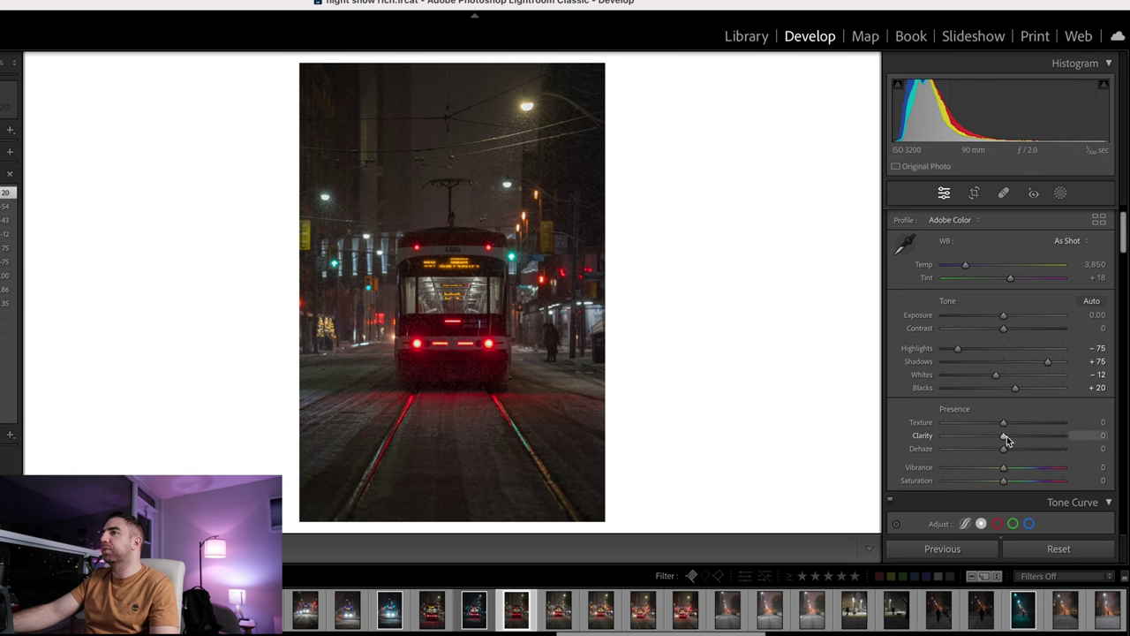
Step: Test stronger midtone contrast with Clarity up to +100, and set Clarity to +35
drag(1010, 436, 1028, 436)
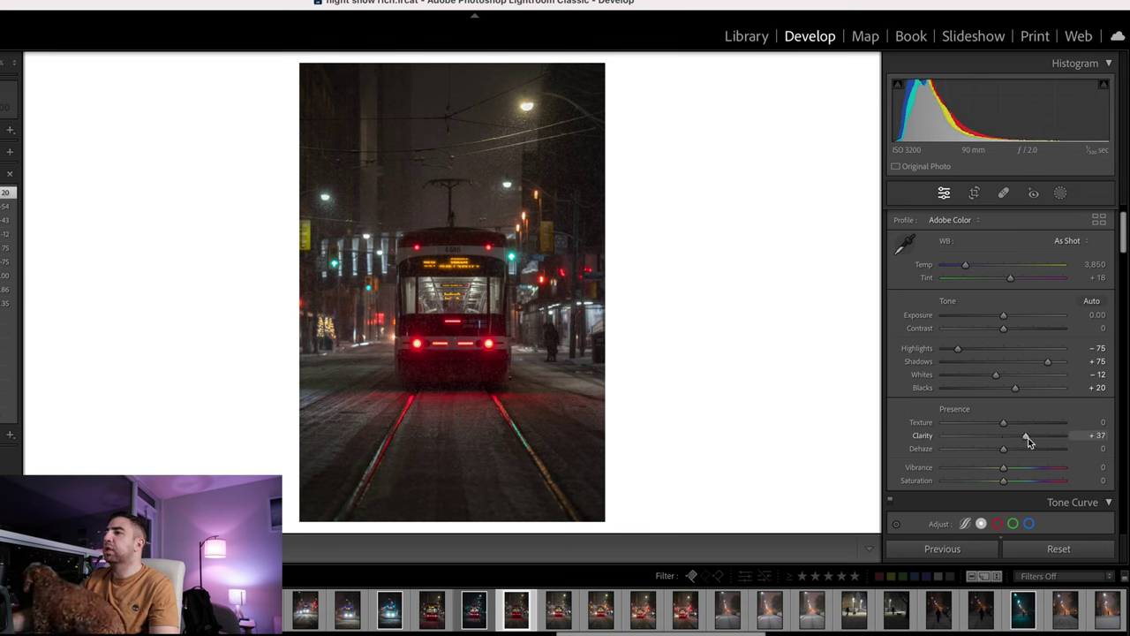
drag(1026, 437, 1026, 436)
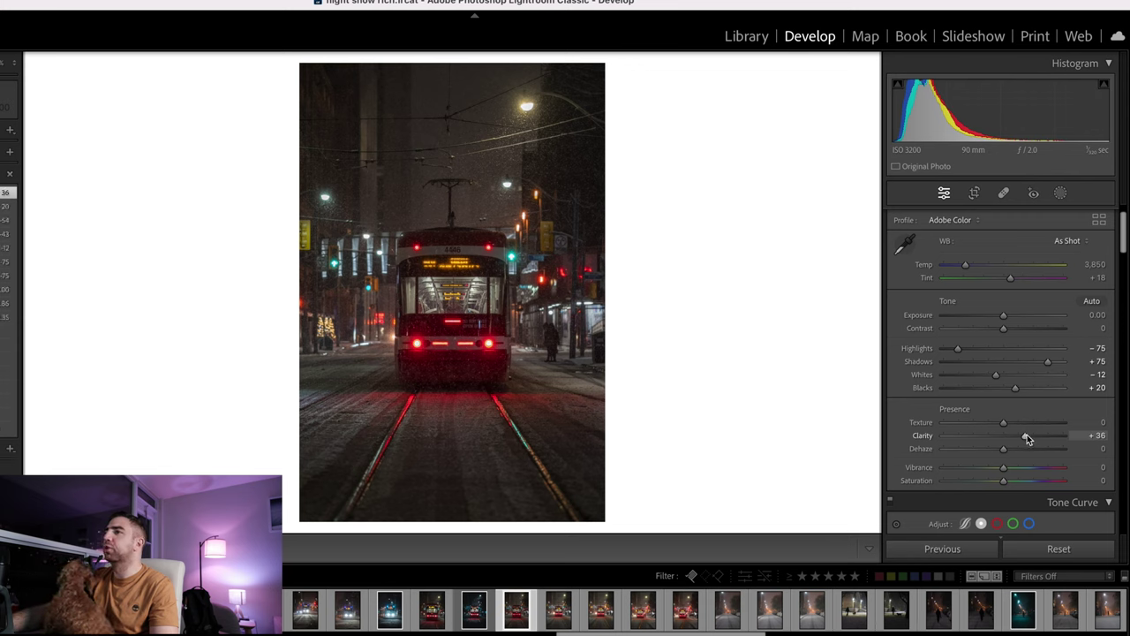
mouse_move(1018, 439)
mouse_down()
mouse_move(918, 436)
mouse_move(1012, 438)
mouse_up()
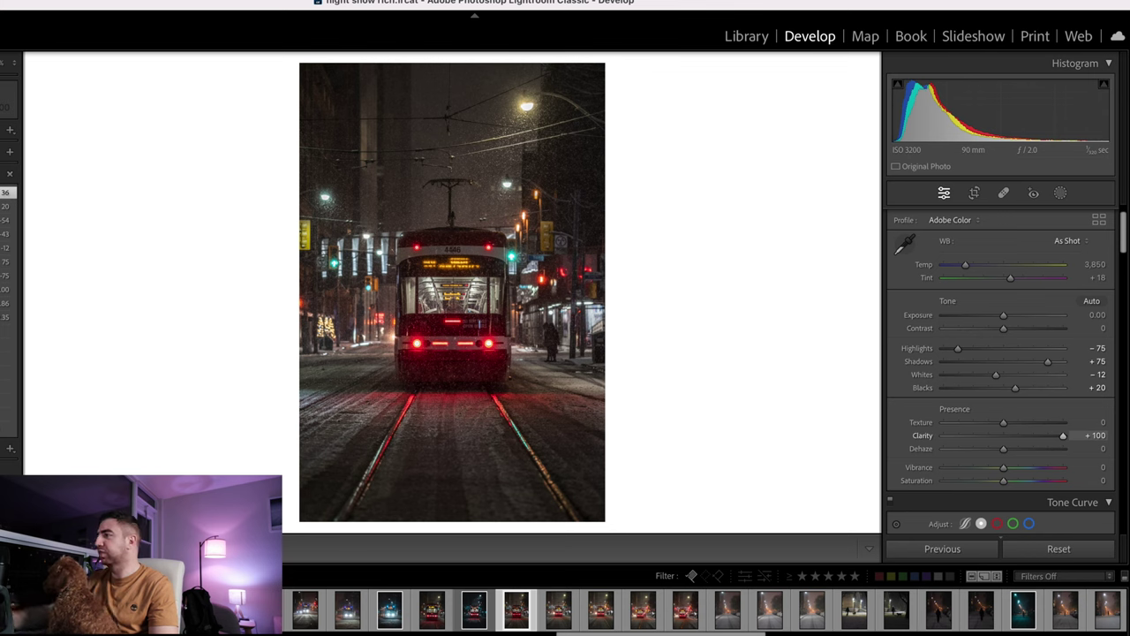
click(1087, 435)
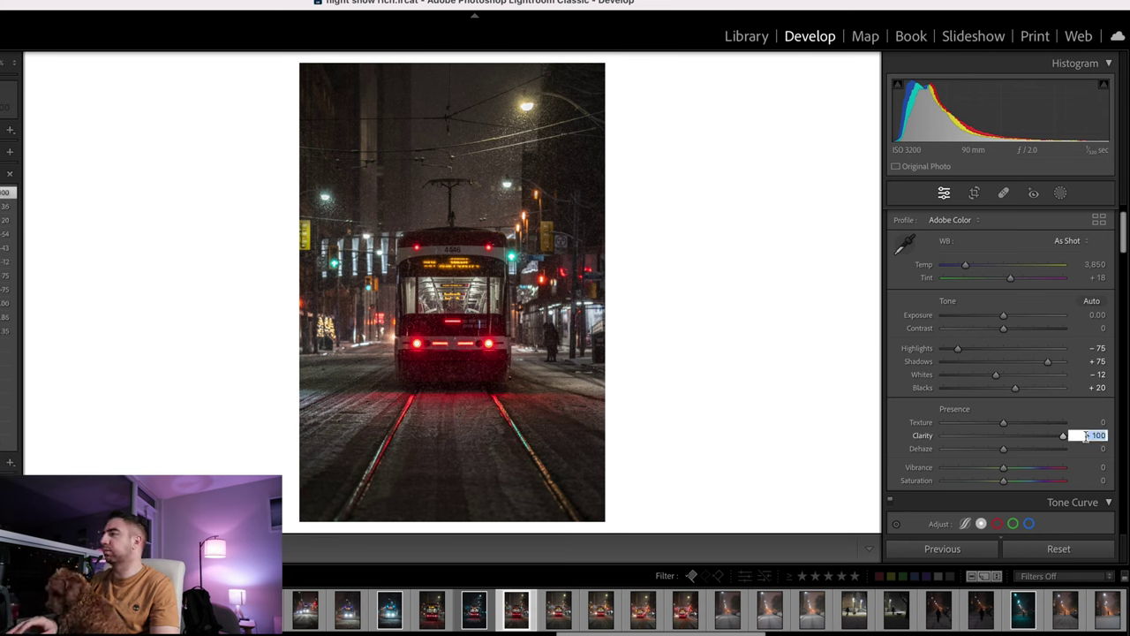
key(Return)
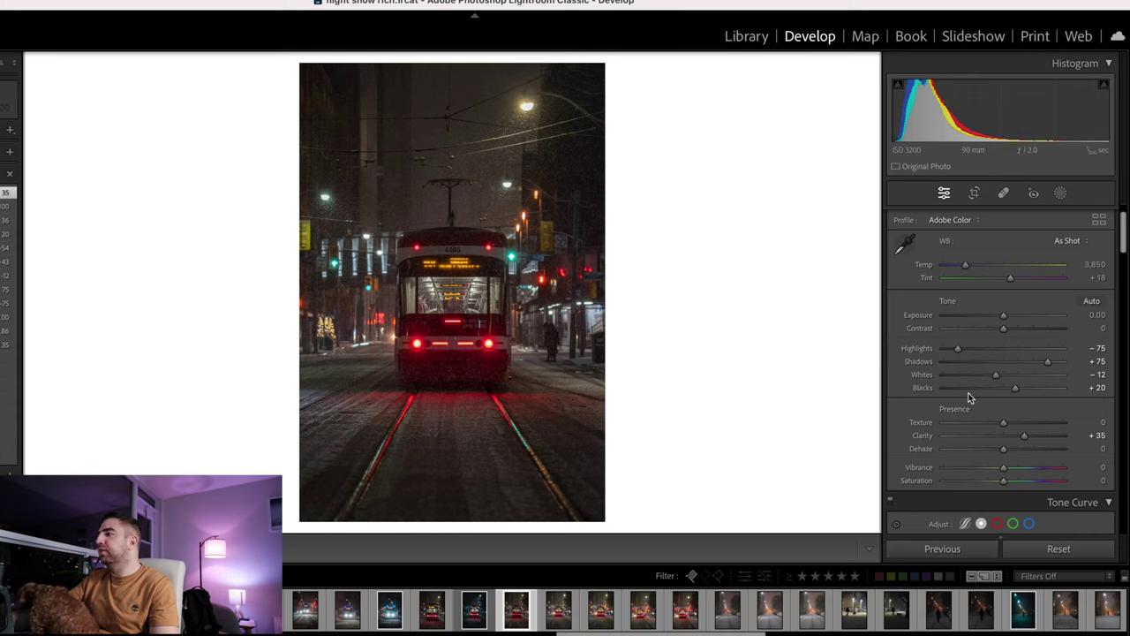
Step: Test Saturation at +100 and reset it to 0, compare Vibrance at -100 and +100, and set Vibrance to +45
scroll(1002, 392, down, 1)
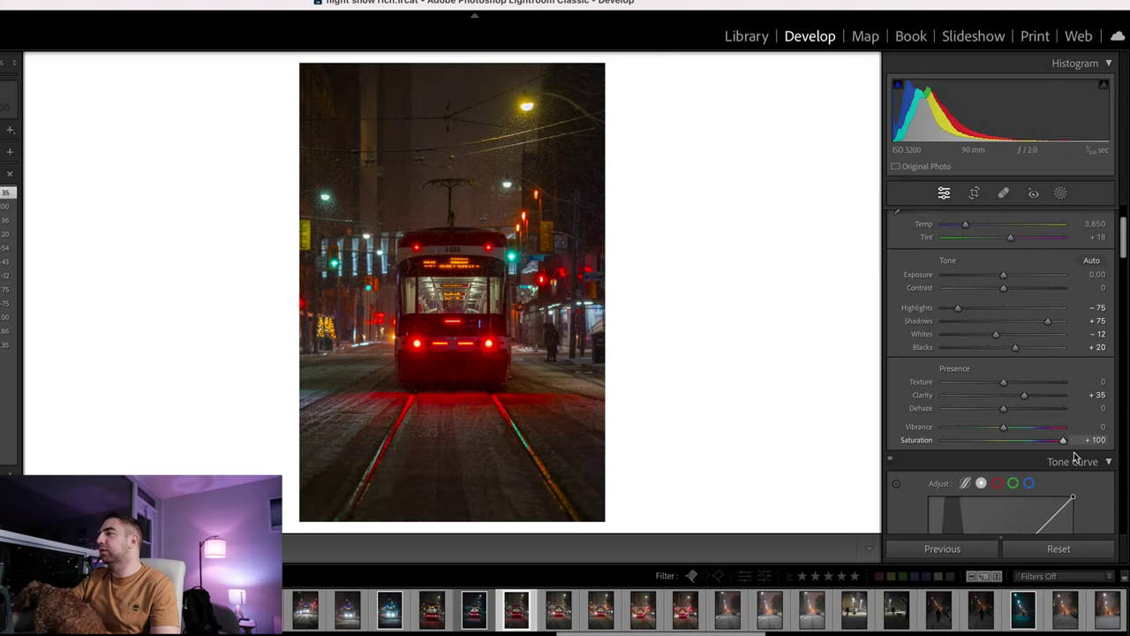
drag(1061, 441, 1005, 432)
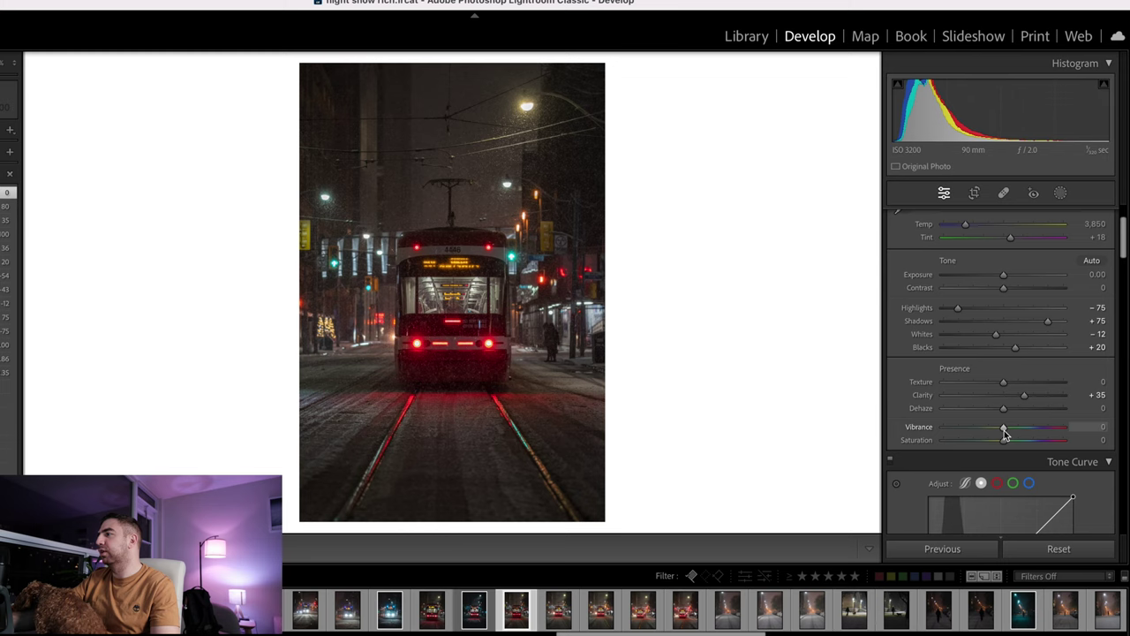
drag(1008, 430, 1025, 432)
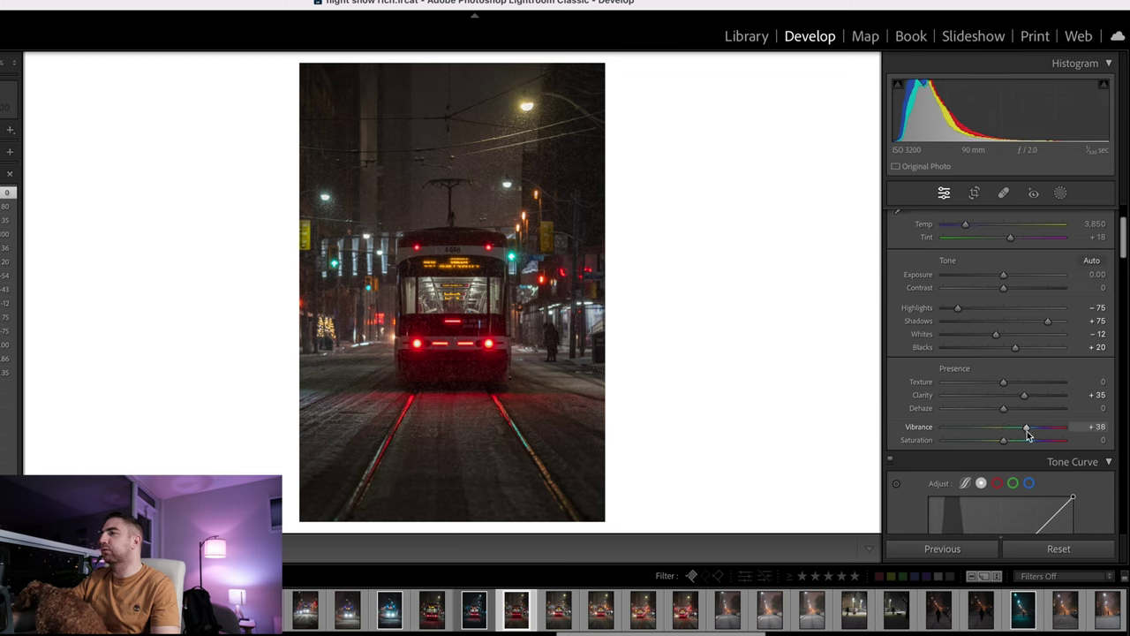
drag(1029, 432, 932, 437)
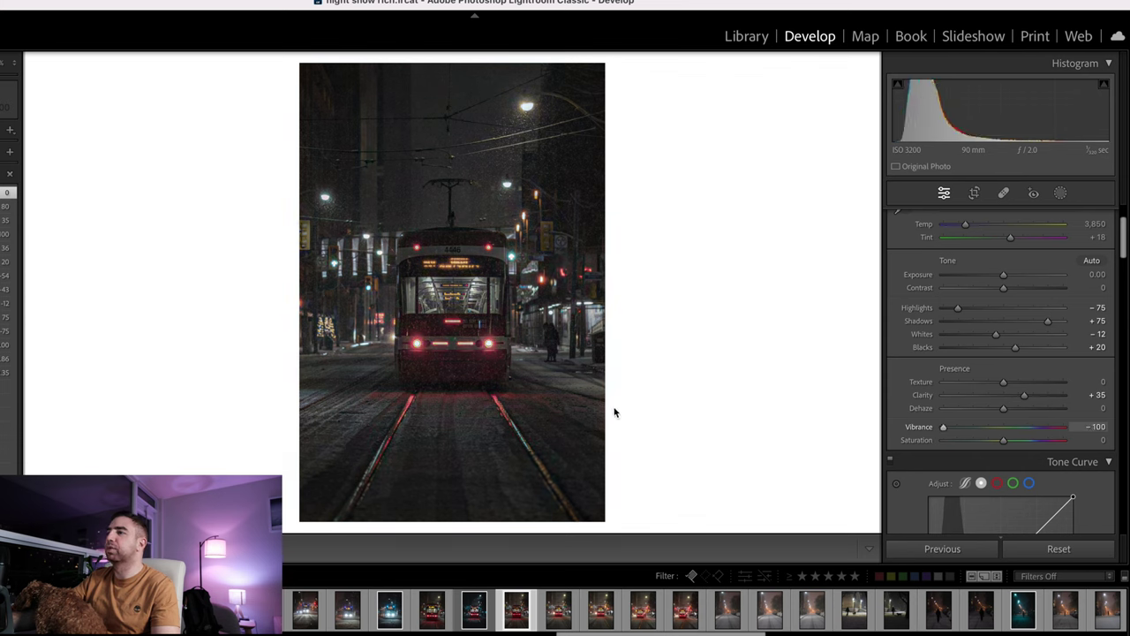
drag(943, 427, 1118, 442)
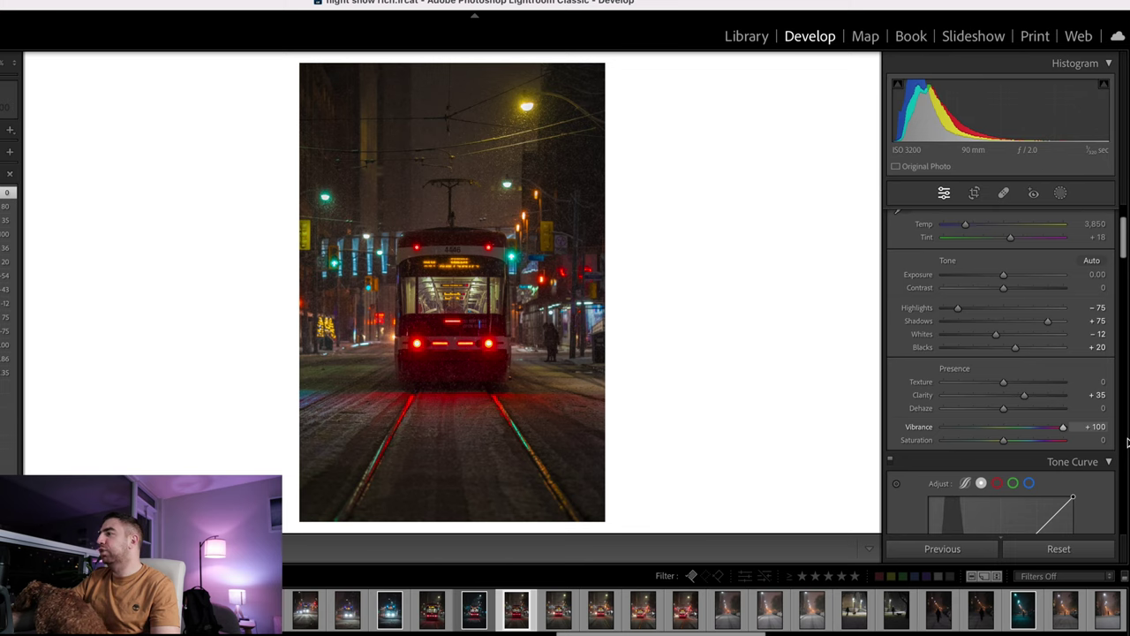
drag(1081, 442, 997, 449)
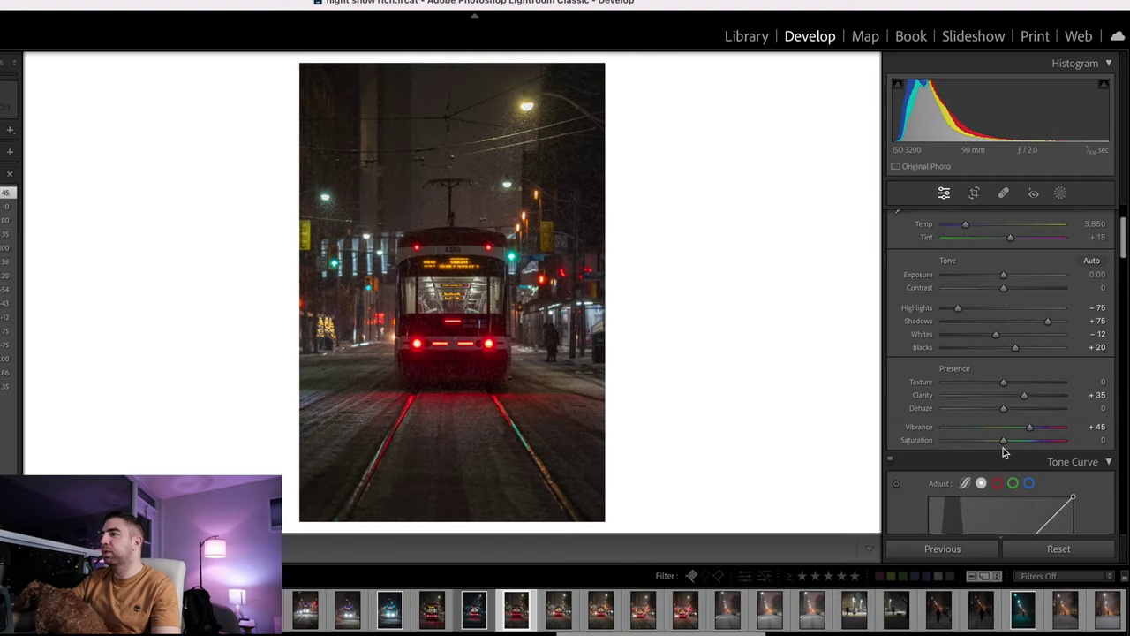
Step: Test muted color with Saturation at -29, and set Saturation to +10
drag(1003, 444, 987, 447)
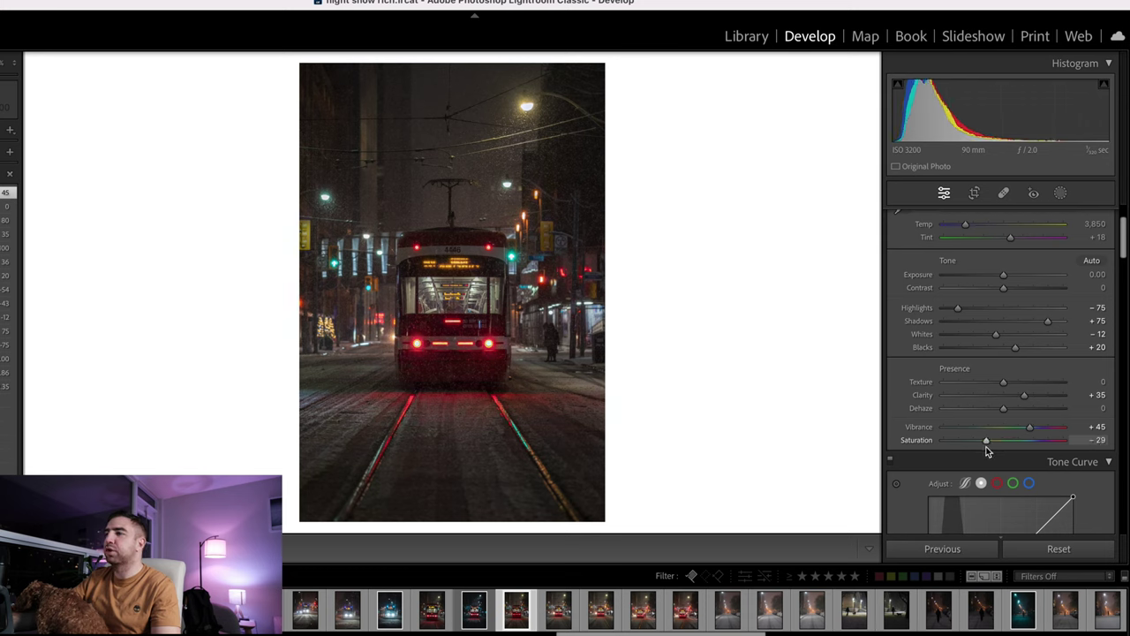
click(415, 371)
click(415, 370)
drag(990, 443, 1018, 442)
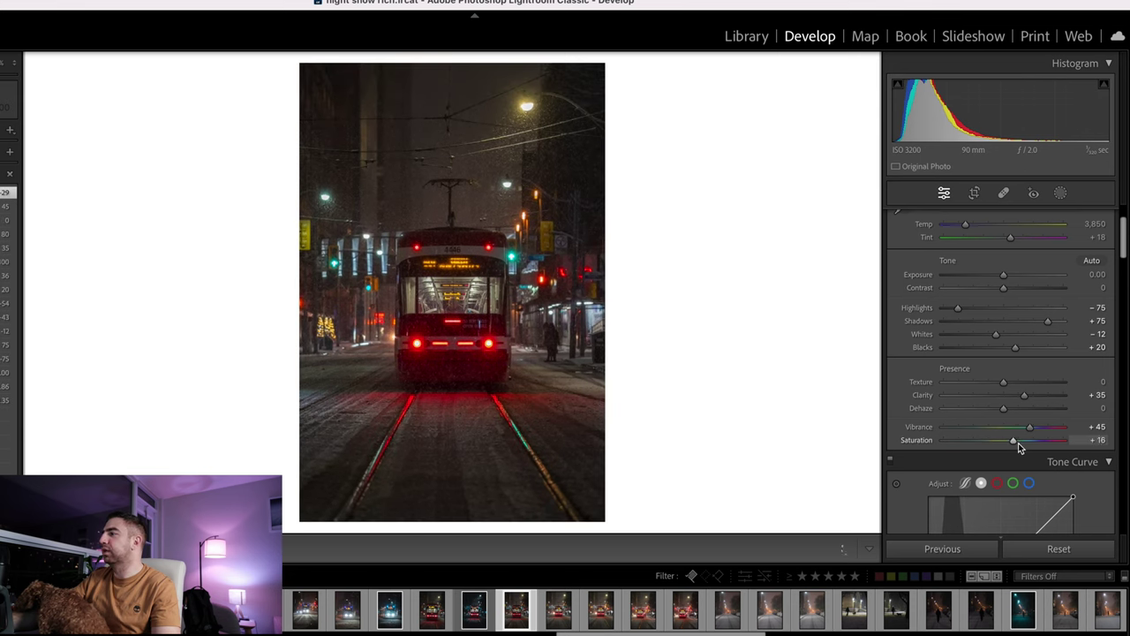
drag(1013, 444, 1012, 444)
Step: Examine the tone curve's highlight and shadow end points without changing them
scroll(988, 403, up, 1)
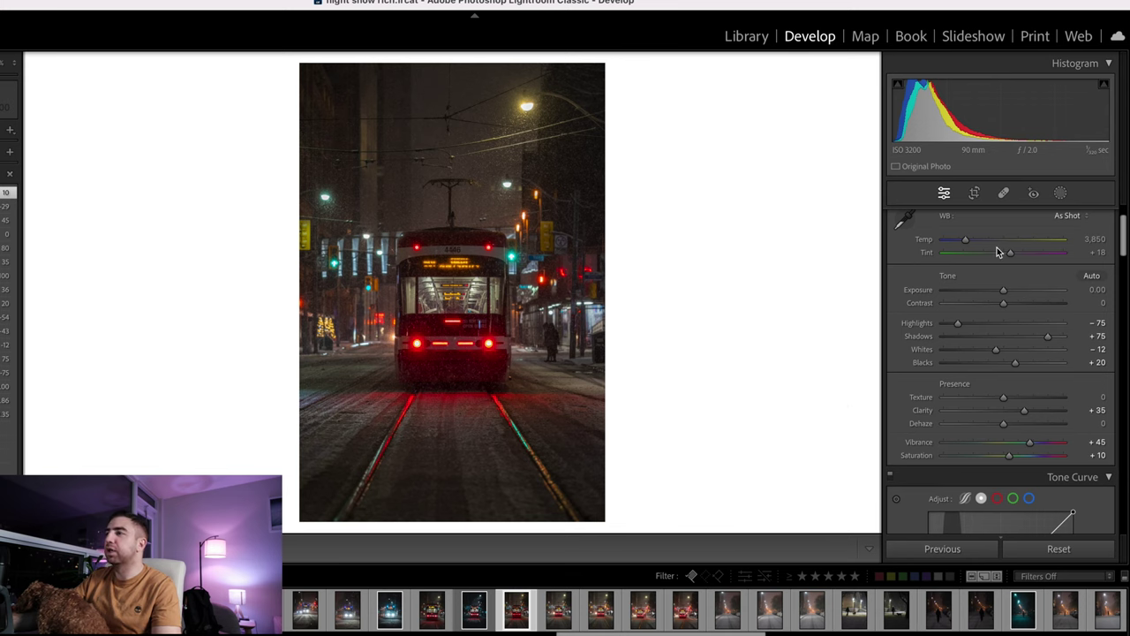
scroll(1013, 355, down, 4)
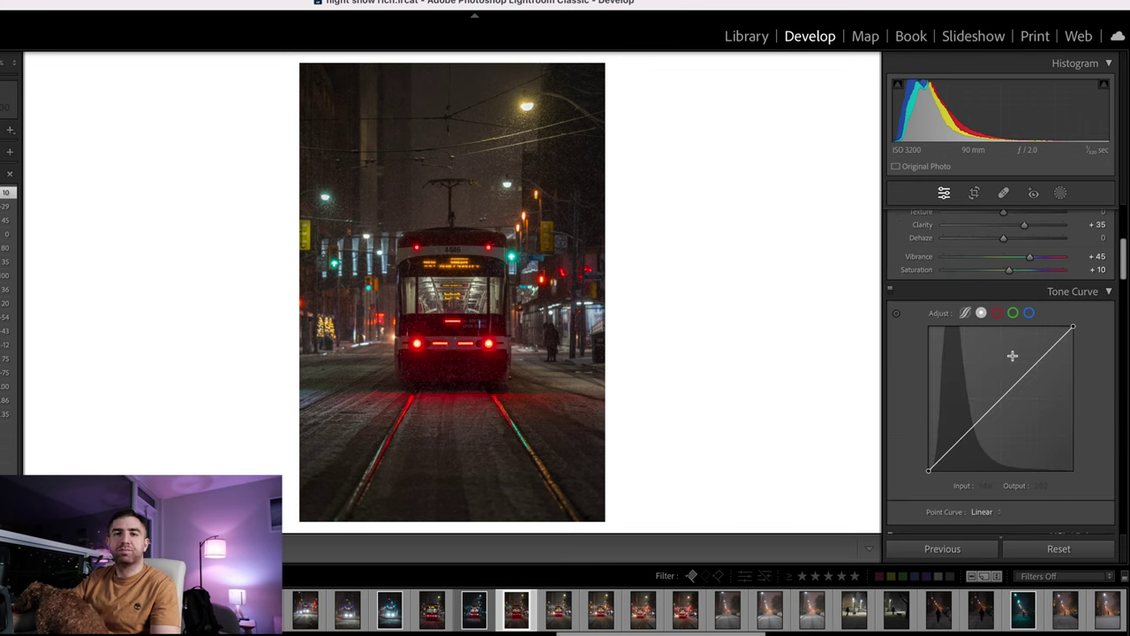
scroll(1013, 356, down, 1)
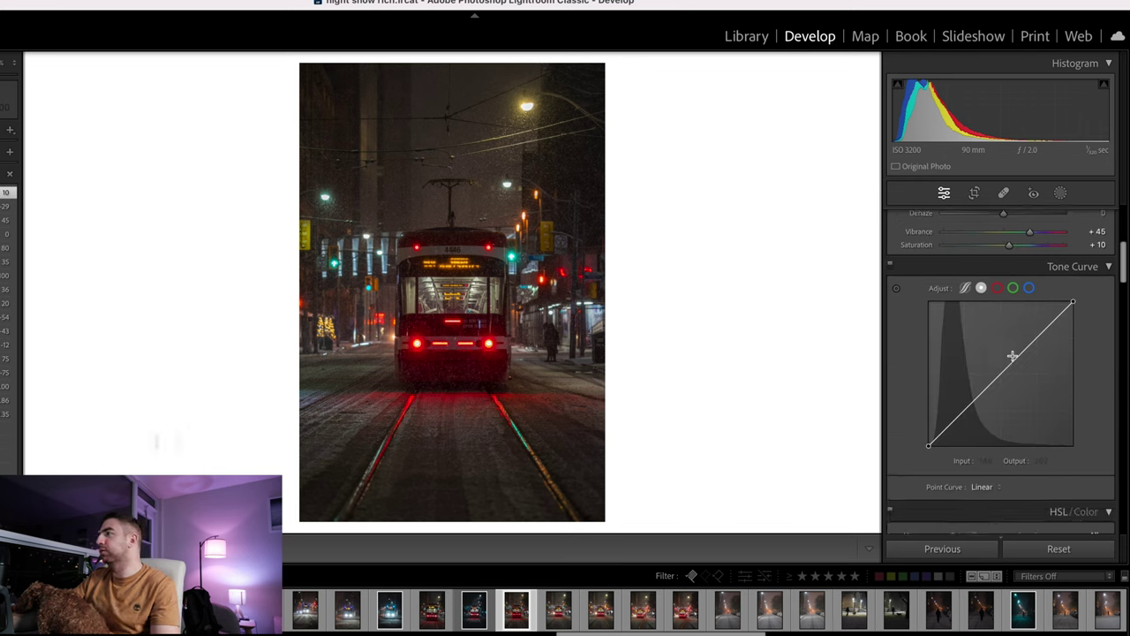
scroll(1012, 356, down, 1)
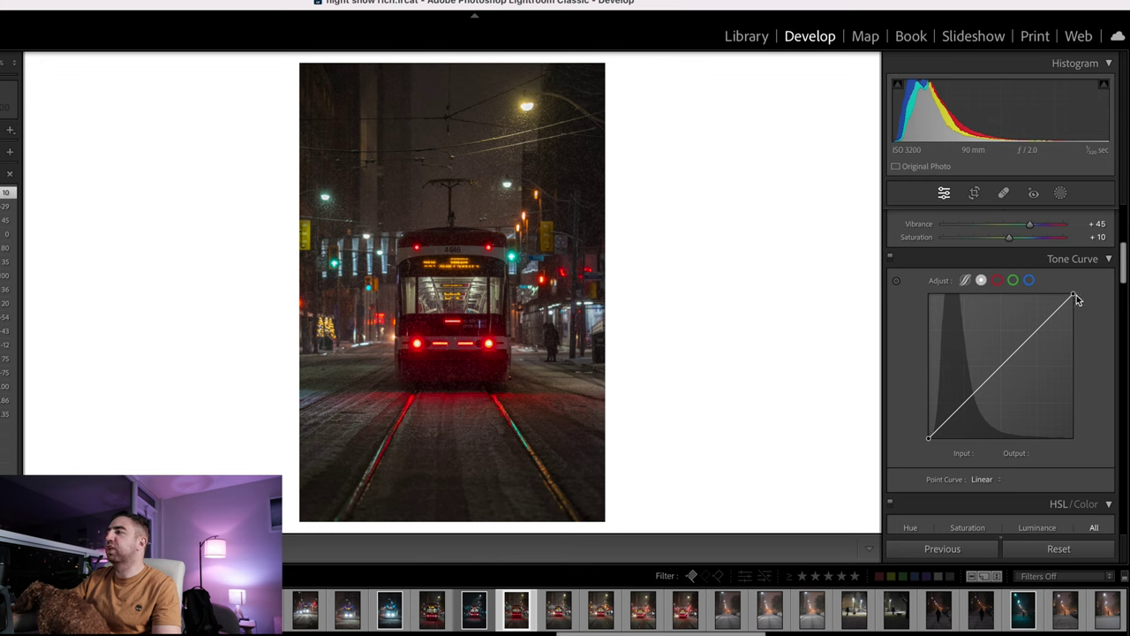
mouse_move(1075, 300)
mouse_down()
mouse_move(1102, 353)
mouse_move(1077, 295)
mouse_up()
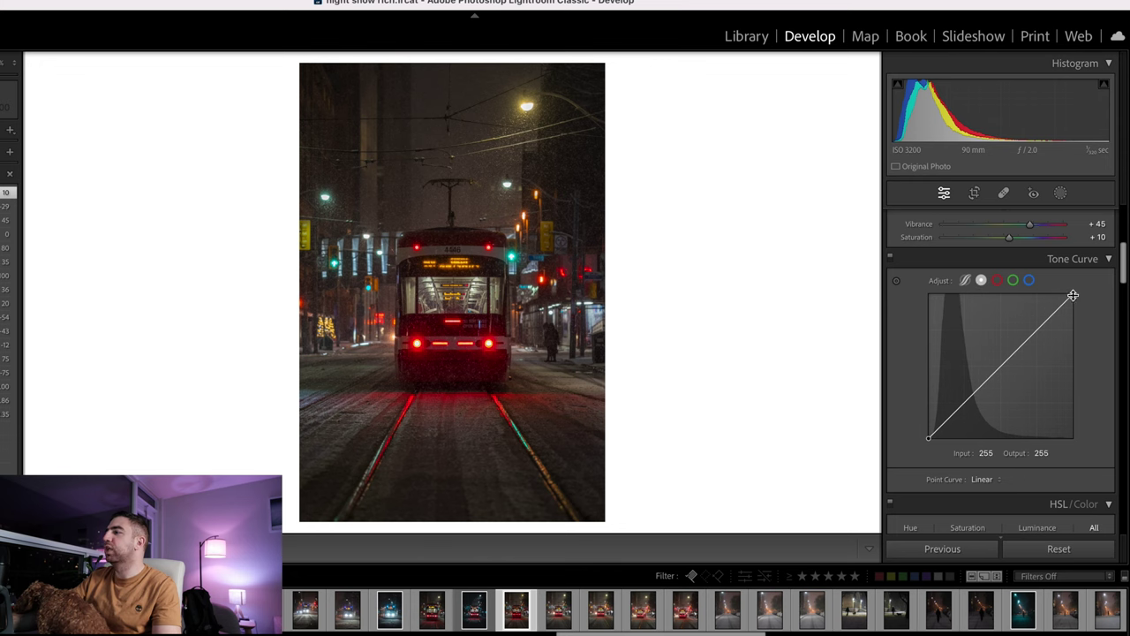
mouse_move(928, 439)
mouse_down()
mouse_move(902, 422)
mouse_move(927, 439)
mouse_up()
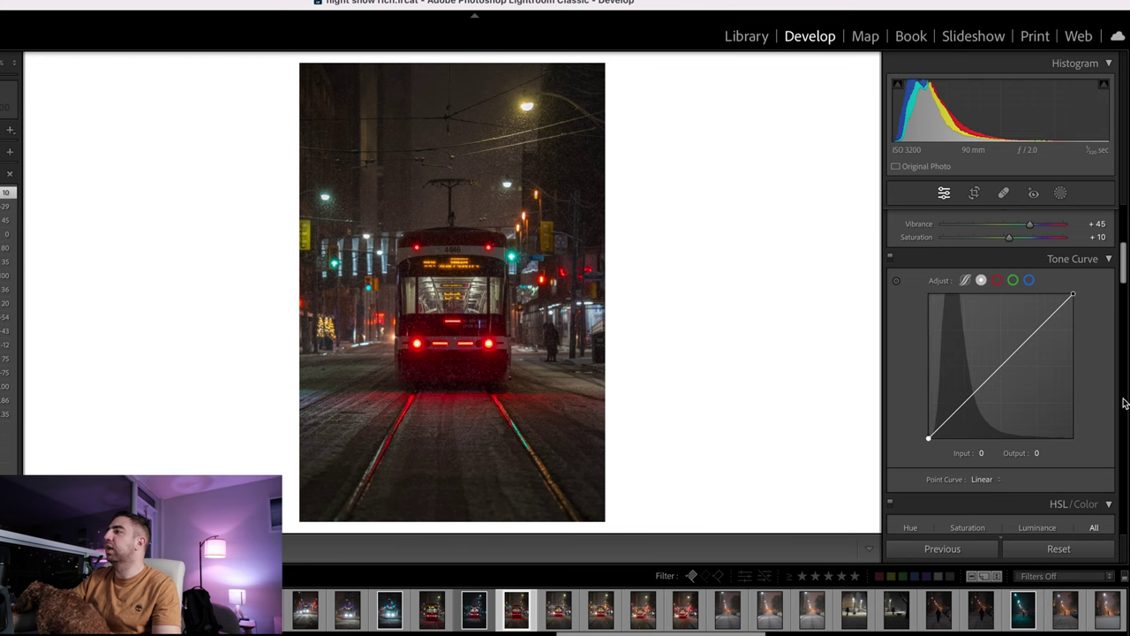
Step: Try brightening with a tone curve highlight point at 194/218, undo it, and test a midtone point at 133/152
drag(1050, 316, 1035, 318)
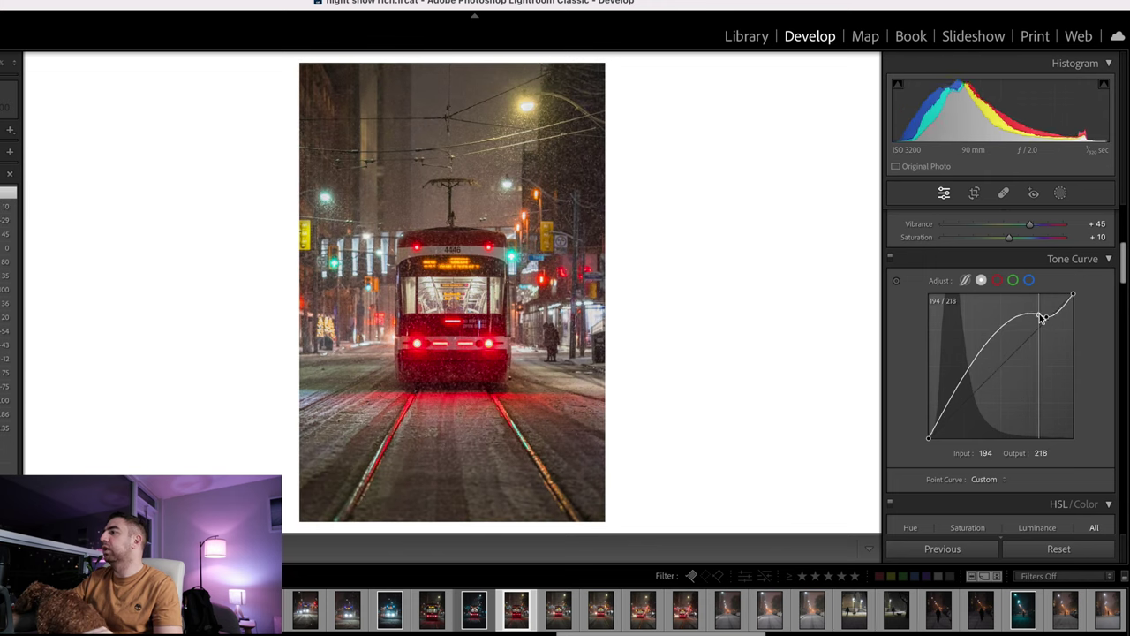
key(ctrl+z)
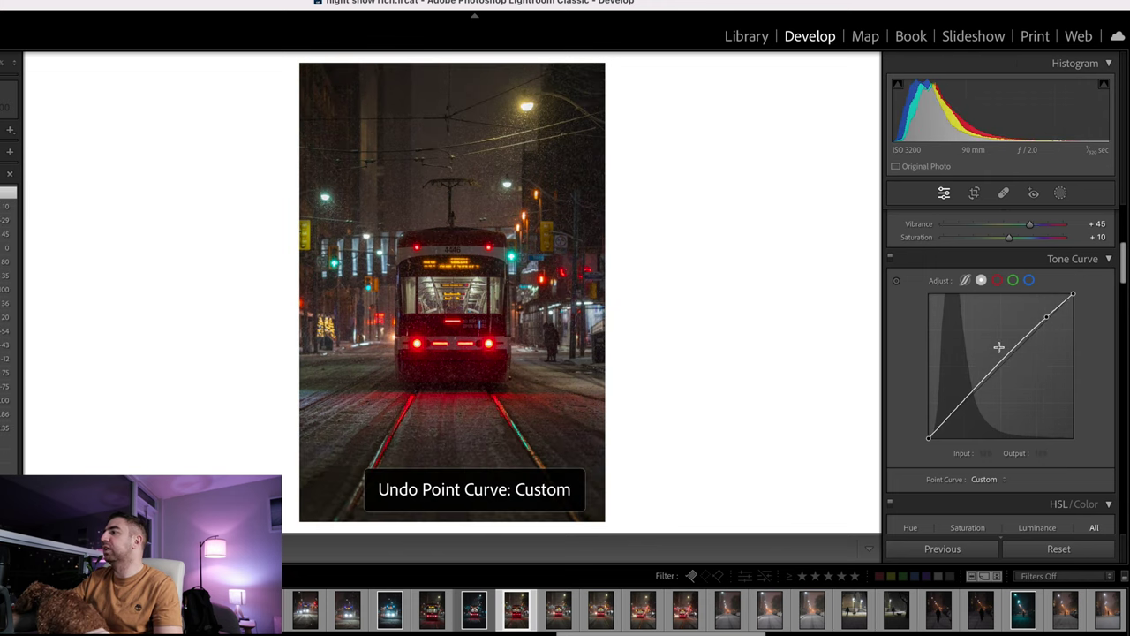
mouse_move(998, 367)
mouse_down()
mouse_move(996, 356)
mouse_move(1003, 377)
mouse_move(999, 353)
mouse_move(1011, 373)
mouse_move(1005, 355)
mouse_up()
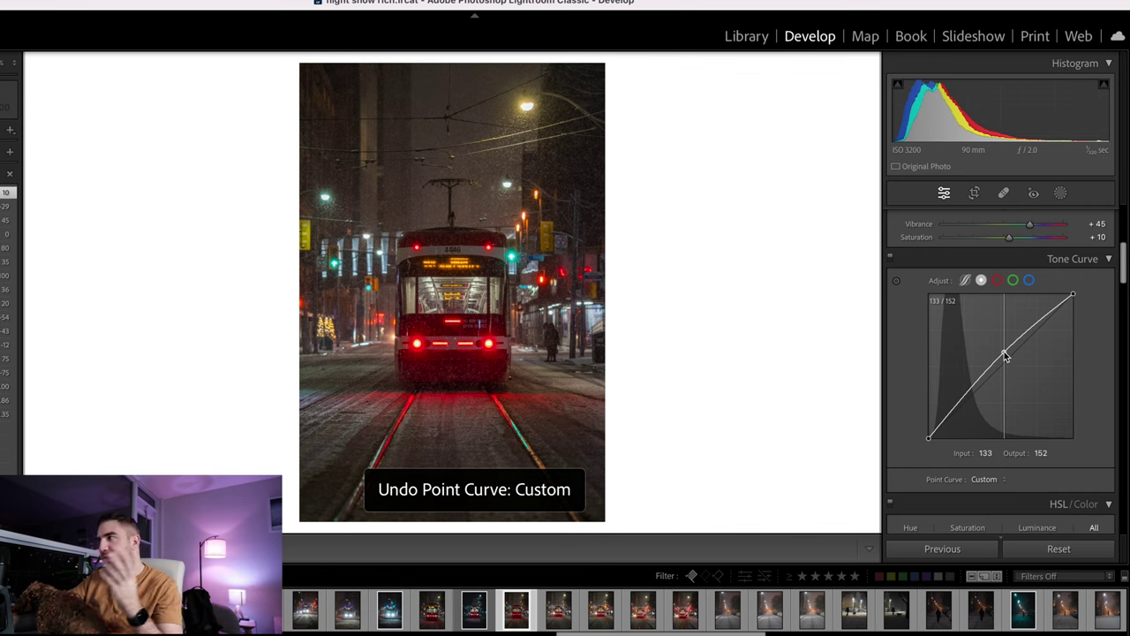
double_click(1004, 356)
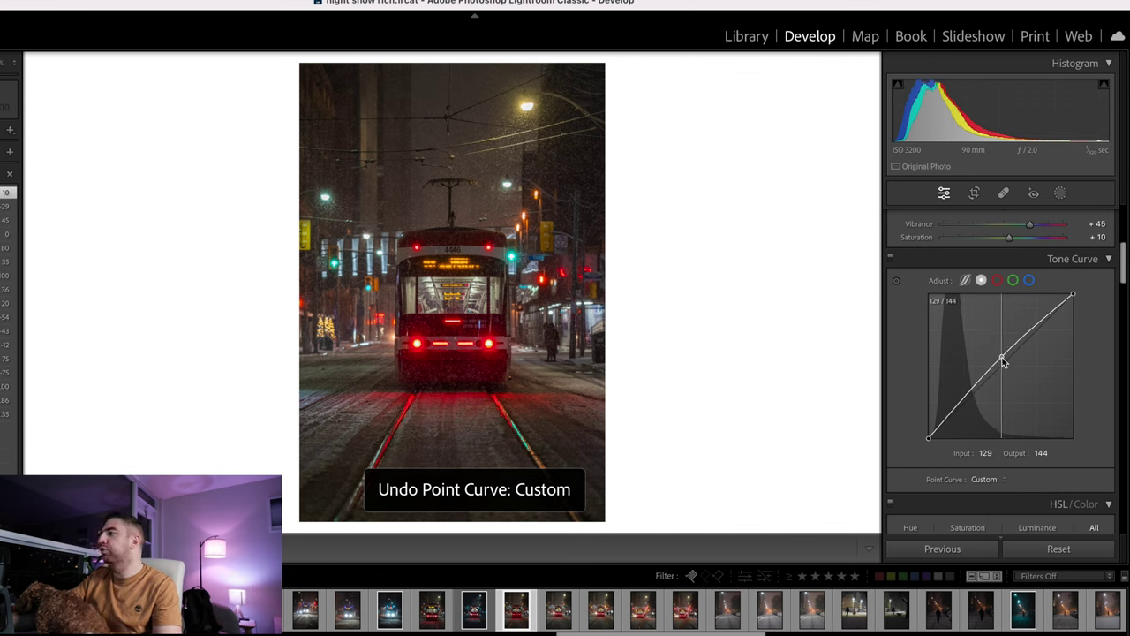
Step: Test a shadow point at 57/57 on the tone curve and remove it
click(961, 411)
drag(961, 411, 961, 410)
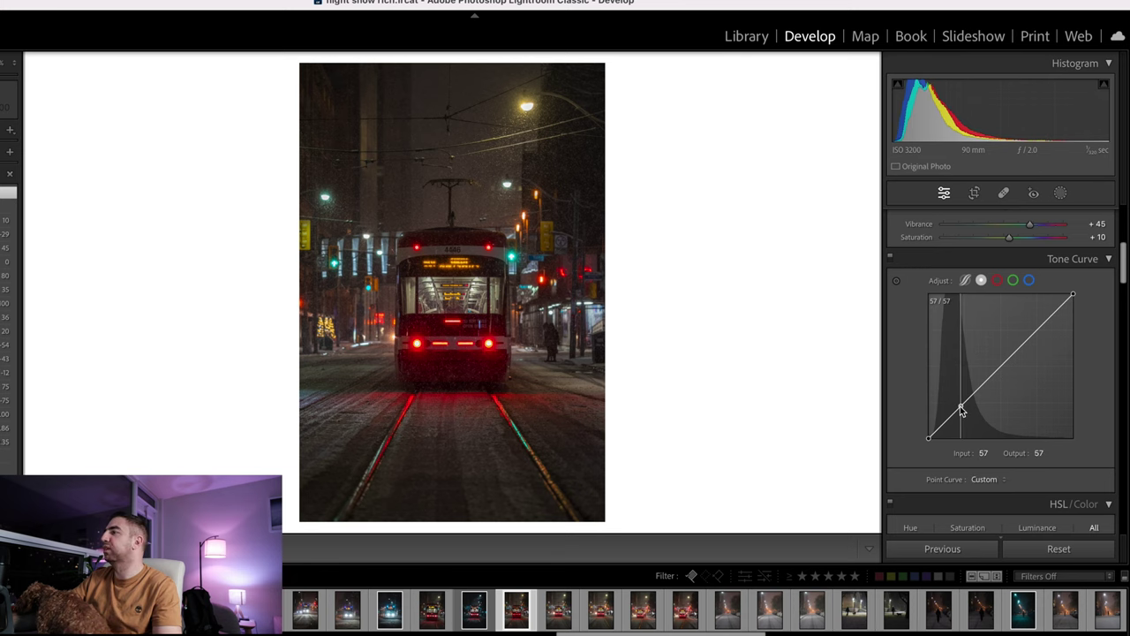
double_click(961, 410)
Step: Try darkening the photo by lowering Shadows to -69, and undo the change
scroll(973, 379, up, 3)
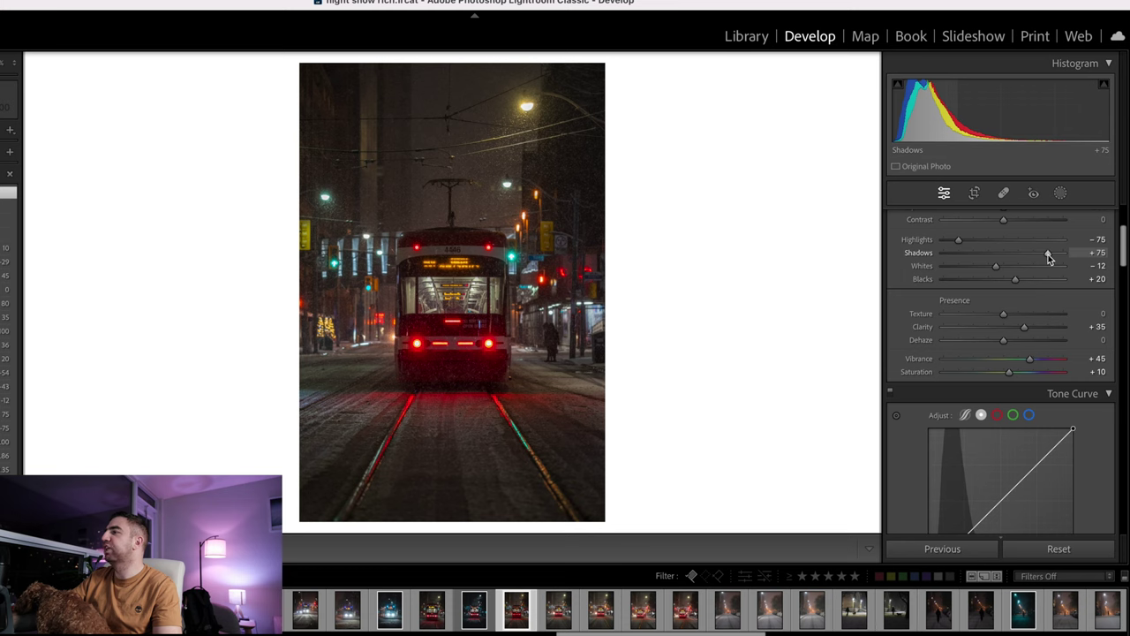
drag(1021, 256, 962, 254)
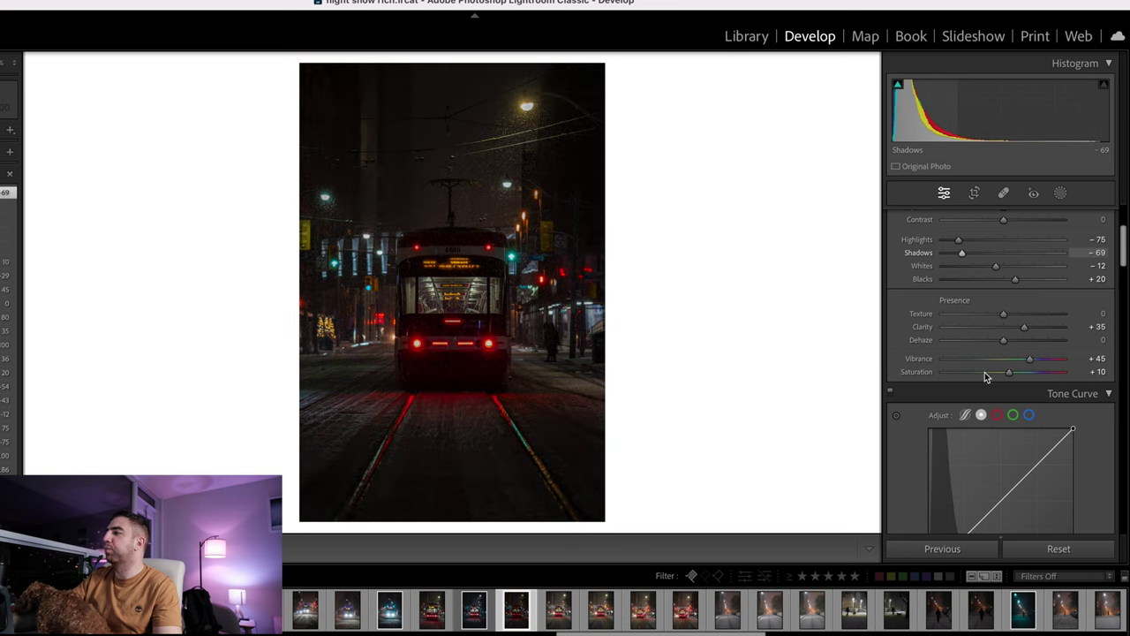
scroll(945, 463, down, 2)
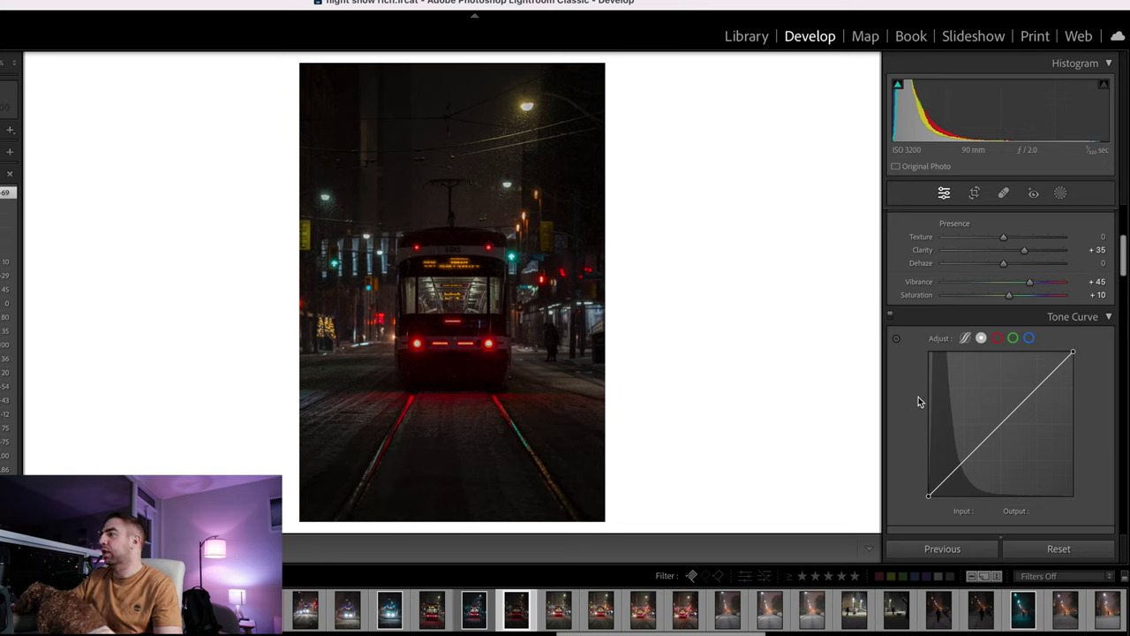
key(ctrl+z)
Step: Try a tone curve with a shadow point at 60/53 and a midtone point at 127/130, and undo both points
scroll(976, 402, down, 1)
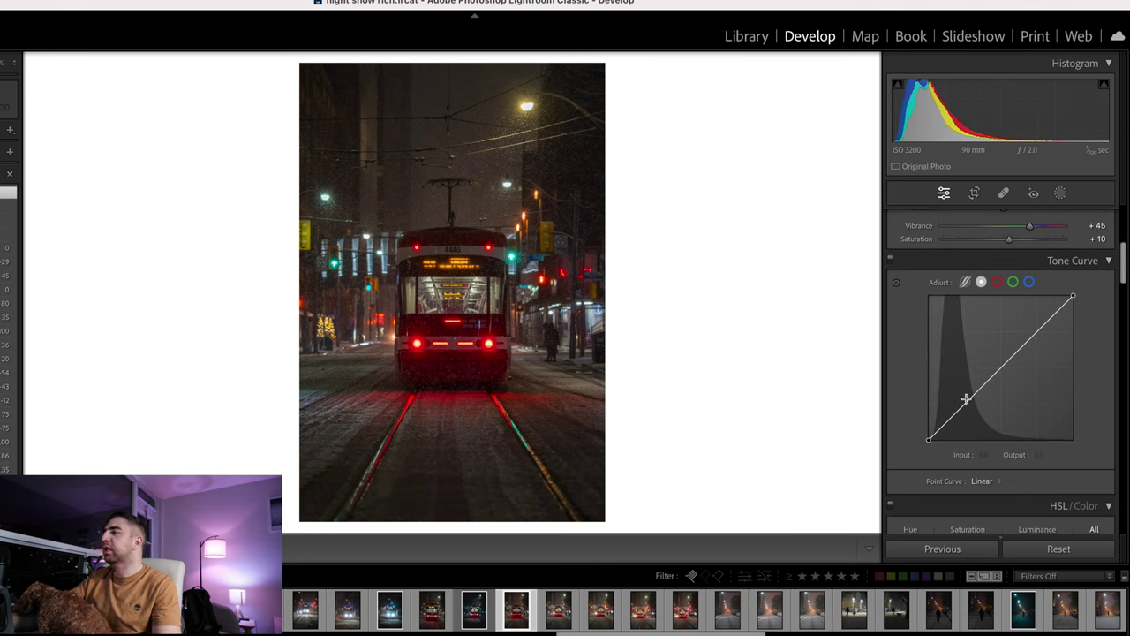
drag(960, 407, 961, 410)
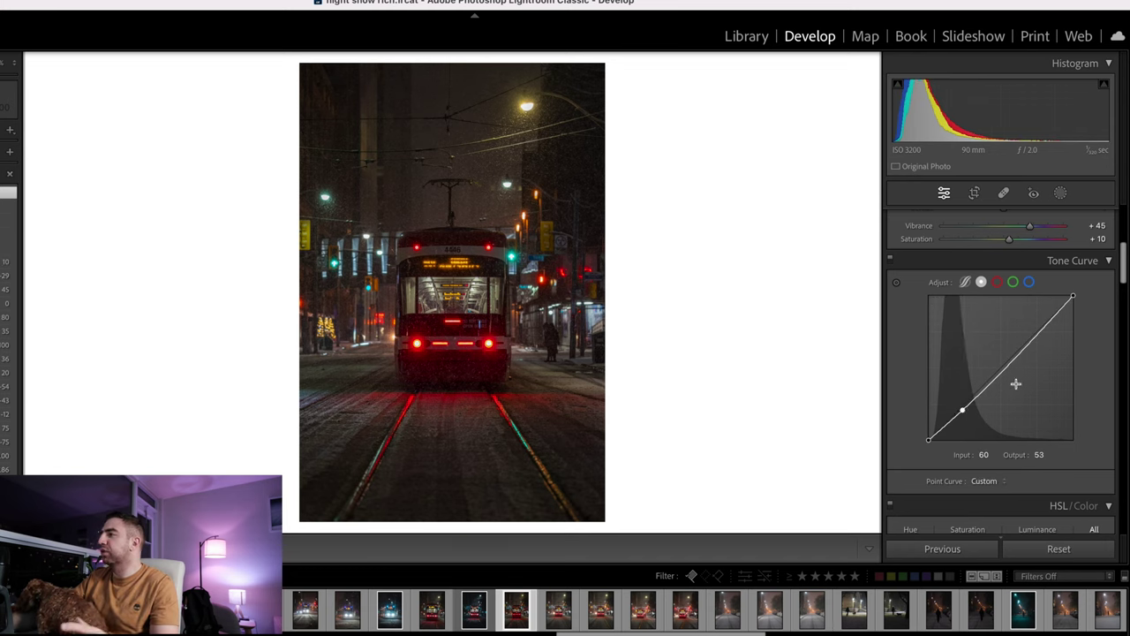
drag(1005, 369, 1000, 365)
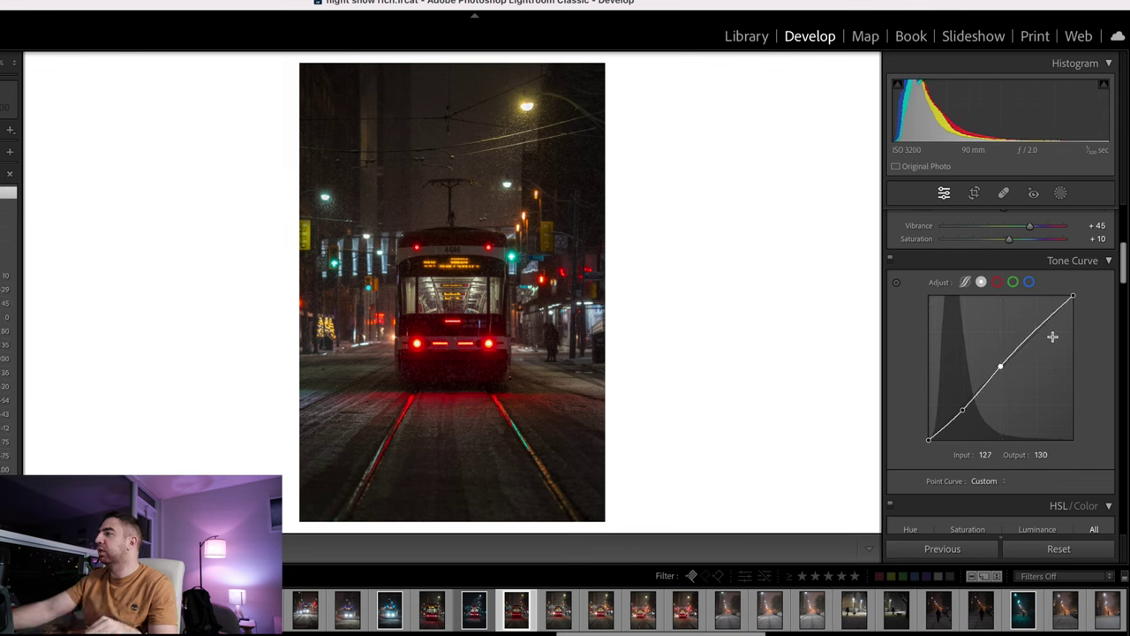
key(ctrl+z)
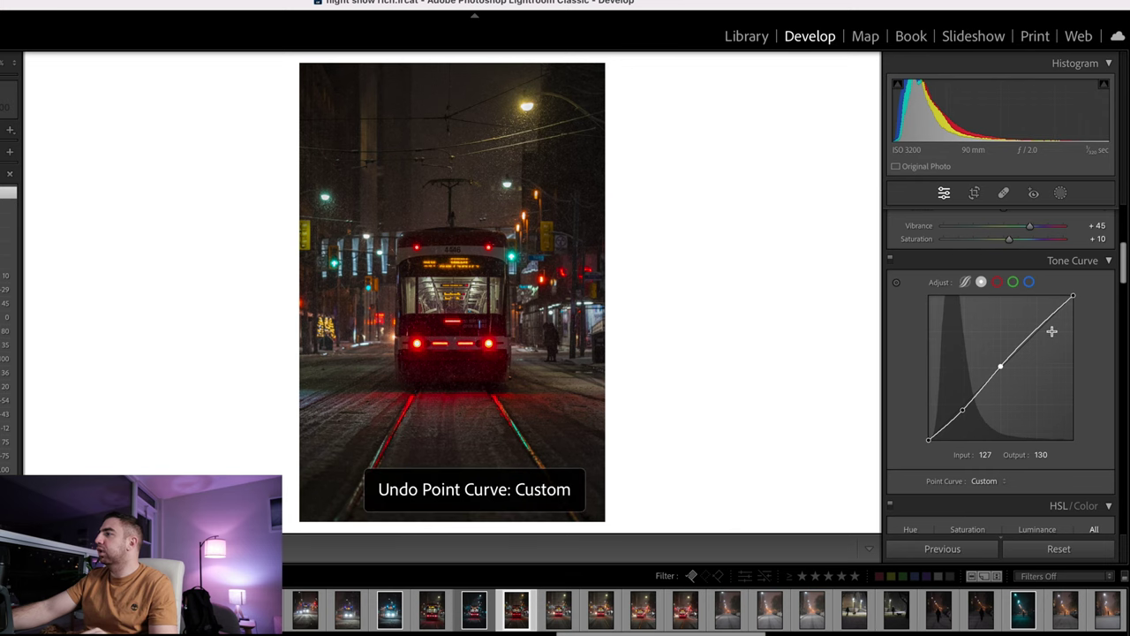
key(ctrl+z)
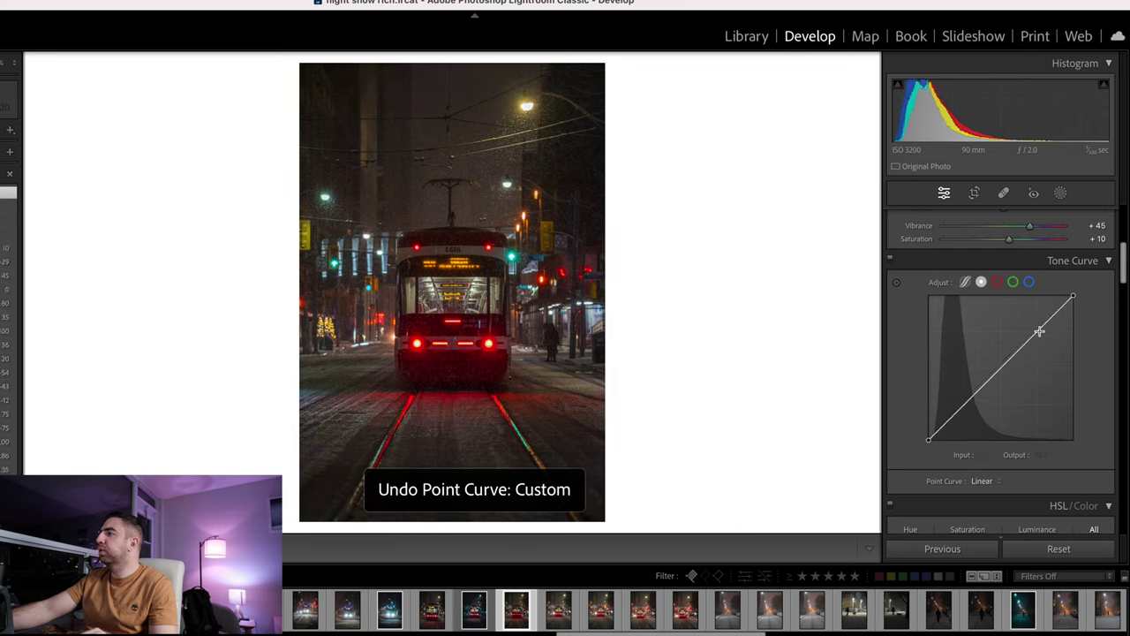
Step: Raise the tone curve's highlights with a point at 183/196 and anchor the midtones with a point at 127/129
drag(1039, 332, 1035, 331)
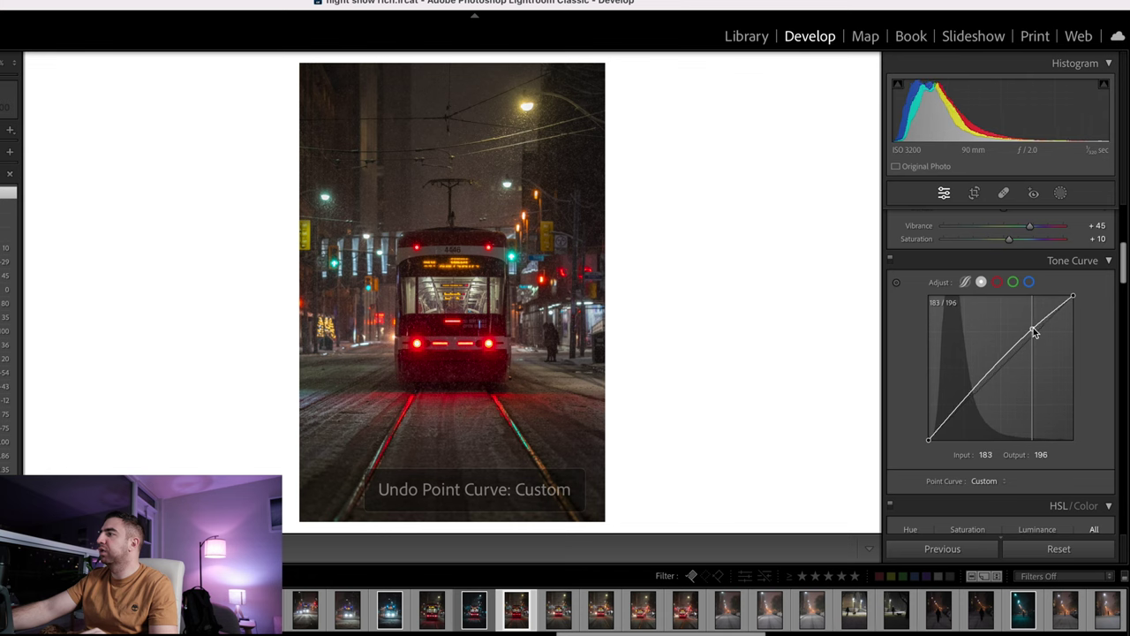
click(1003, 362)
drag(1004, 363, 1001, 367)
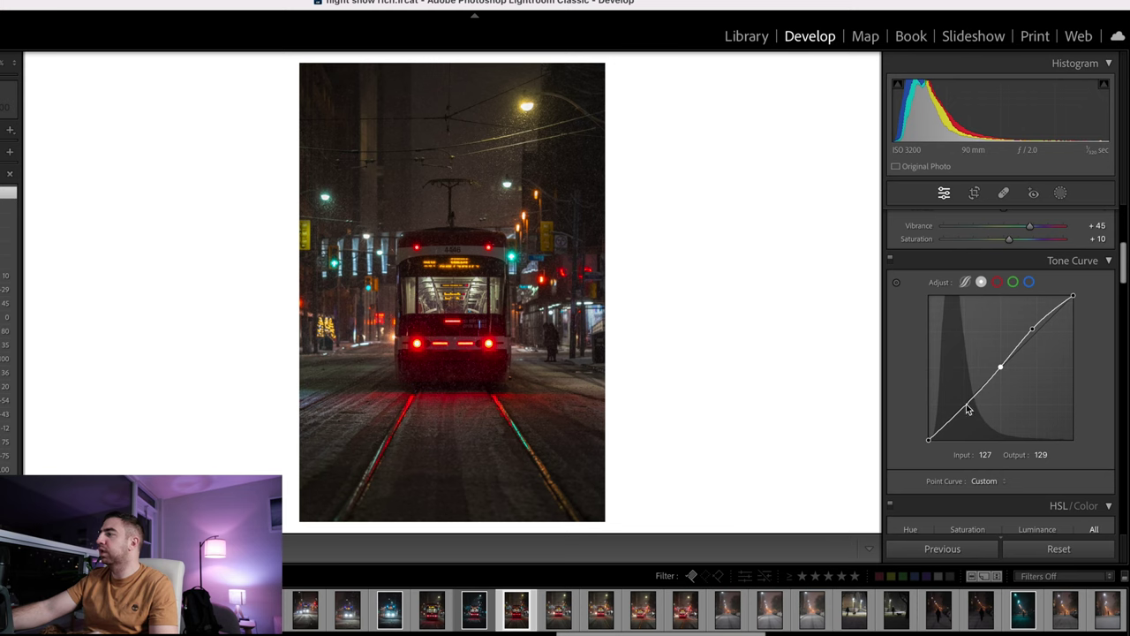
Step: Try darkening the shadows with a tone curve point at 60/53, and undo that point
mouse_move(966, 405)
mouse_down()
mouse_move(967, 424)
mouse_move(961, 372)
mouse_move(966, 404)
mouse_up()
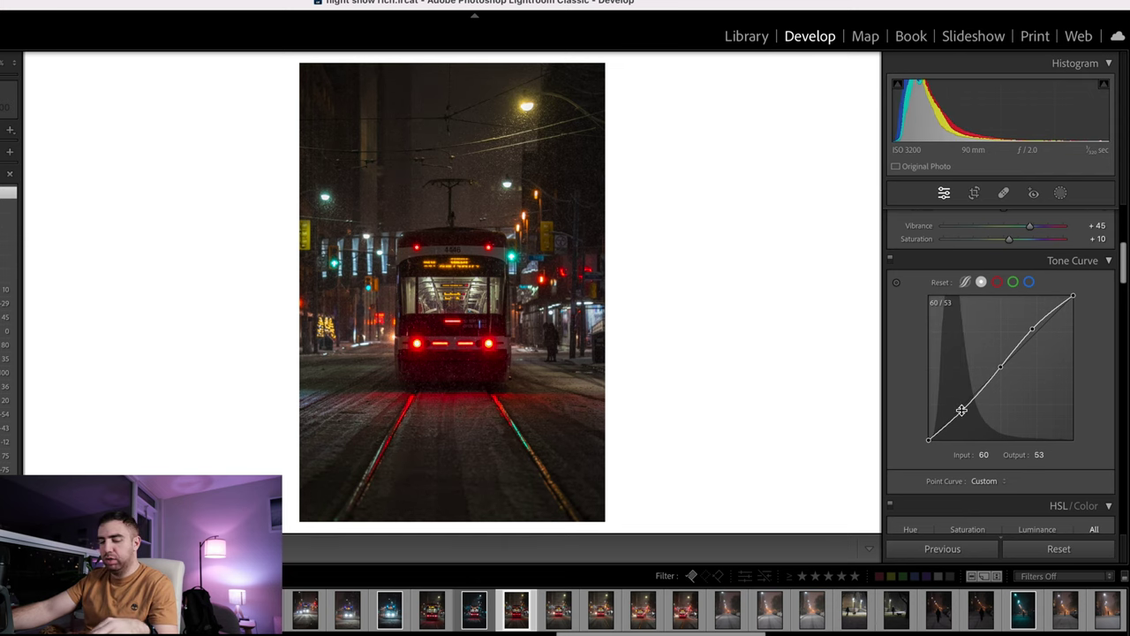
key(ctrl+z)
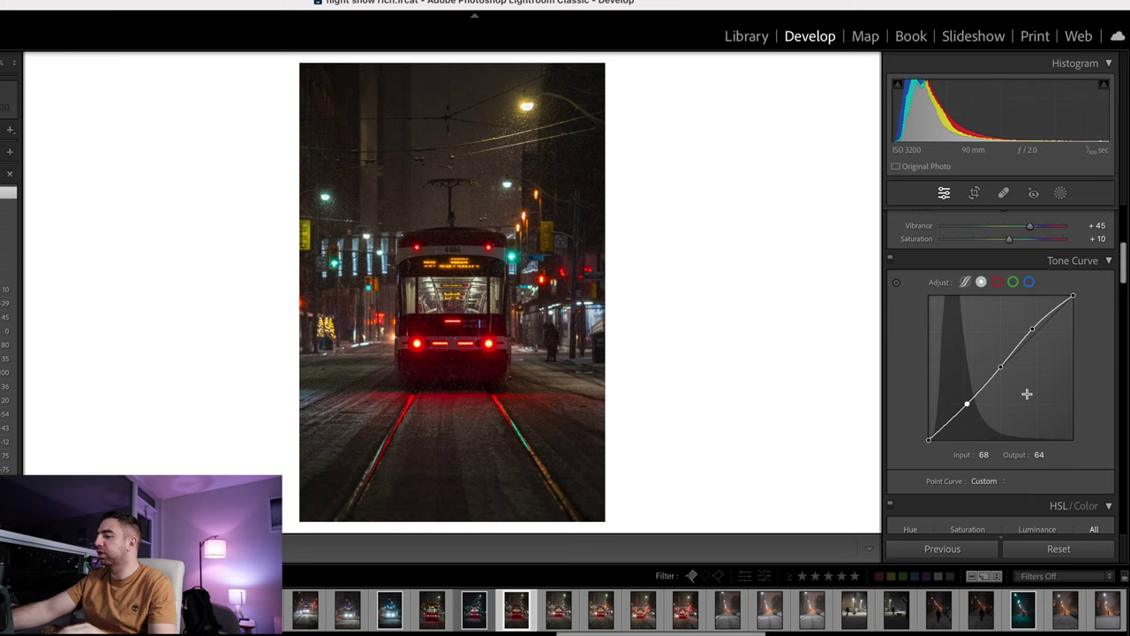
key(ctrl+z)
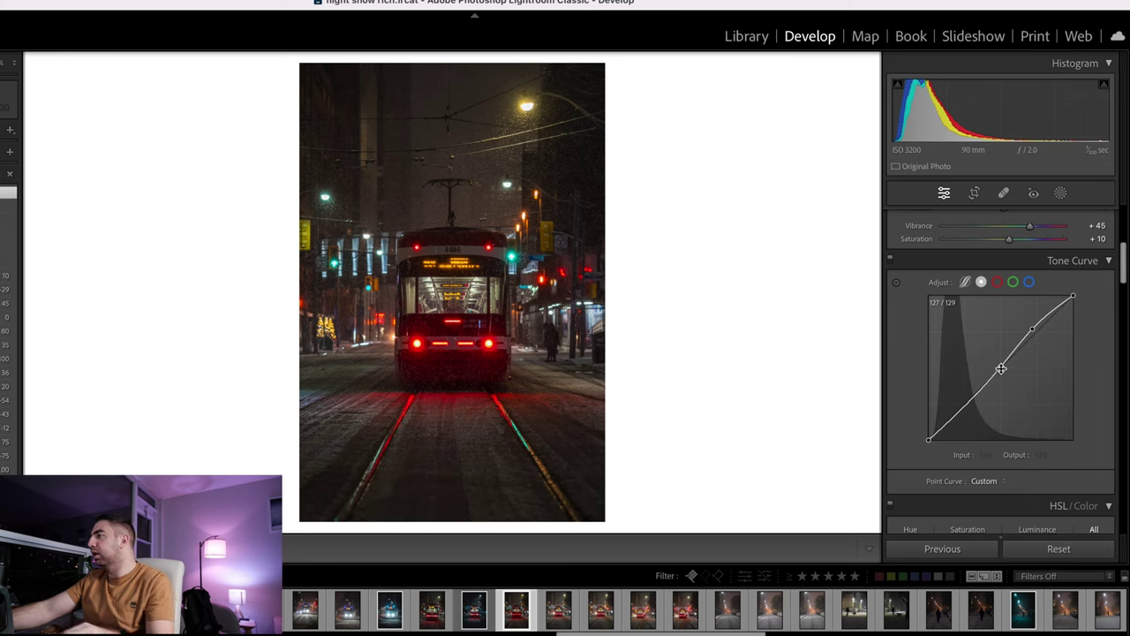
Step: Add a deep shadow point near the dark end of the tone curve and lower it slightly to darken the shadows
click(1000, 368)
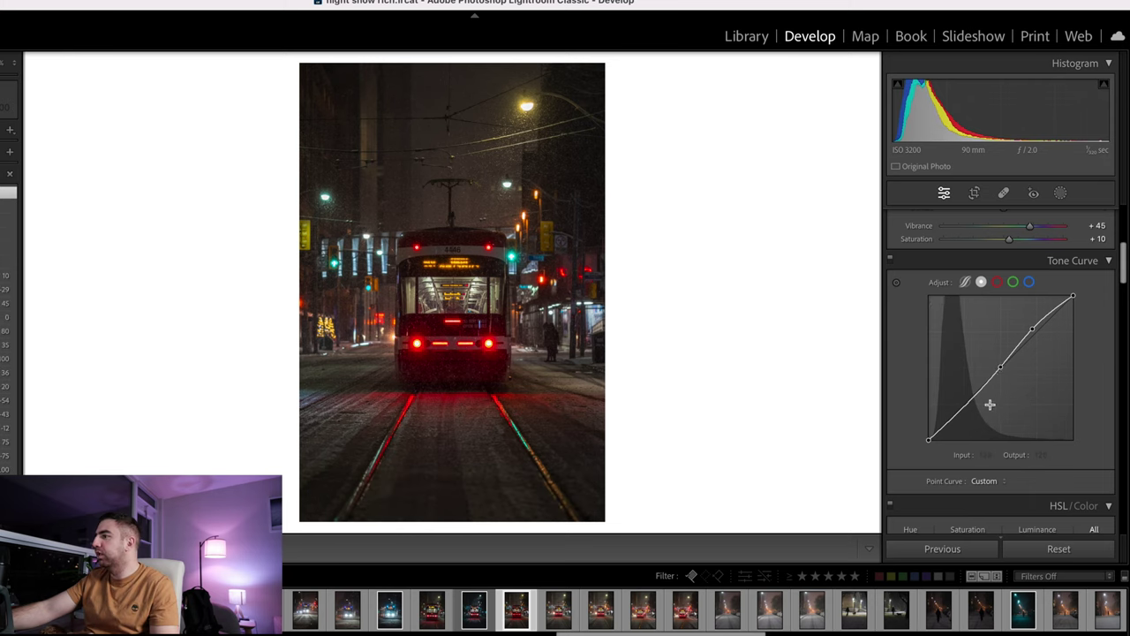
click(948, 428)
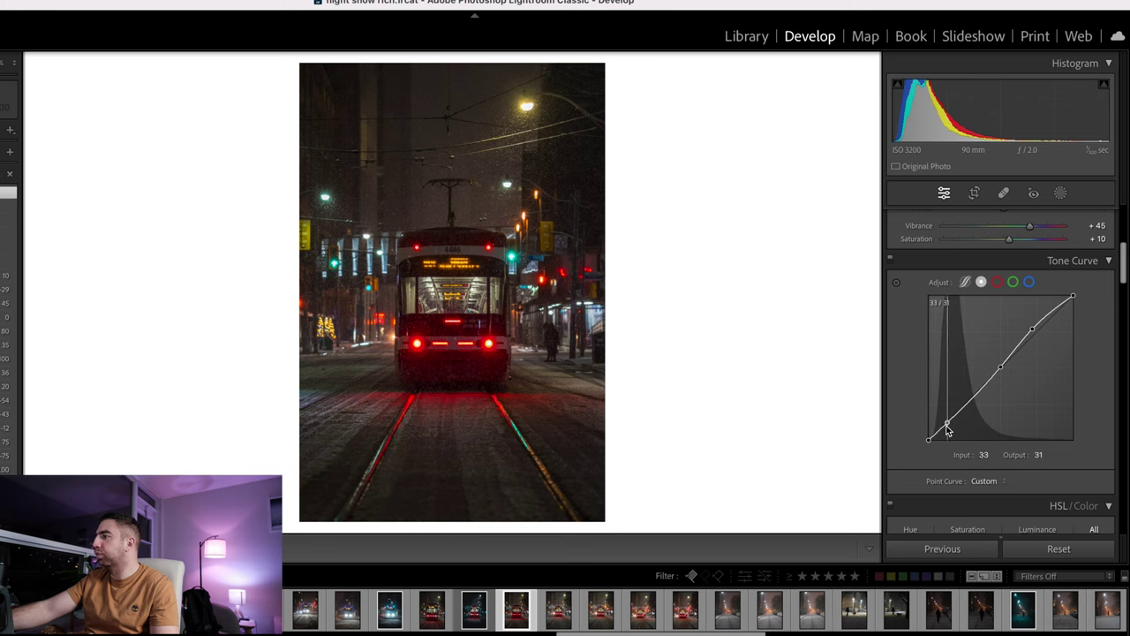
drag(947, 428, 948, 431)
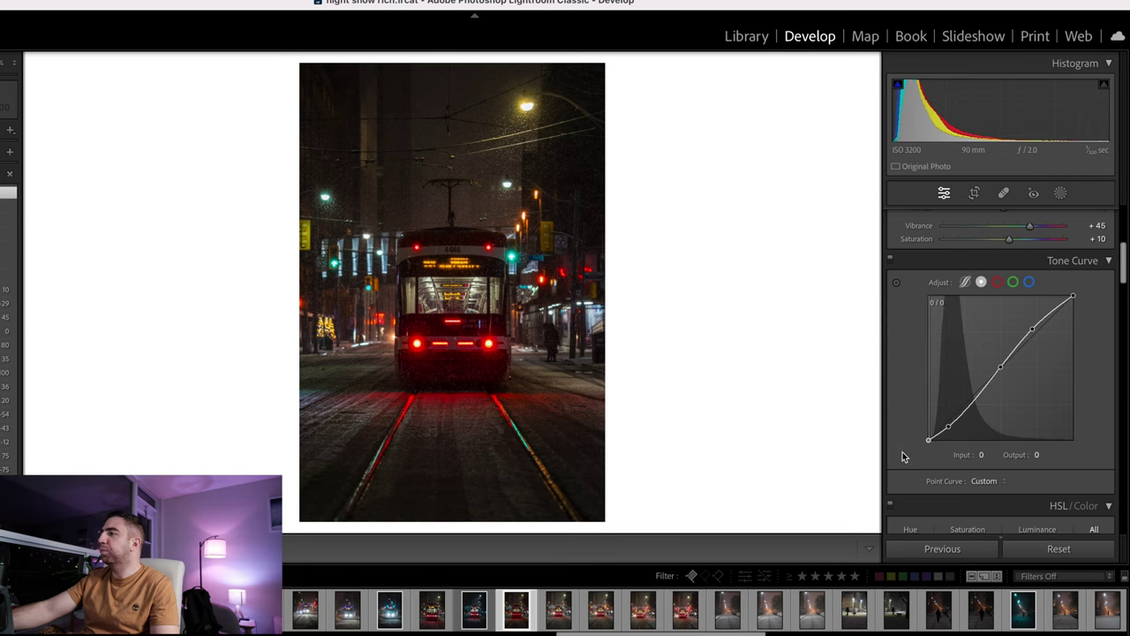
Step: Raise the tone curve's black point to output 22 and add another shadow point just above the existing one to fade the blacks
mouse_move(929, 440)
mouse_down()
mouse_move(913, 433)
mouse_move(928, 444)
mouse_up()
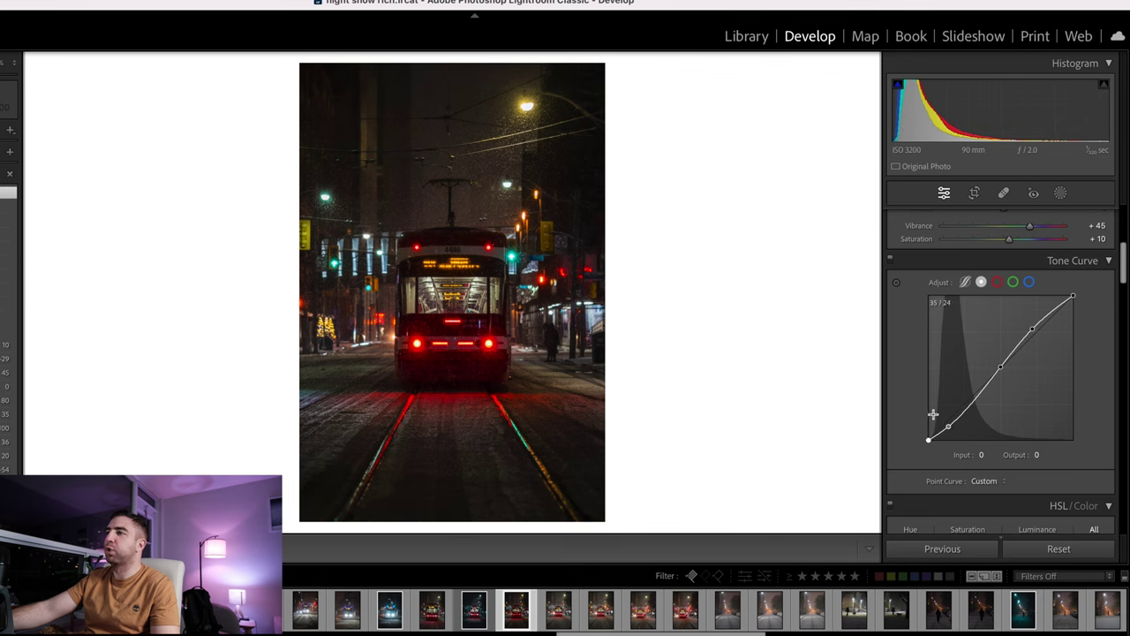
click(472, 471)
click(456, 385)
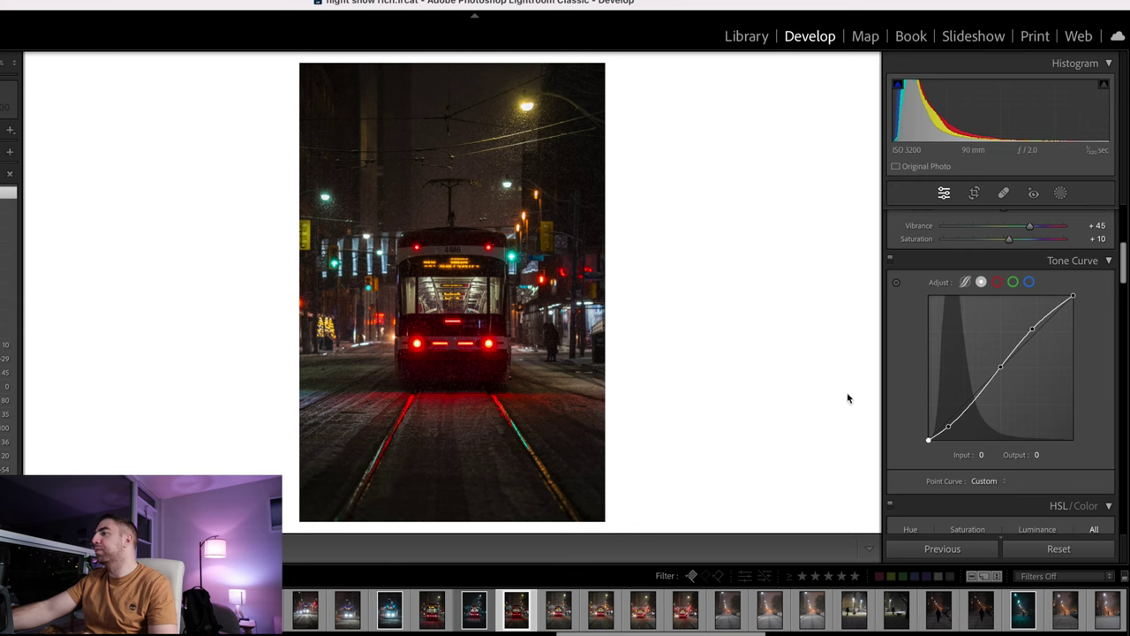
drag(927, 441, 927, 433)
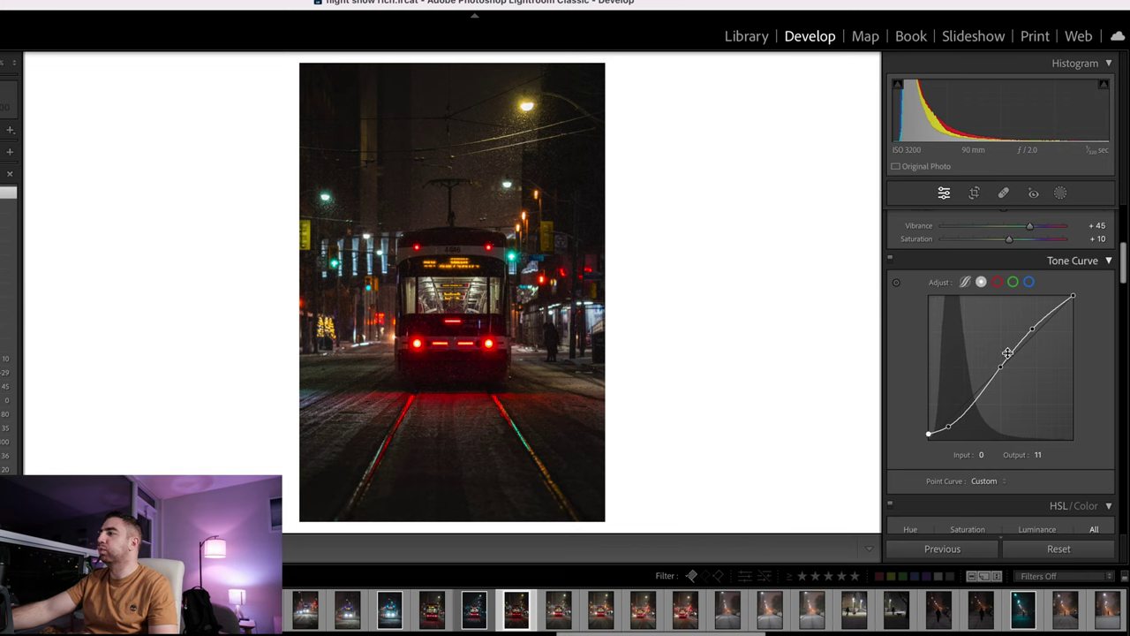
drag(963, 415, 926, 428)
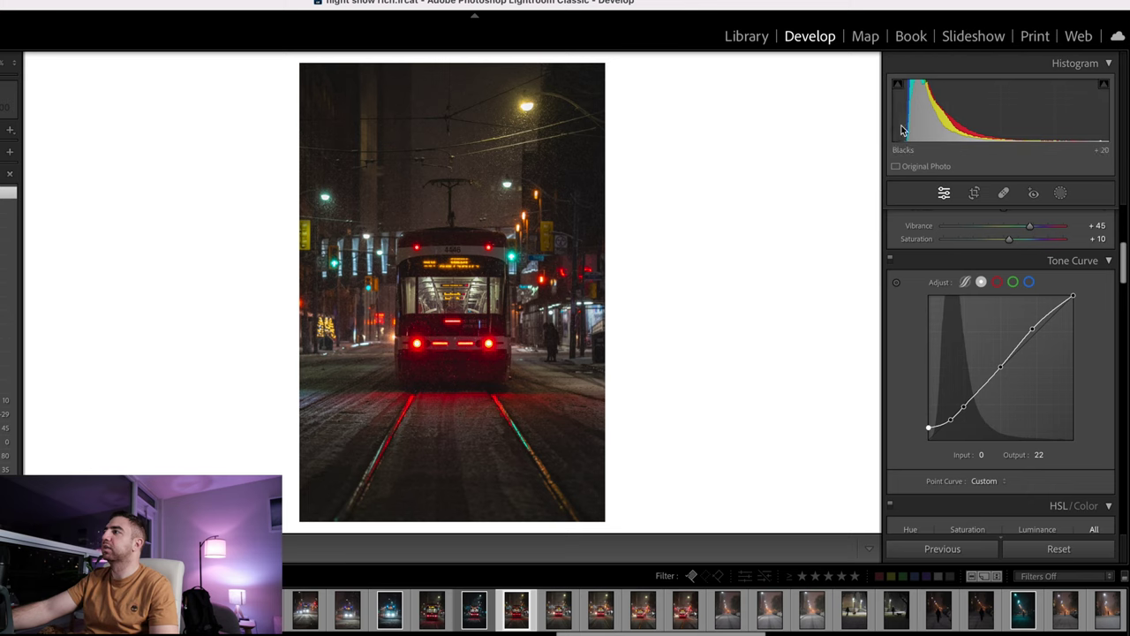
drag(898, 136, 895, 129)
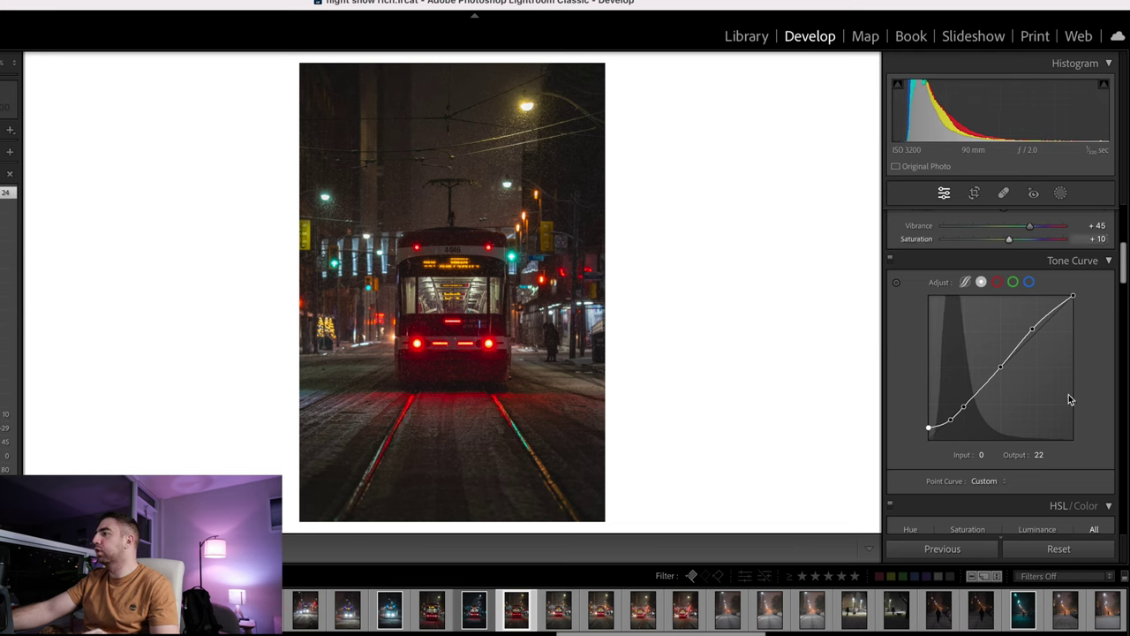
Step: Undo the last black point raise and move the deep shadow point of the tone curve to 42/36
key(super+z)
key(super+z)
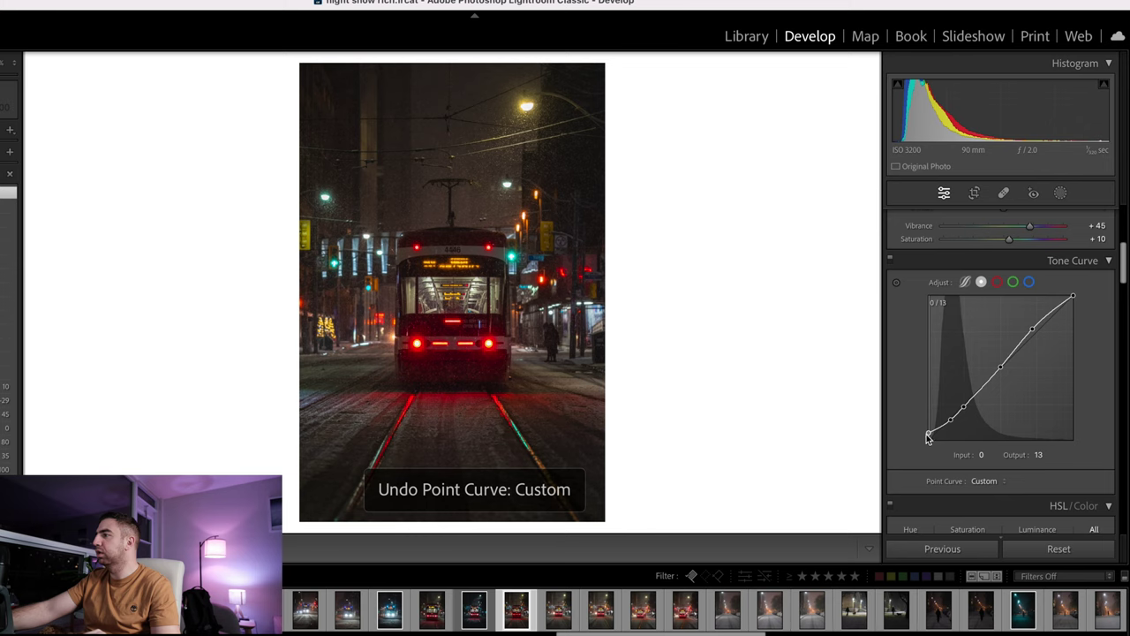
drag(963, 407, 953, 424)
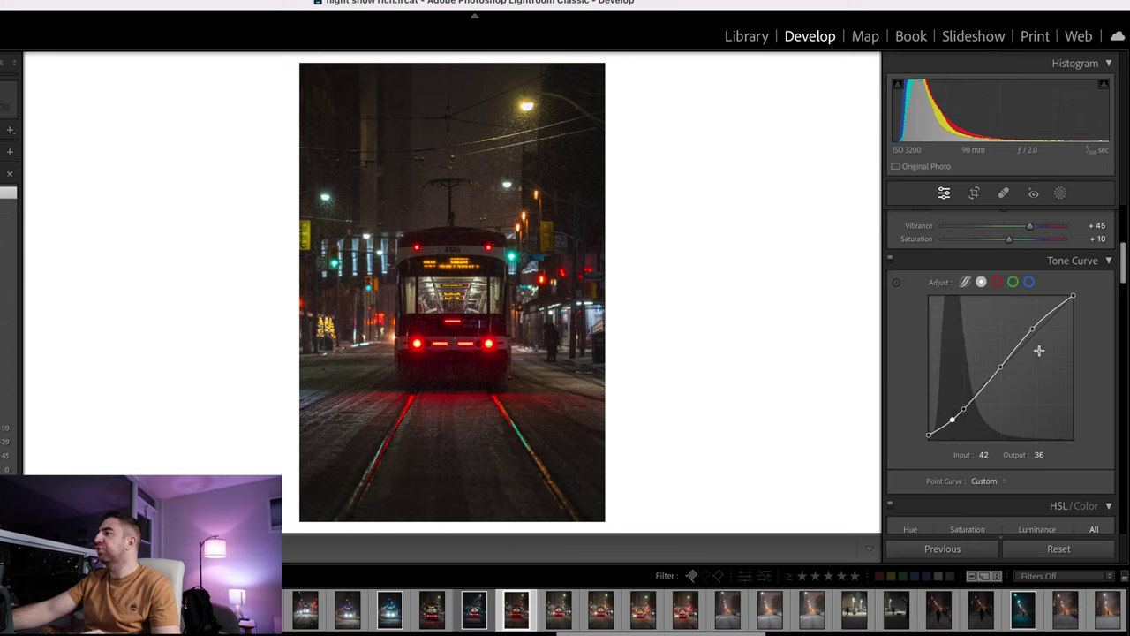
Step: Try adding blue to the shadows with a blue channel curve point at 45/63, and undo that point
click(997, 282)
click(1013, 281)
click(1029, 282)
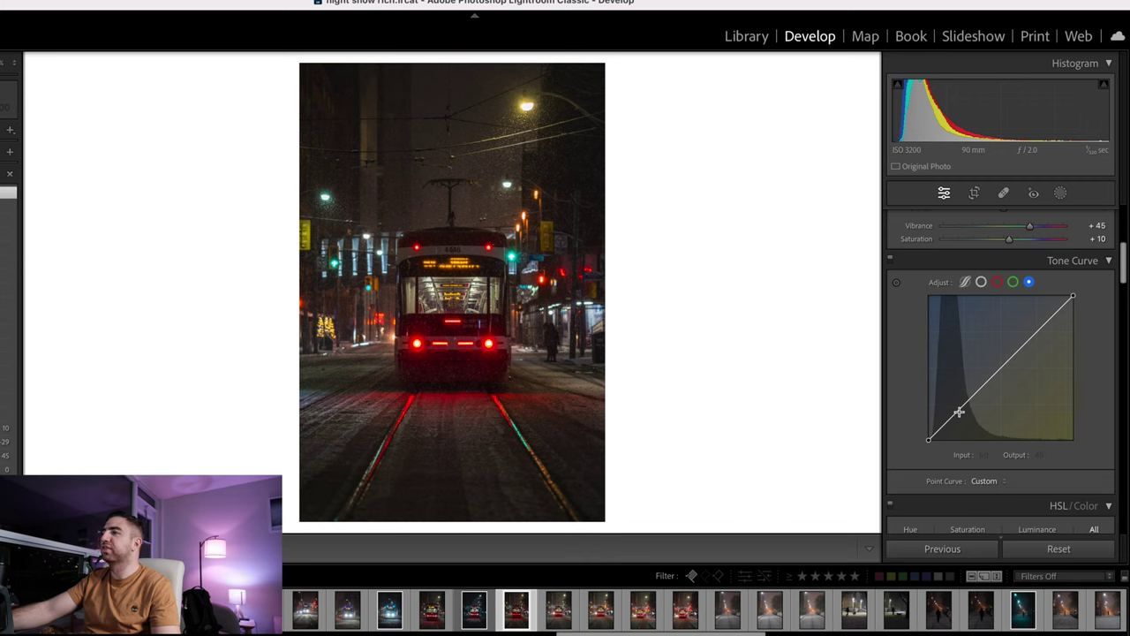
drag(956, 412, 954, 407)
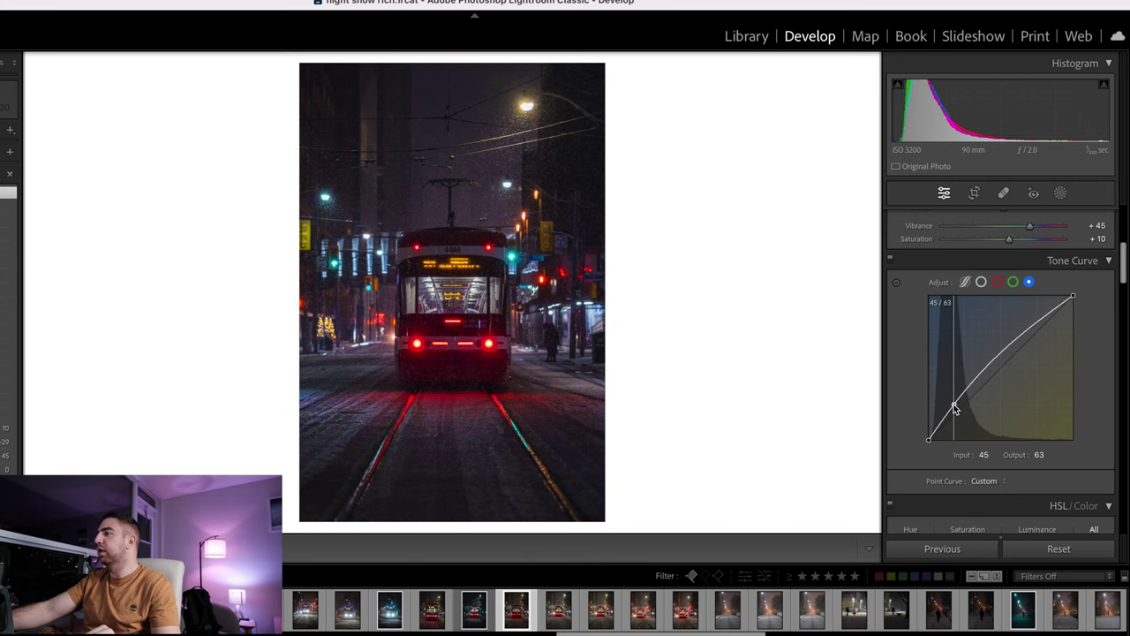
key(ctrl+z)
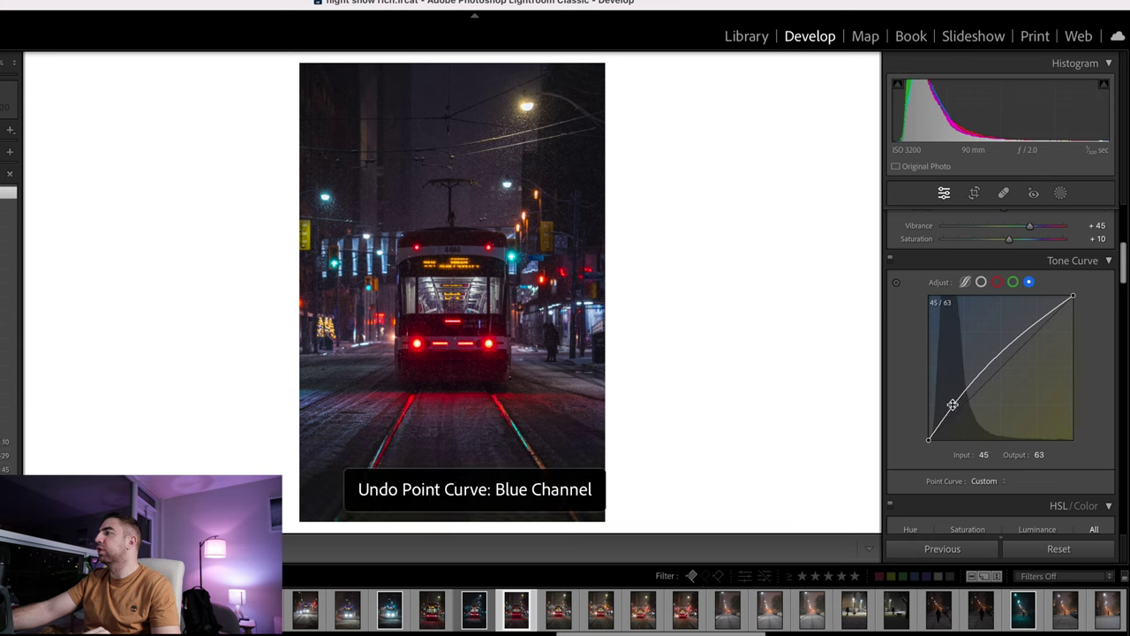
Step: Try lowering the red channel curve with a highlight point at 194/172, undo it, and return to the combined point curve
click(997, 282)
mouse_move(1034, 338)
mouse_down()
mouse_move(1034, 323)
mouse_move(1039, 341)
mouse_up()
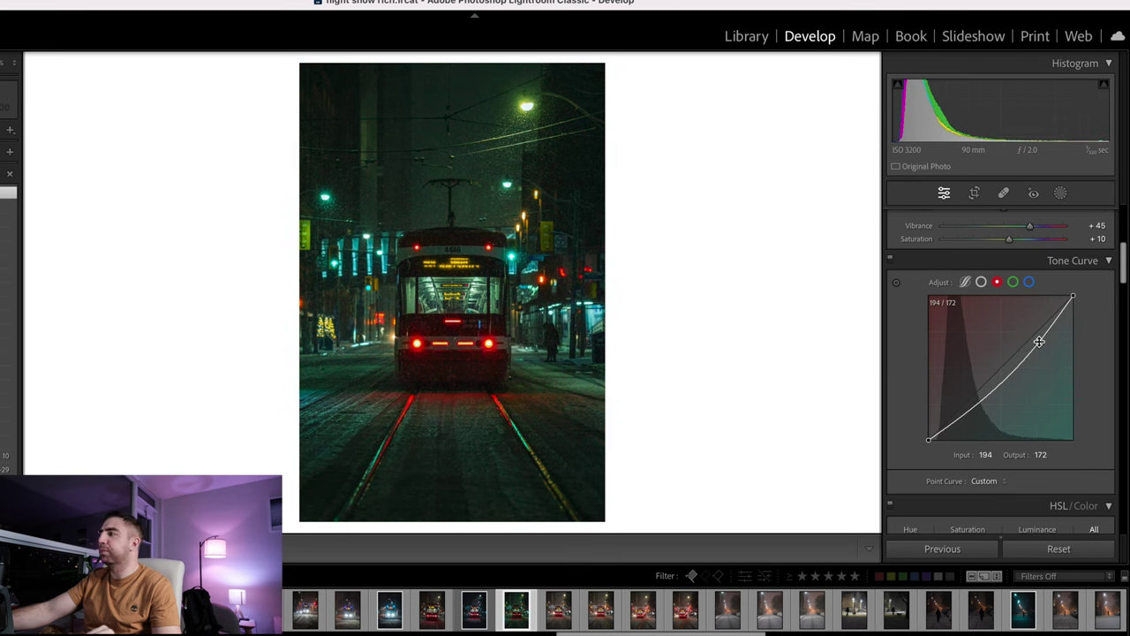
key(ctrl+z)
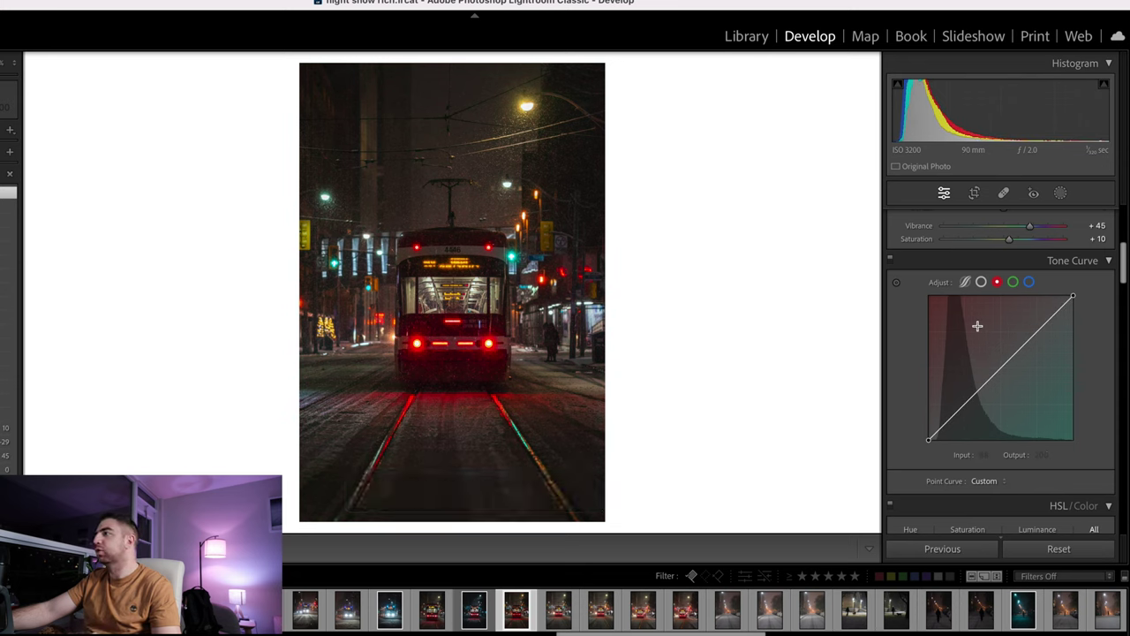
click(983, 281)
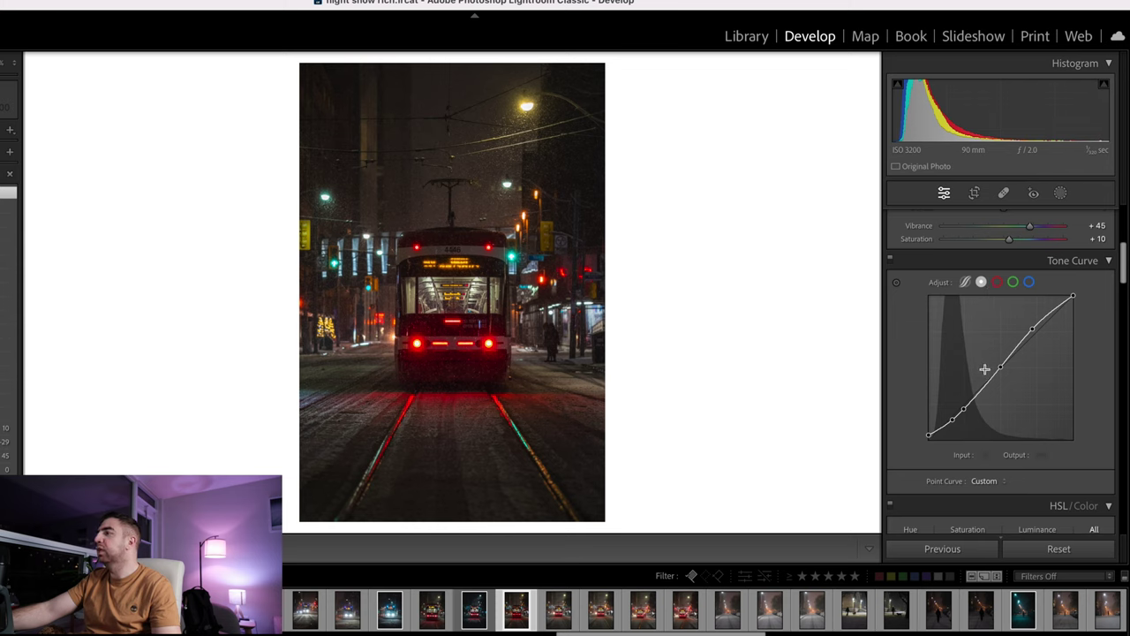
Step: Set the HSL hues to red +10, orange -22, yellow -52, green -10 and blue -23
scroll(985, 369, down, 1)
scroll(985, 369, down, 5)
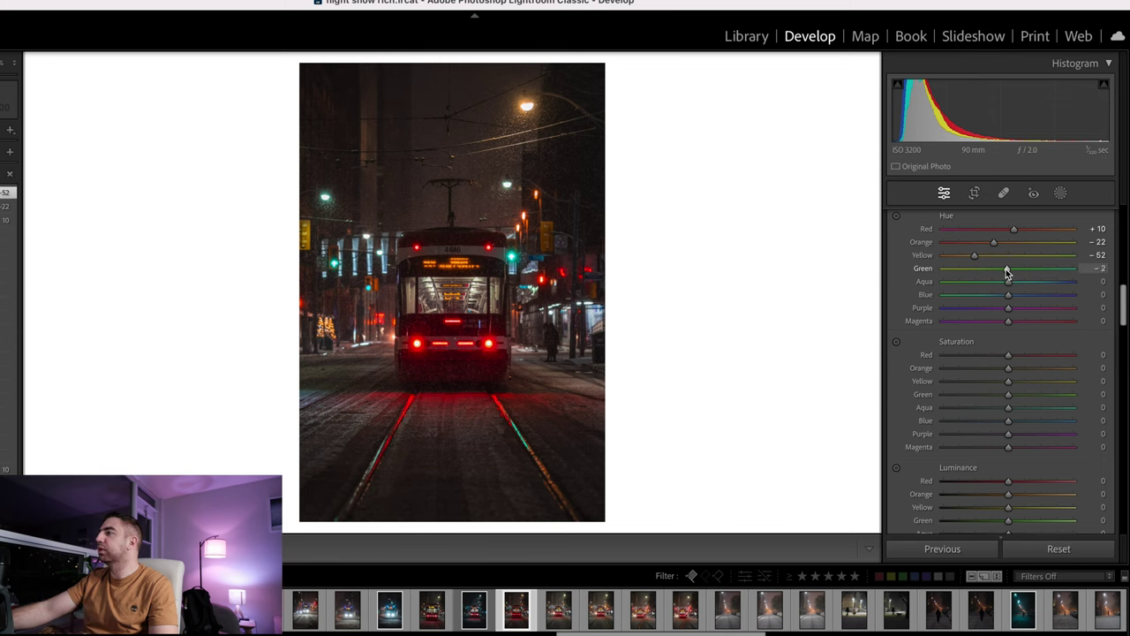
drag(1000, 271, 1002, 271)
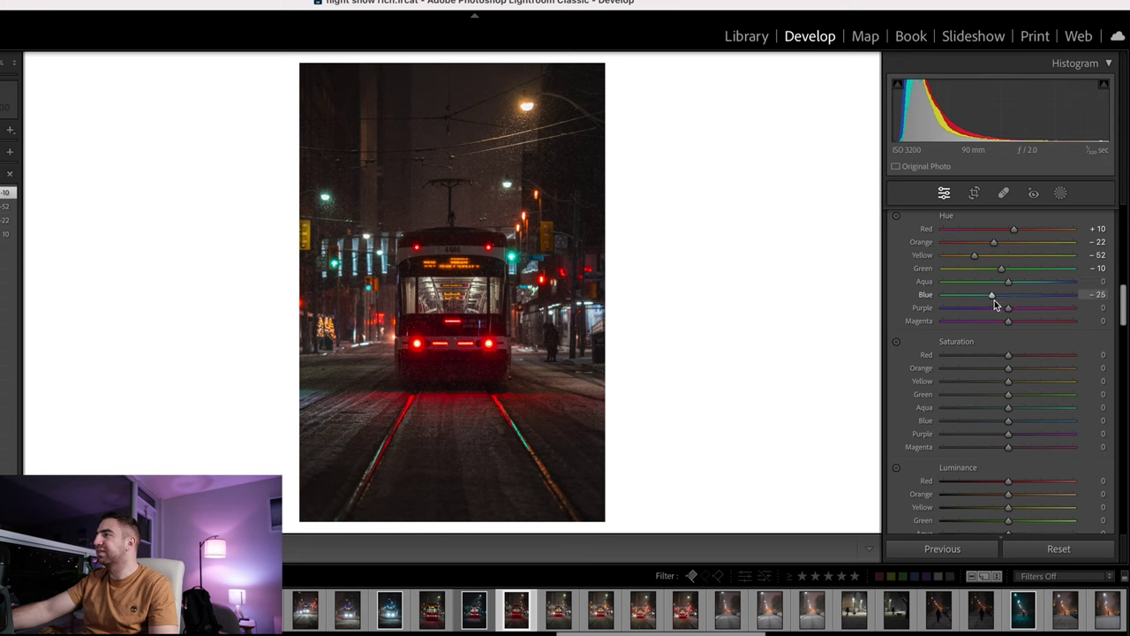
drag(994, 300, 996, 301)
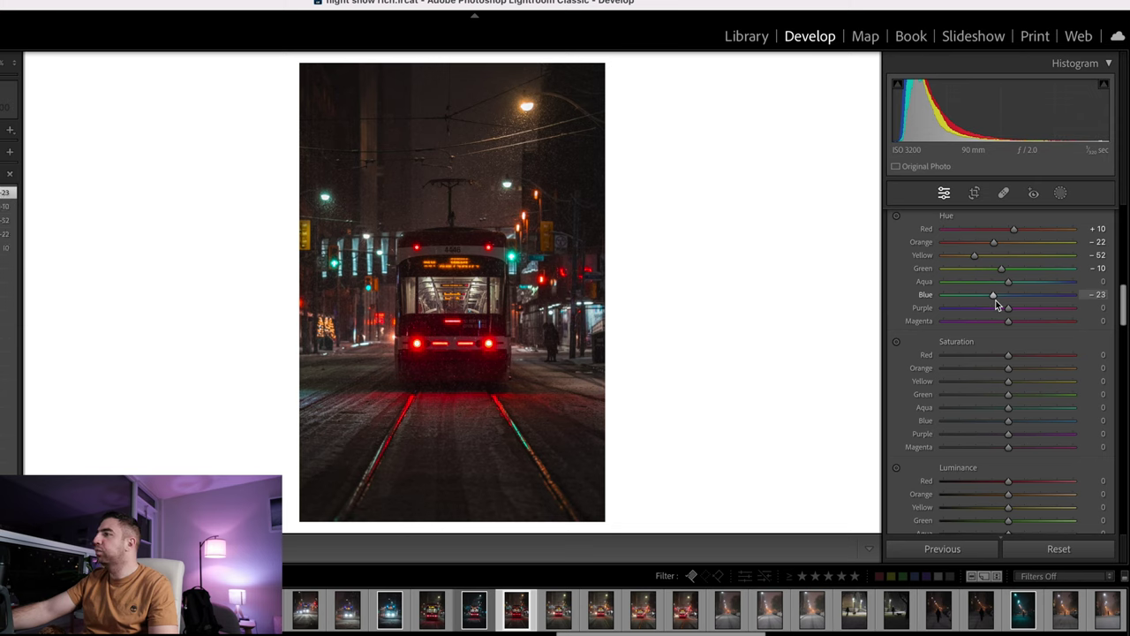
Step: Test the purple and magenta hues at different values, leaving purple at -100 and magenta at 0
drag(1010, 309, 892, 318)
drag(1091, 307, 1100, 305)
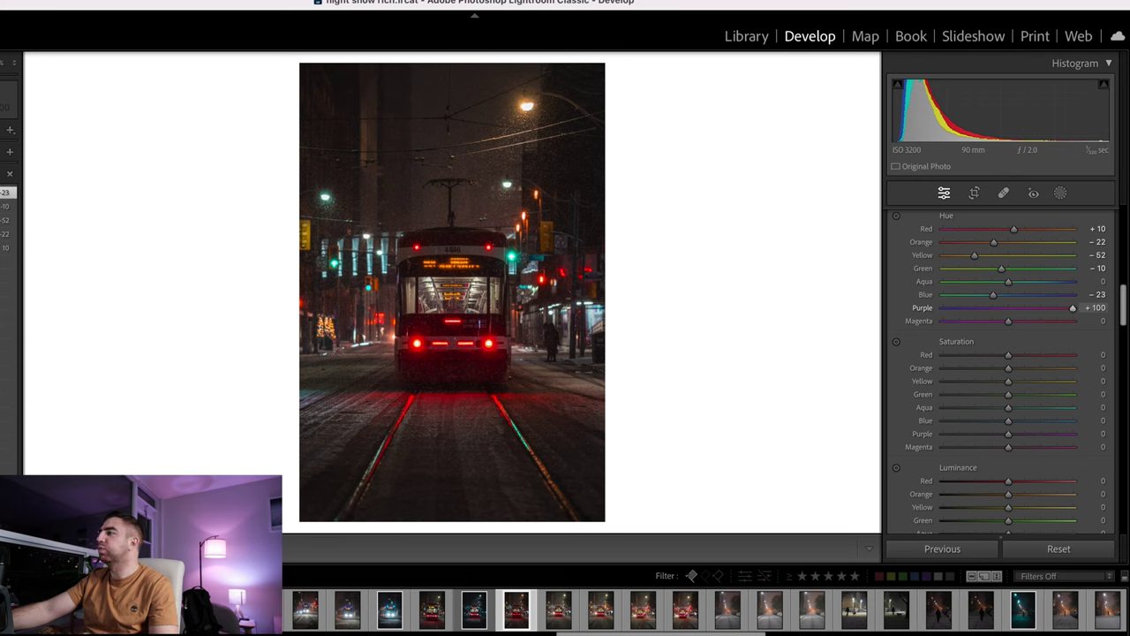
drag(983, 310, 615, 297)
drag(991, 326, 723, 312)
drag(1038, 325, 1013, 328)
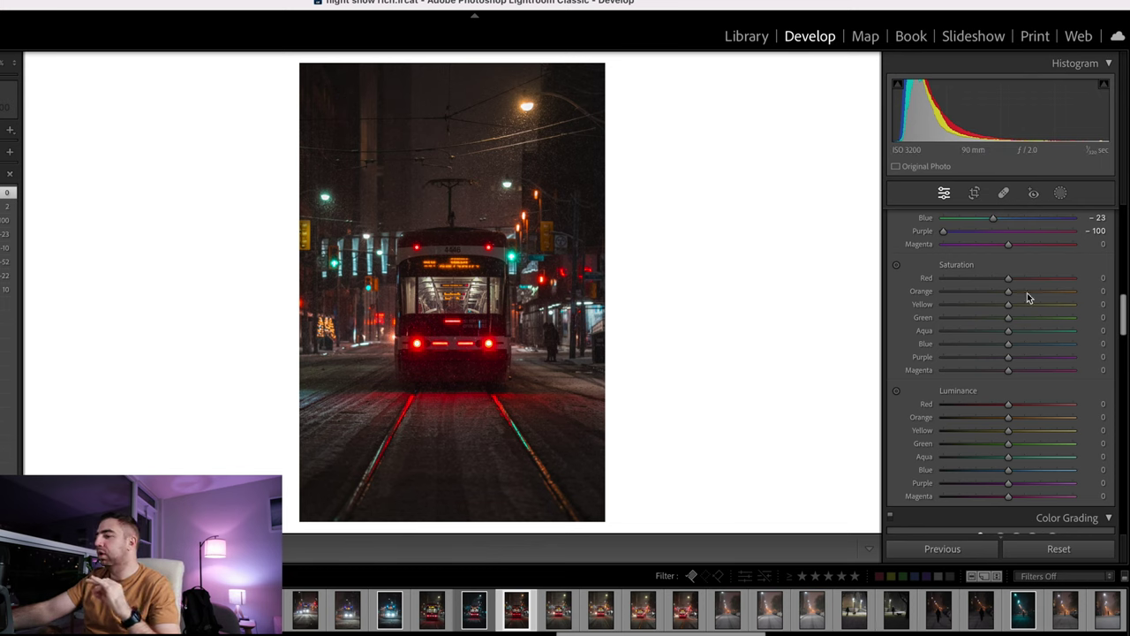
Step: Set HSL saturation to red -37, orange -70, yellow -55, green -100, aqua -50, blue -26, purple -100 and magenta -100
drag(1008, 370, 756, 363)
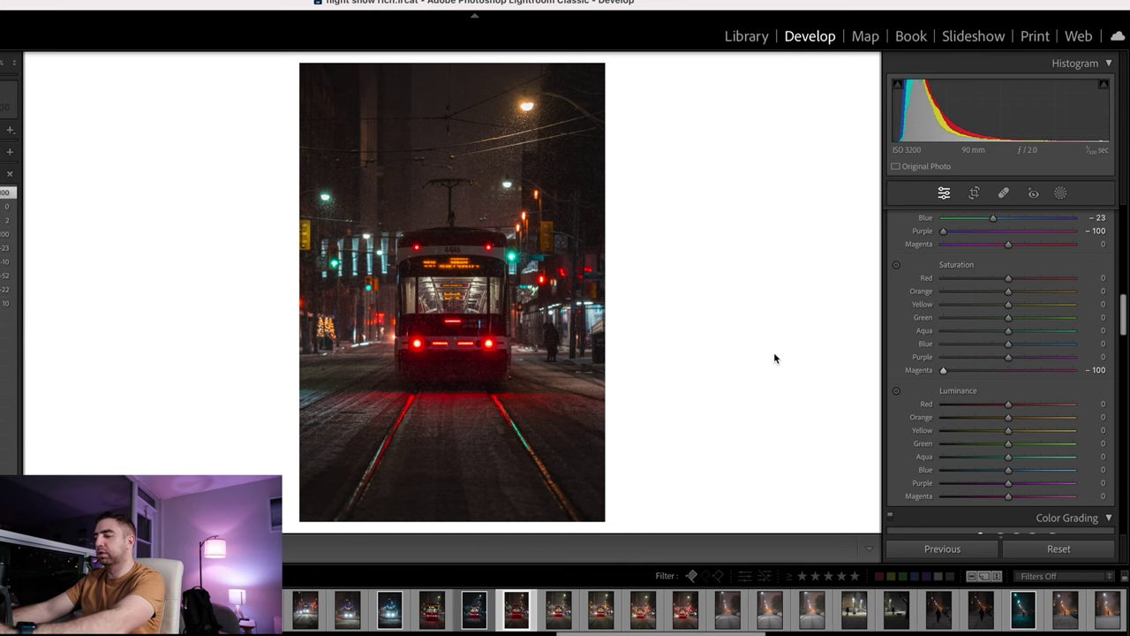
key(ctrl+equal)
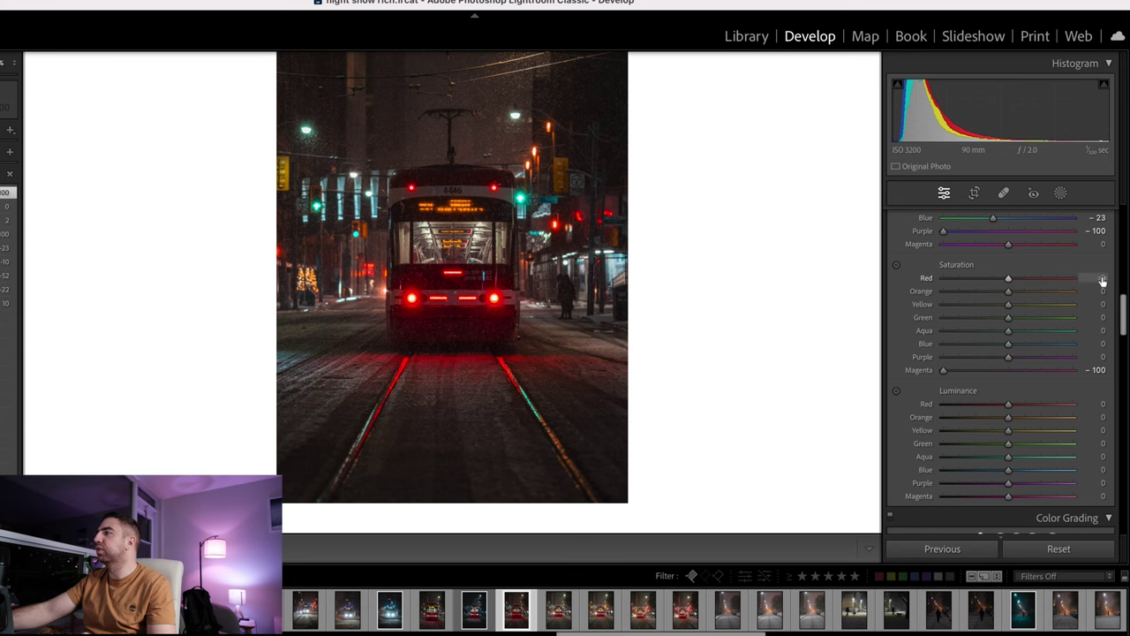
drag(1008, 277, 943, 318)
drag(1008, 330, 940, 361)
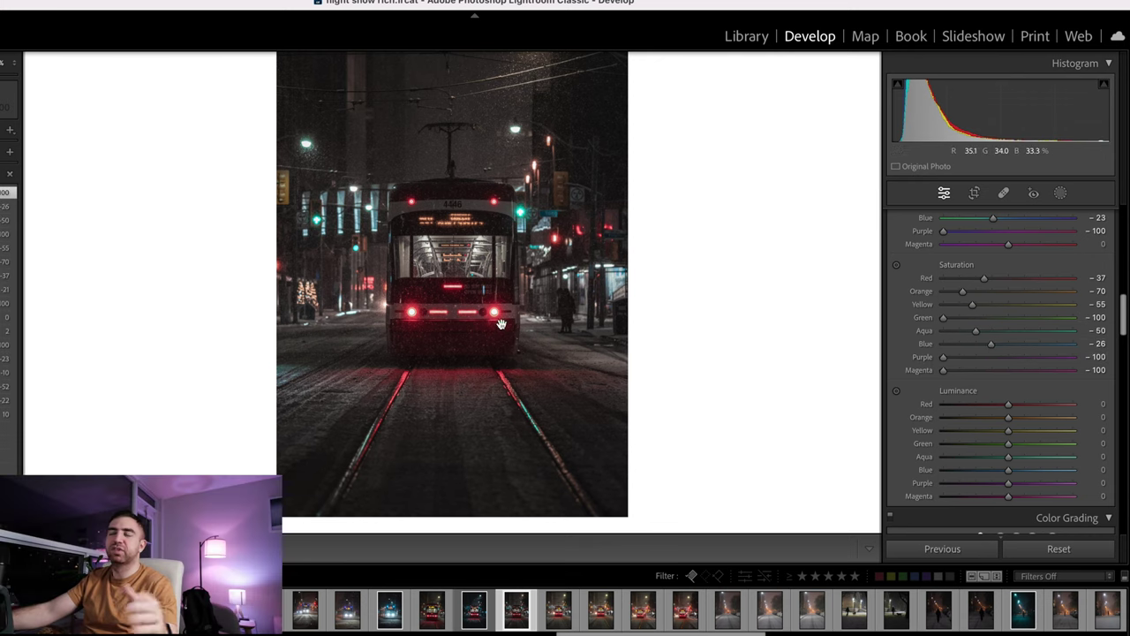
Step: Try tinting the Color Grading shadows with hue 36 and saturation 100, and undo the tint
scroll(494, 323, up, 2)
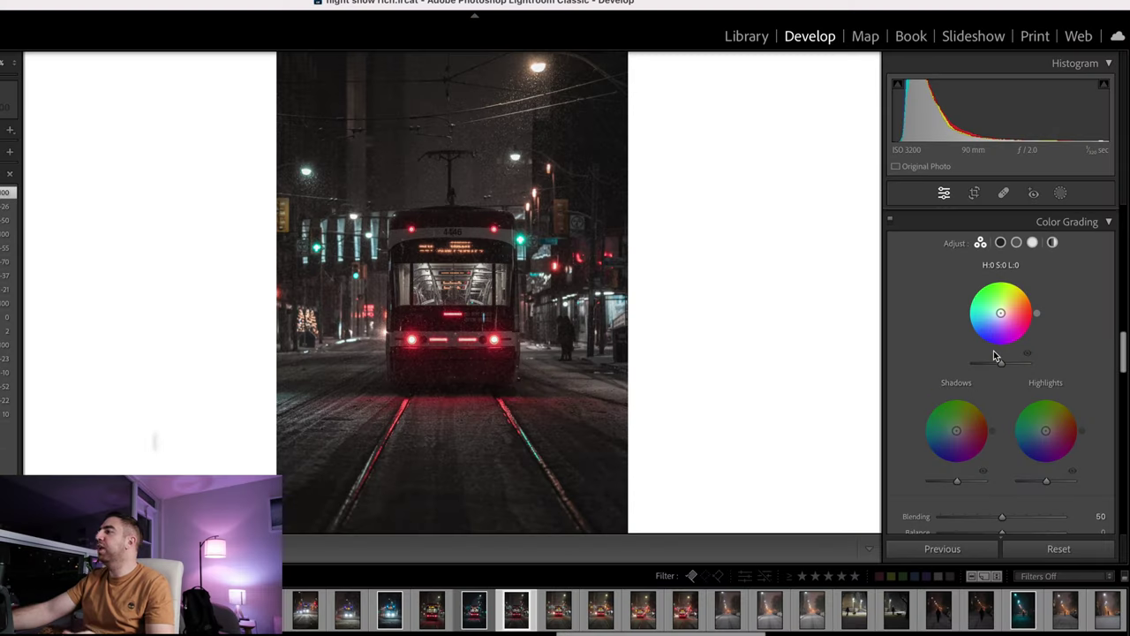
scroll(993, 350, down, 1)
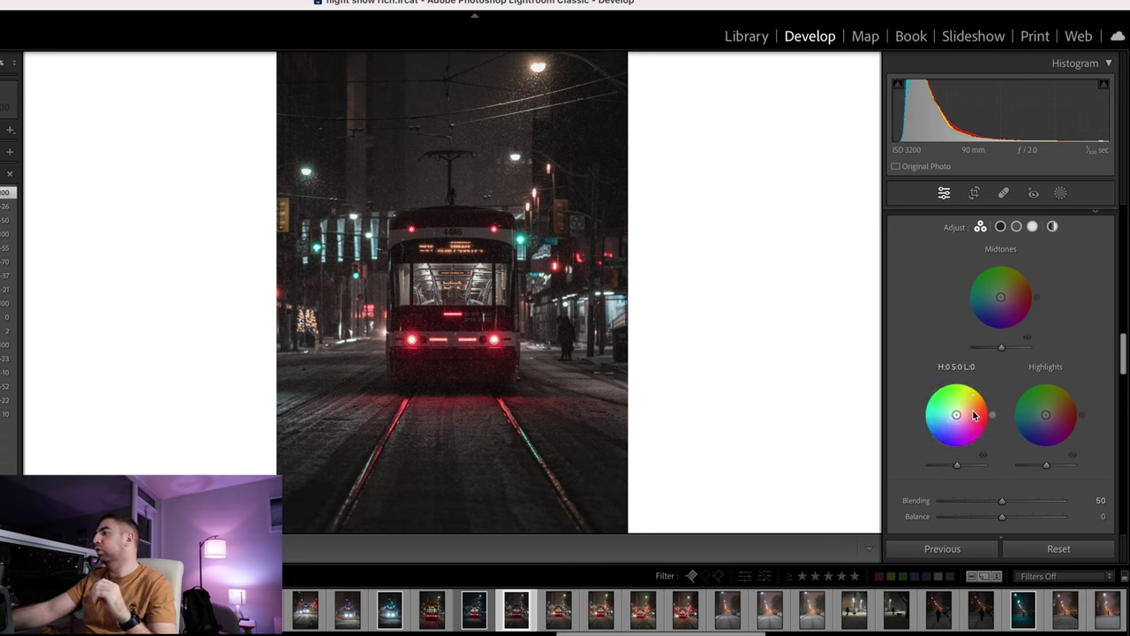
drag(995, 421, 924, 398)
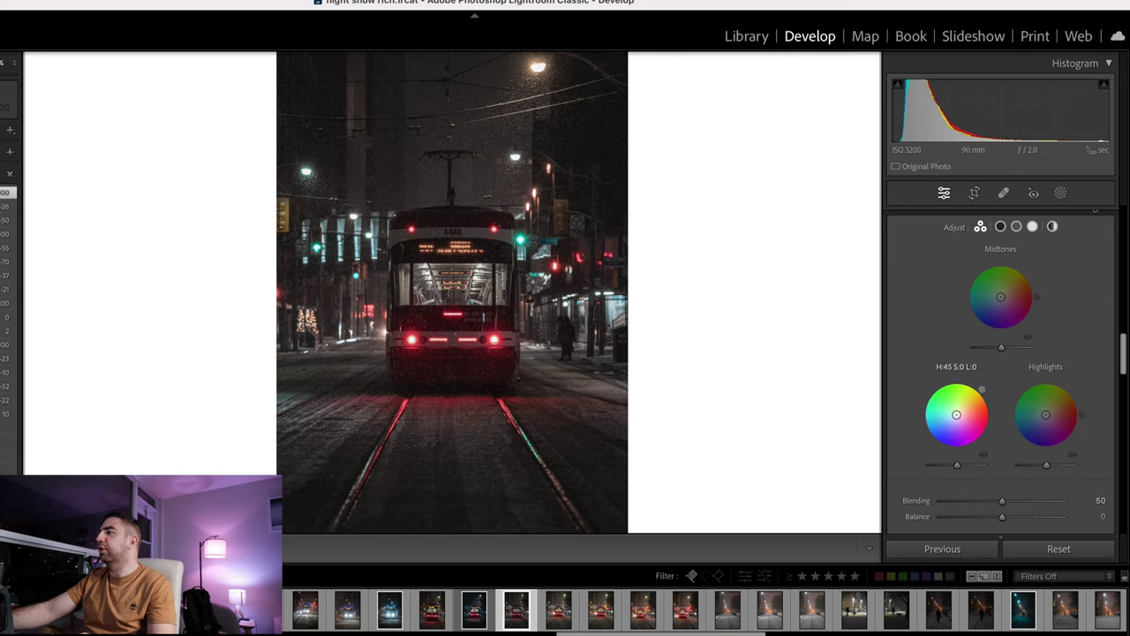
scroll(984, 394, down, 1)
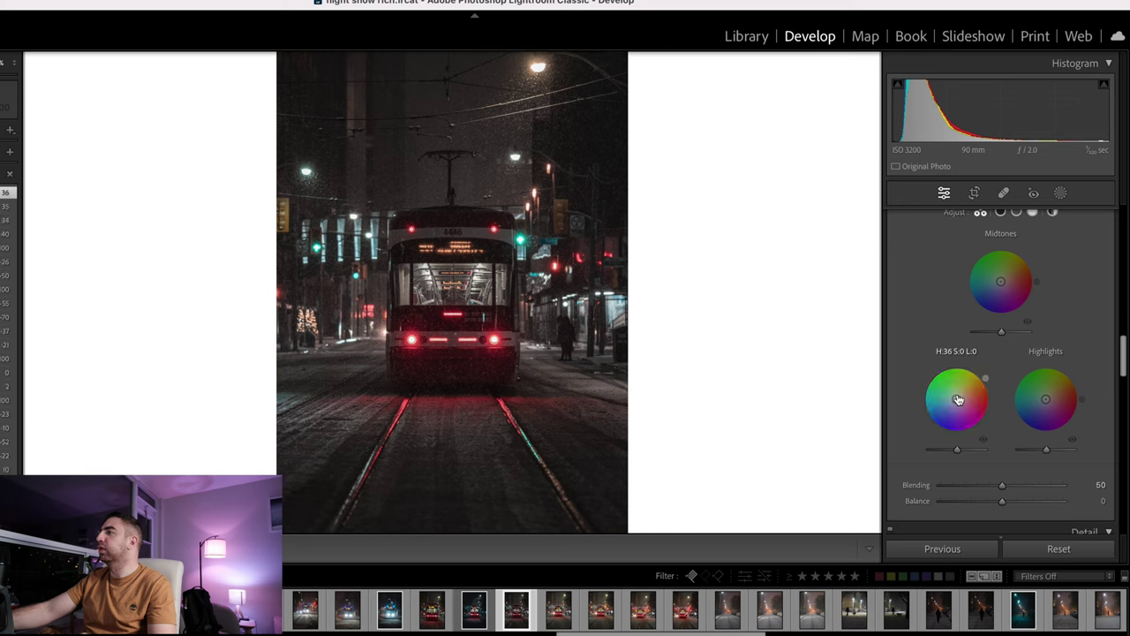
click(1000, 212)
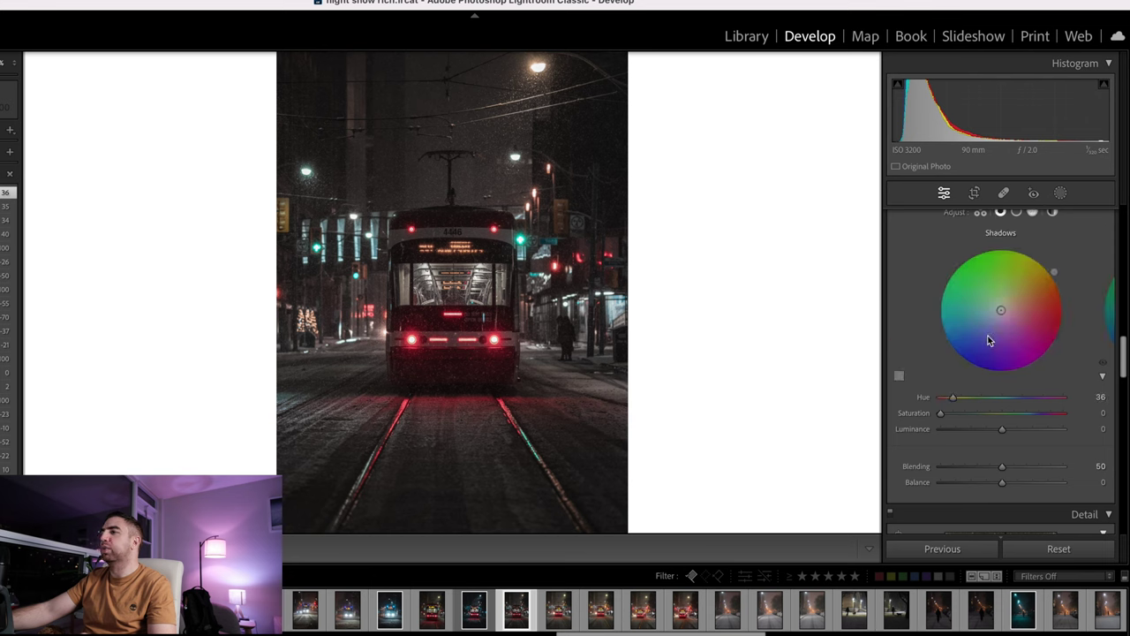
drag(942, 415, 1063, 412)
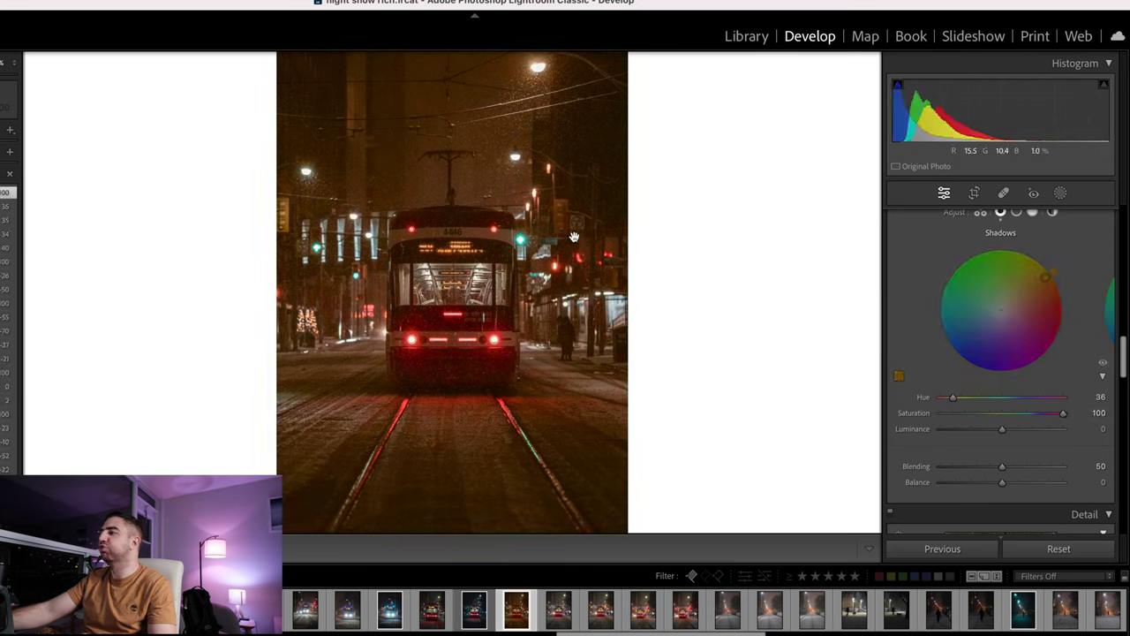
key(ctrl+z)
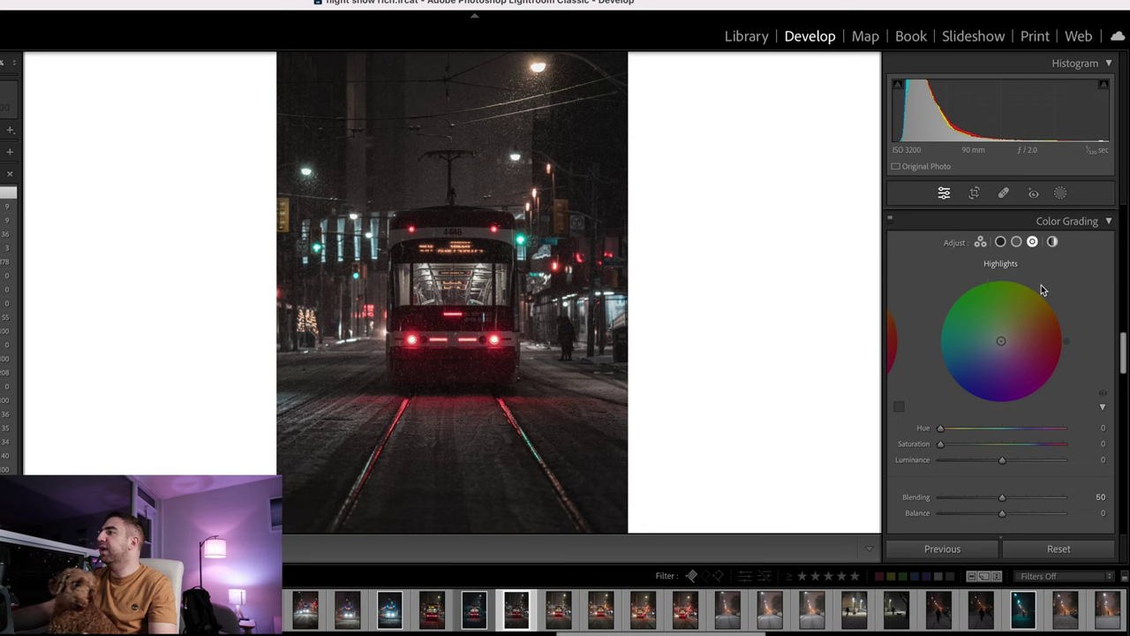
Step: Set the Color Grading shadows to hue 220 and saturation 14
click(999, 242)
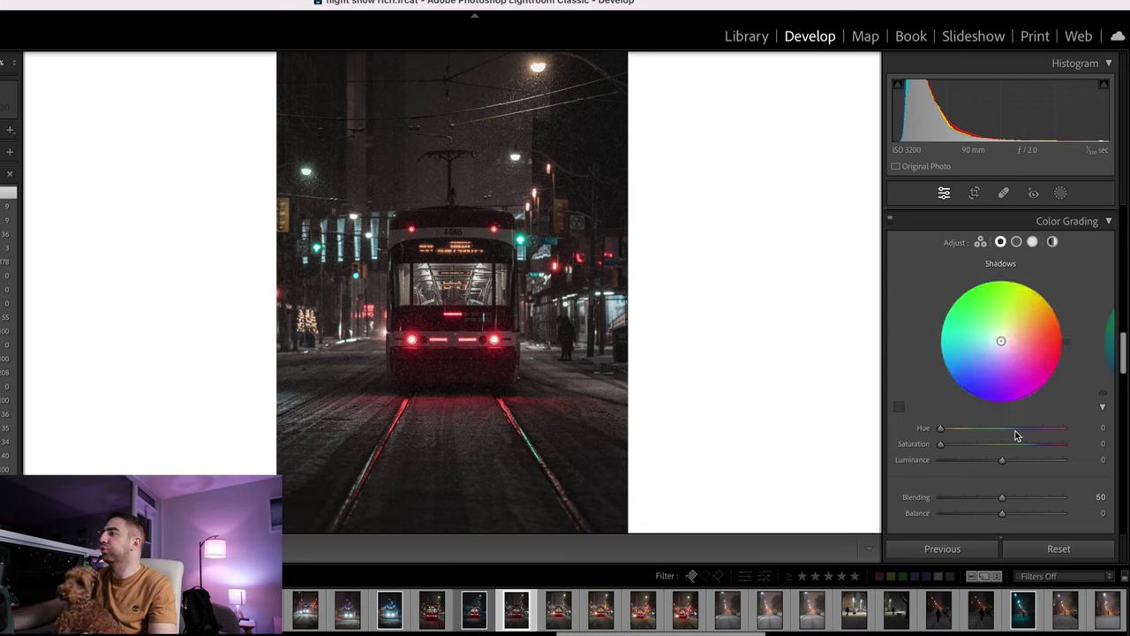
click(1103, 426)
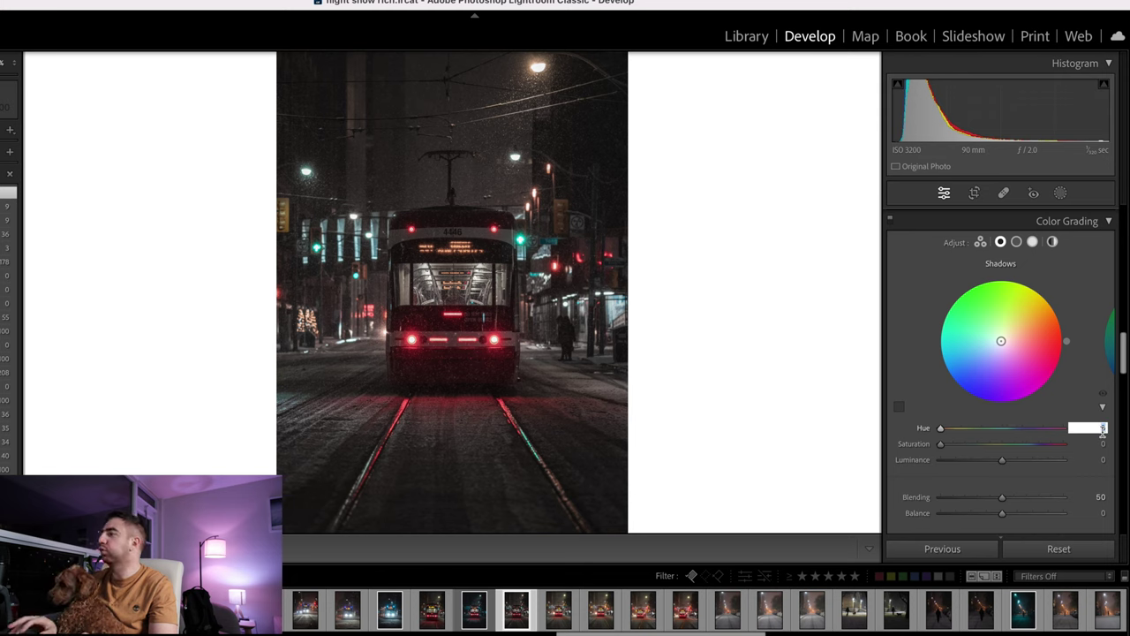
text(22)
key(Return)
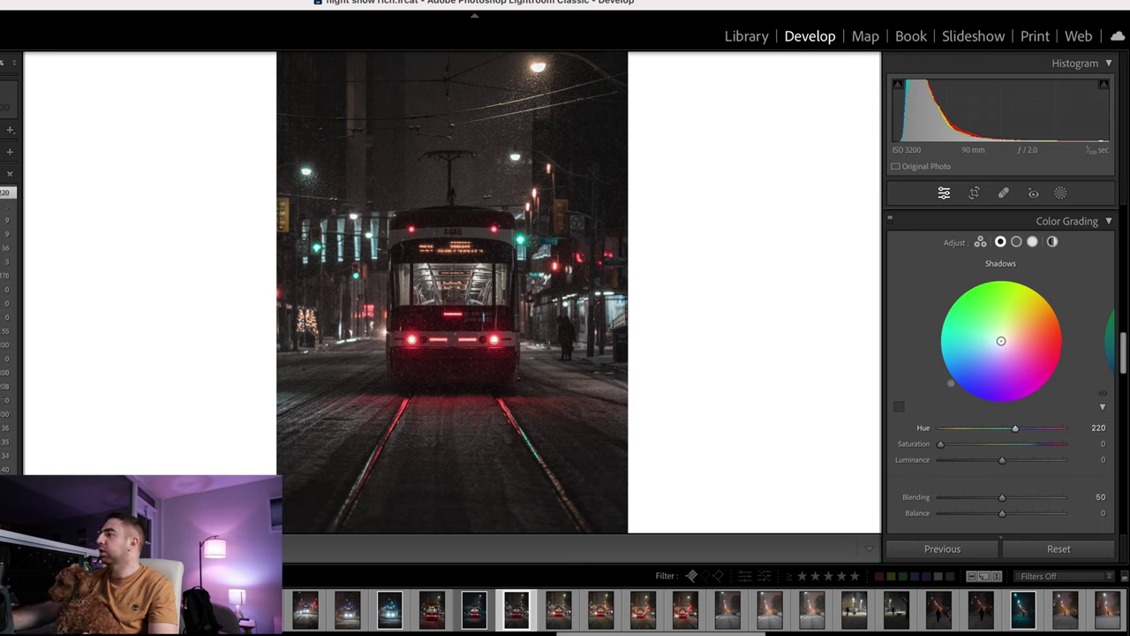
click(1103, 443)
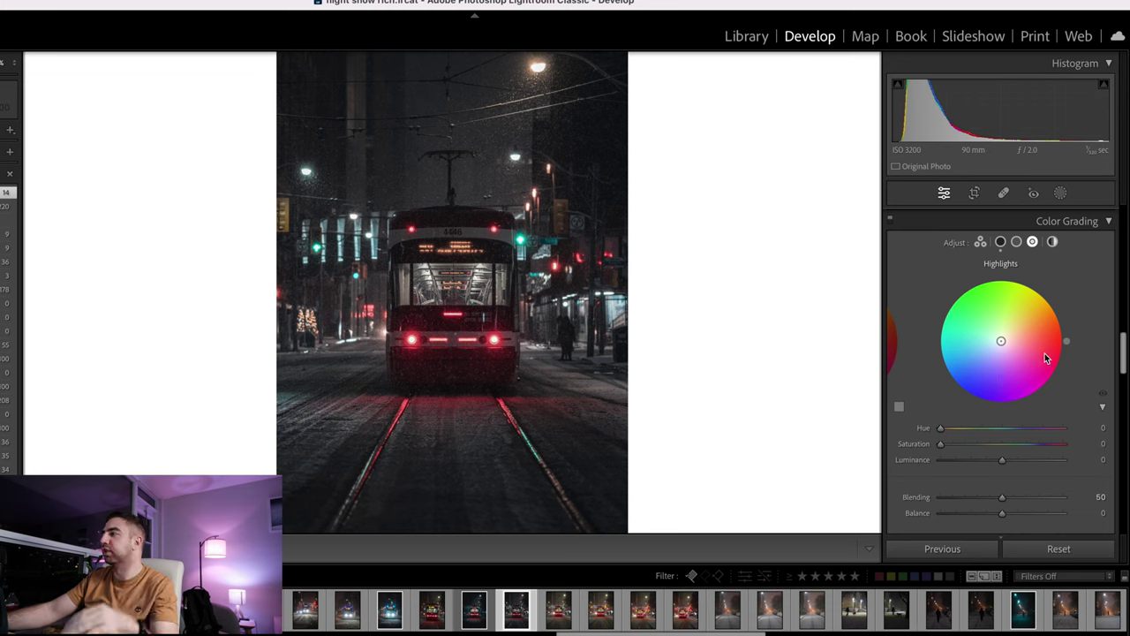
Step: Try a hue of 22 for the Color Grading highlights, and set it to 220 instead
click(1090, 427)
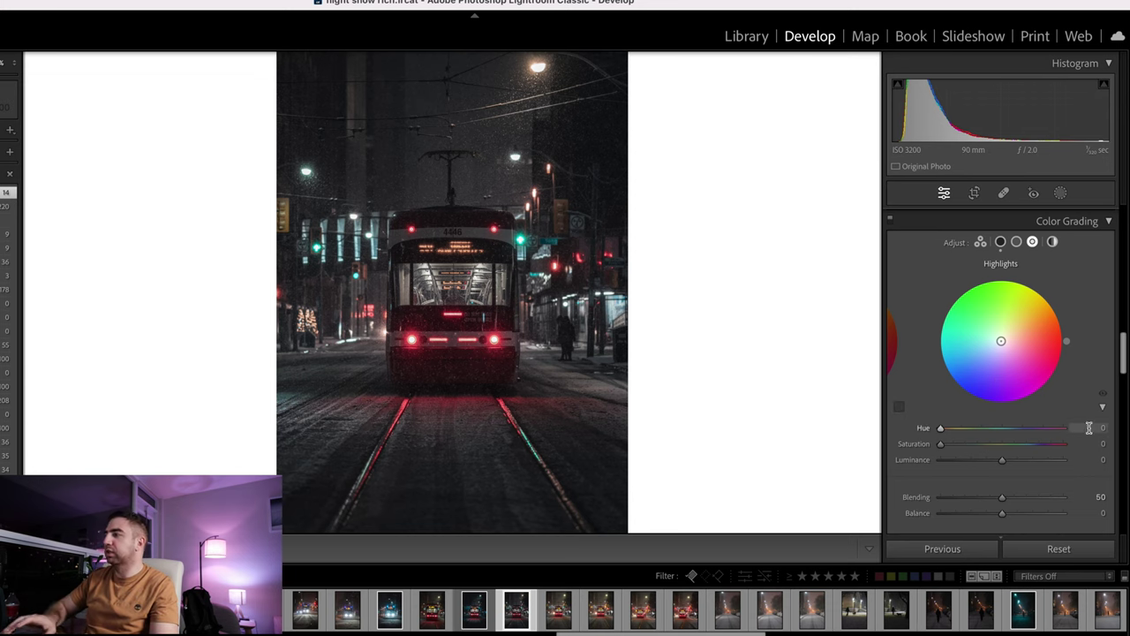
text(22)
click(1104, 444)
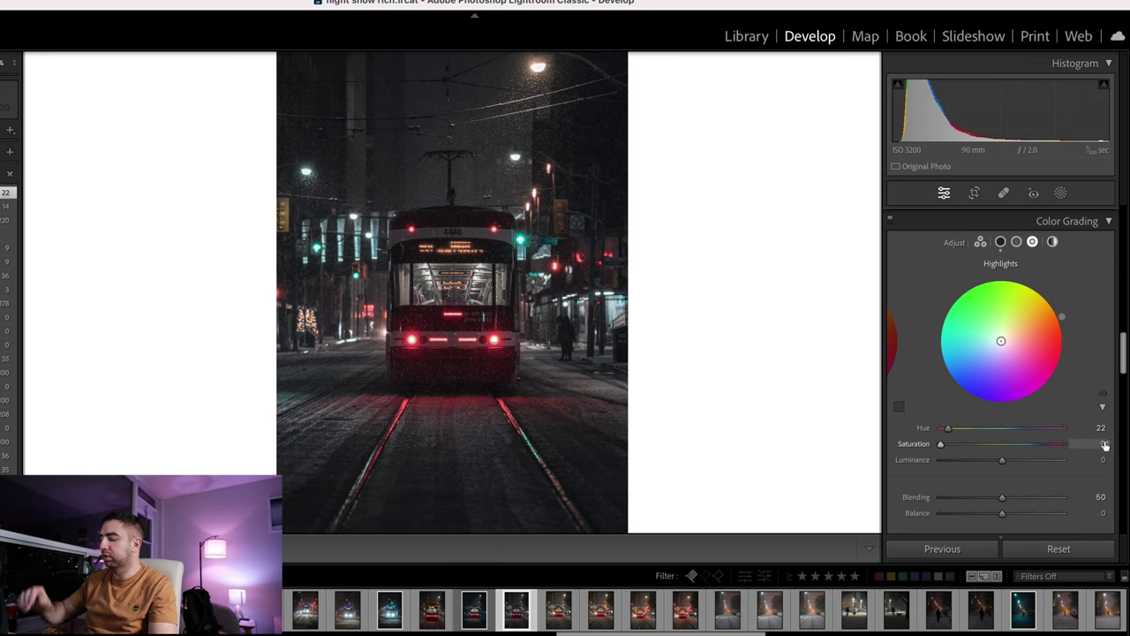
click(1101, 429)
text(220)
key(Return)
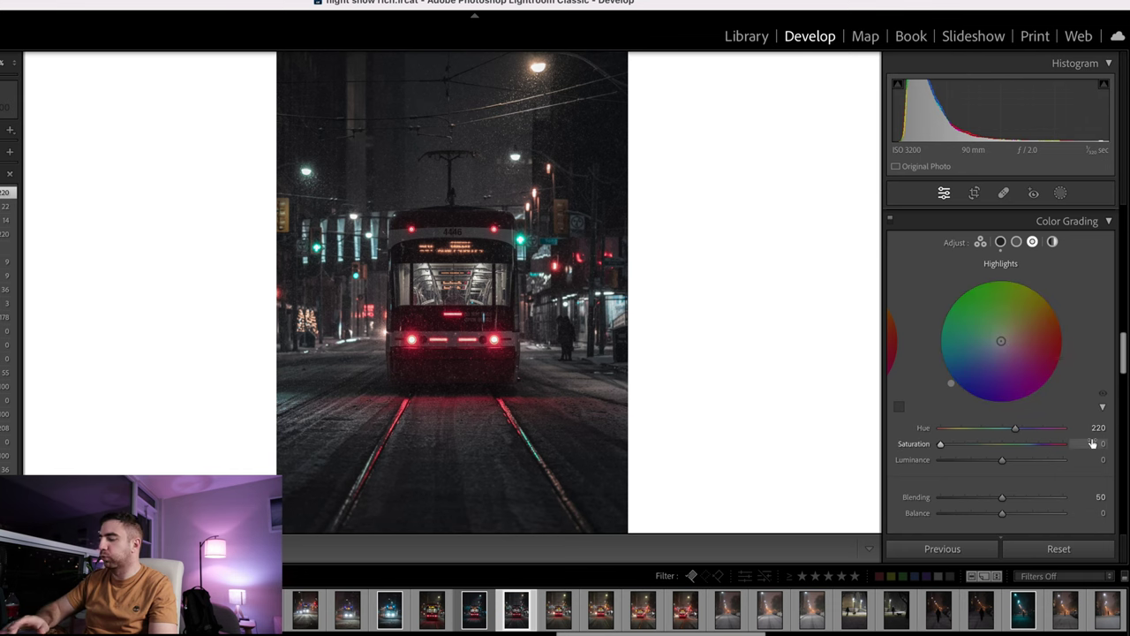
Step: Set the Color Grading highlights saturation to 14
click(1094, 443)
scroll(1040, 269, down, 10)
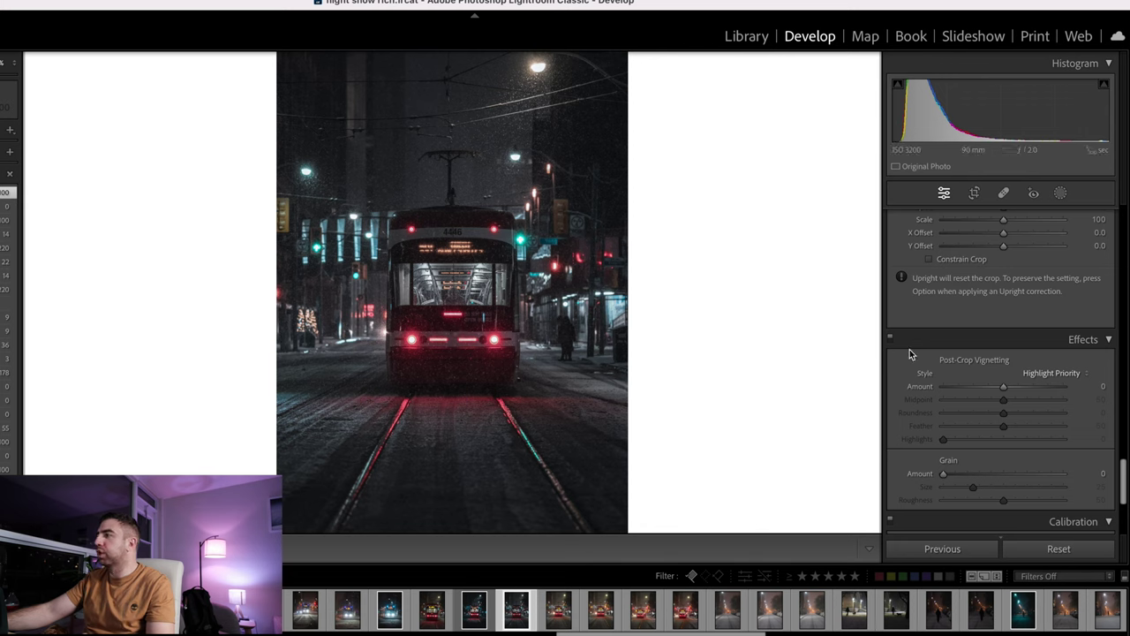
Step: Try a post-crop vignette with an amount of -20
click(1099, 388)
drag(1003, 388, 993, 394)
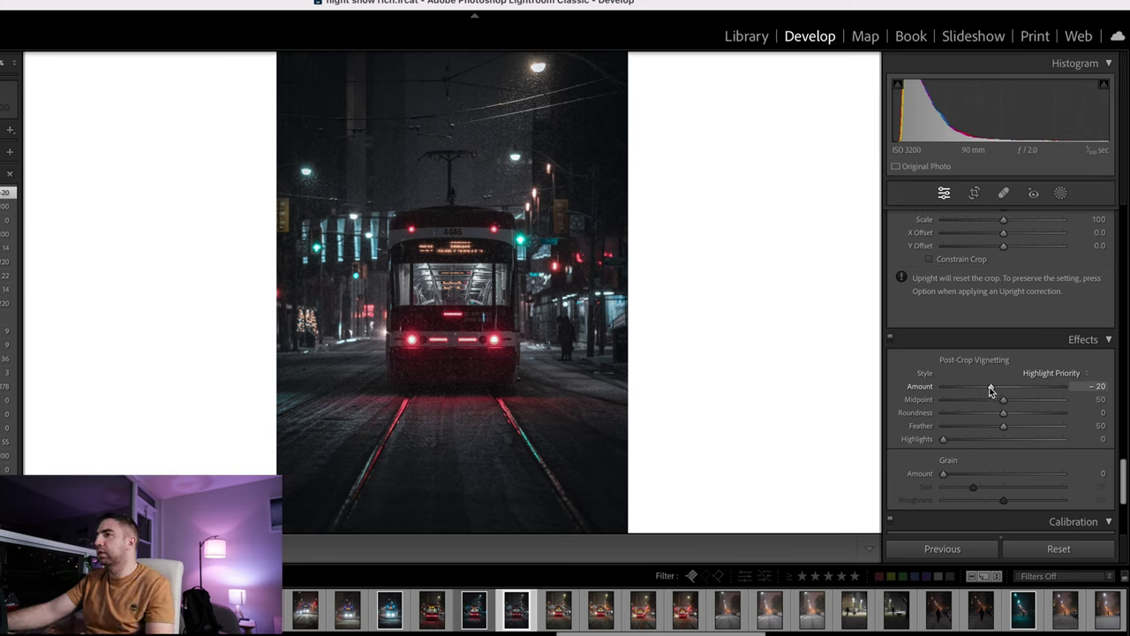
mouse_move(994, 390)
mouse_down()
mouse_move(1031, 389)
mouse_move(990, 394)
mouse_up()
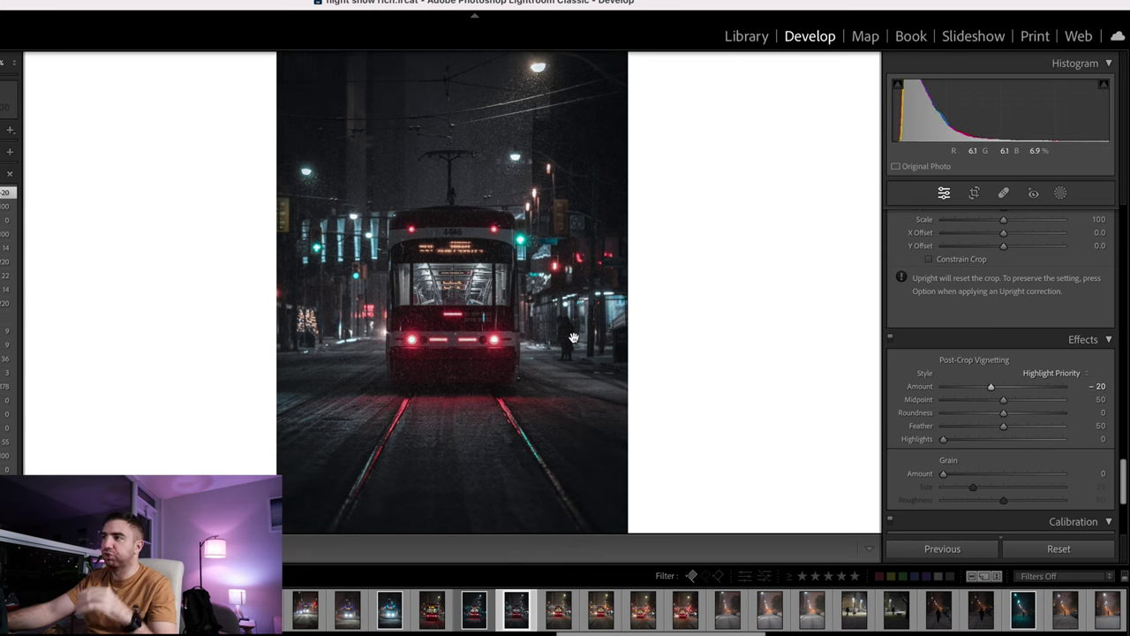
scroll(998, 397, up, 5)
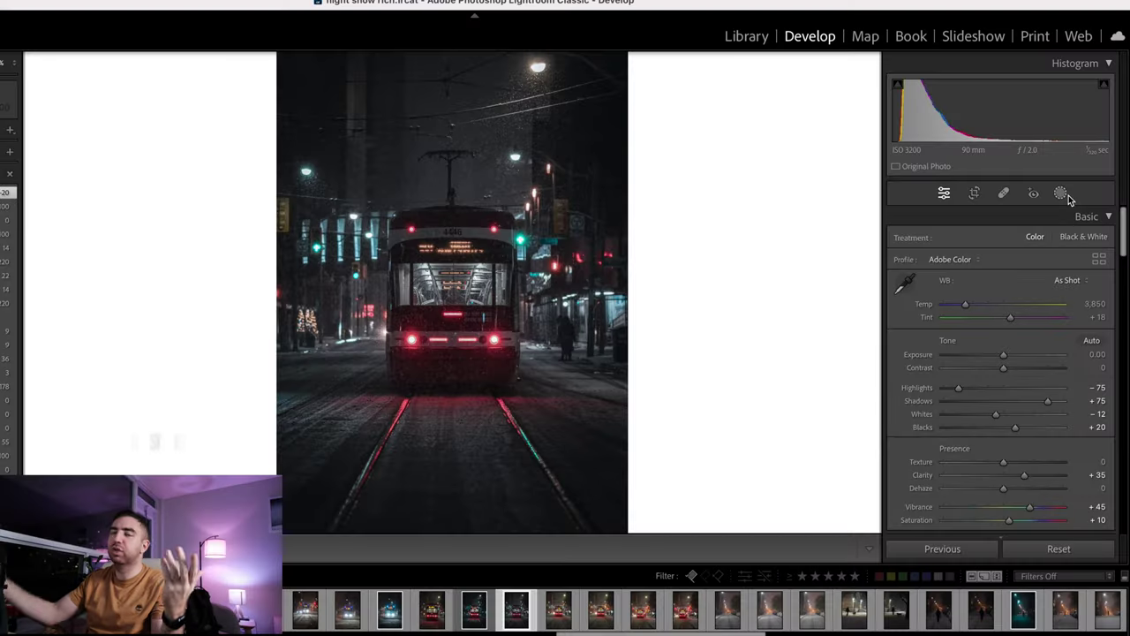
Step: Try an object-selection mask from the streetcar's roof area, and undo it together with the vignette
click(1061, 193)
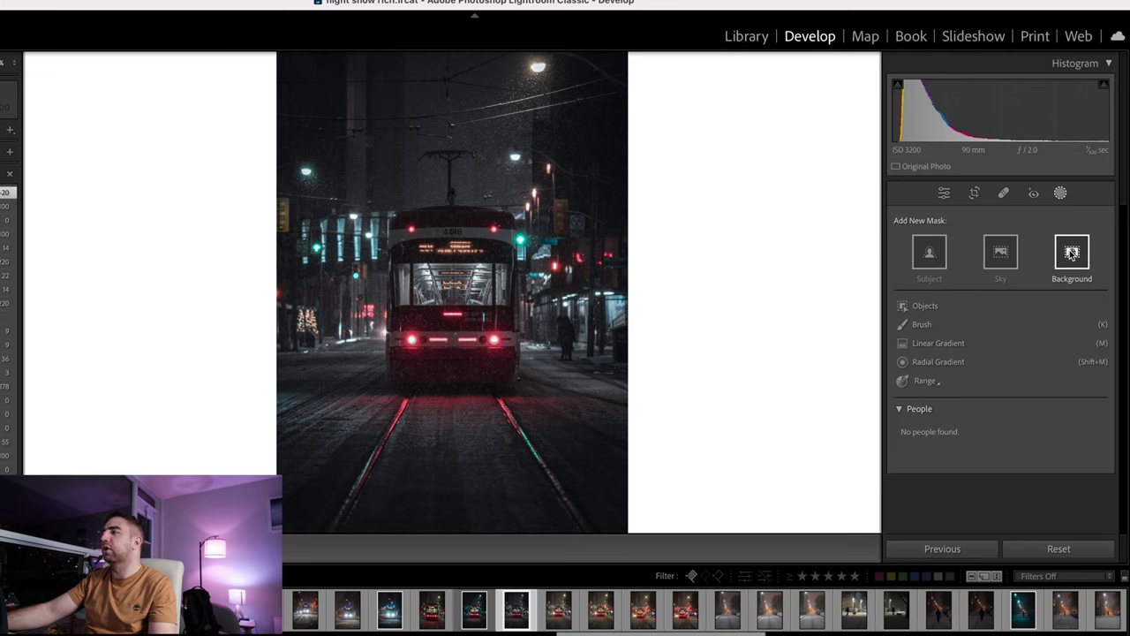
click(925, 307)
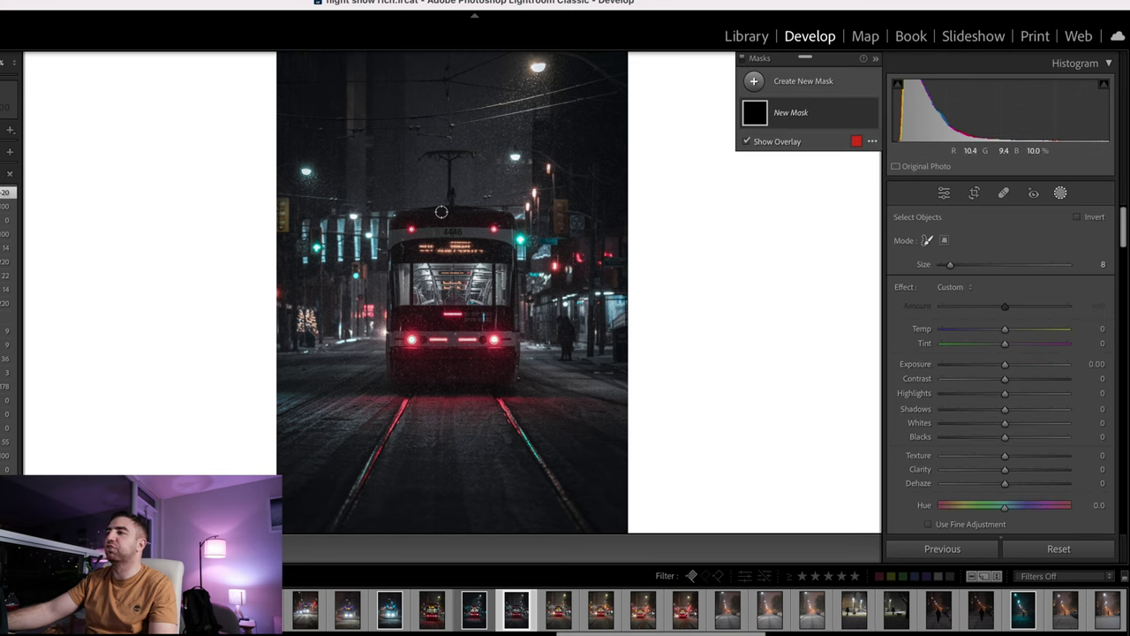
mouse_move(474, 227)
mouse_down()
mouse_move(391, 214)
mouse_move(392, 345)
mouse_move(401, 372)
mouse_move(516, 391)
mouse_move(515, 220)
mouse_move(455, 210)
mouse_up()
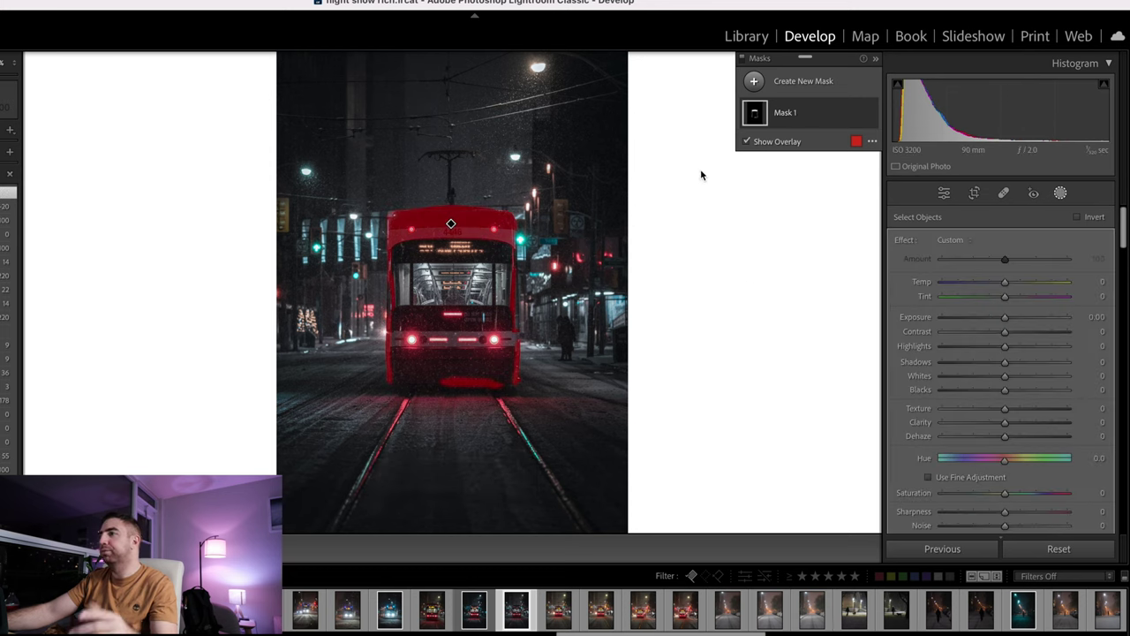
key(ctrl+z)
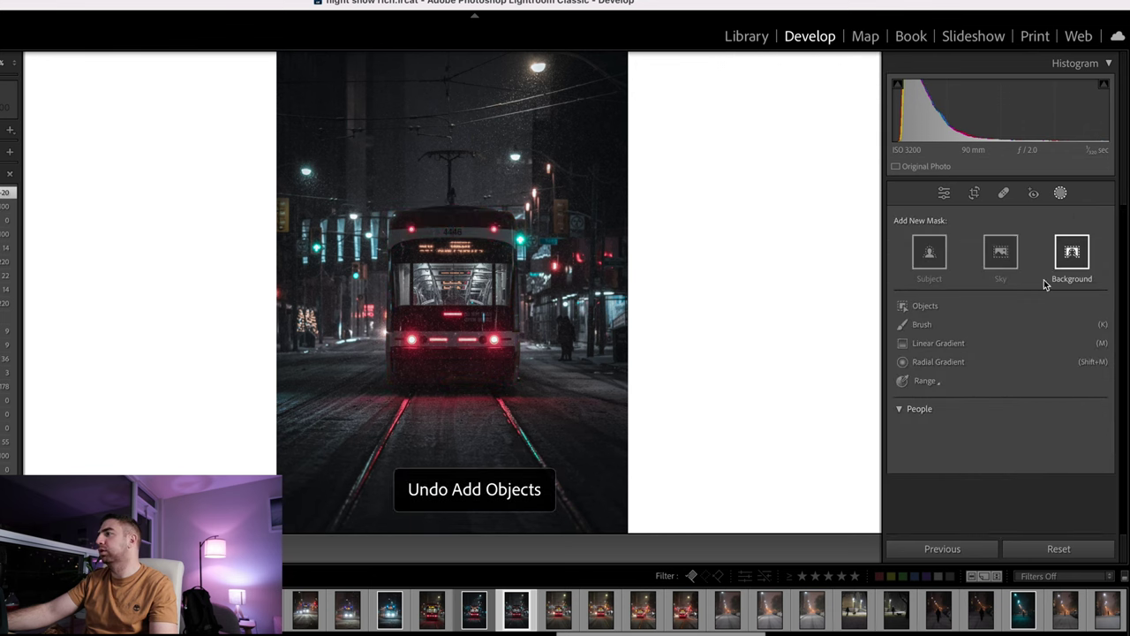
click(921, 324)
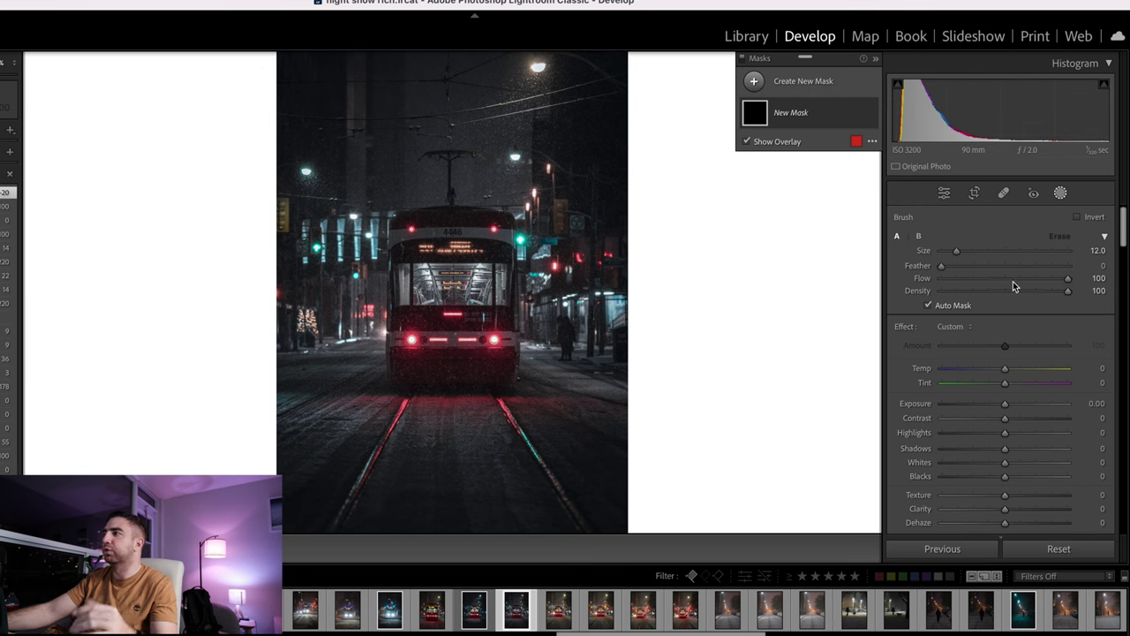
key(Escape)
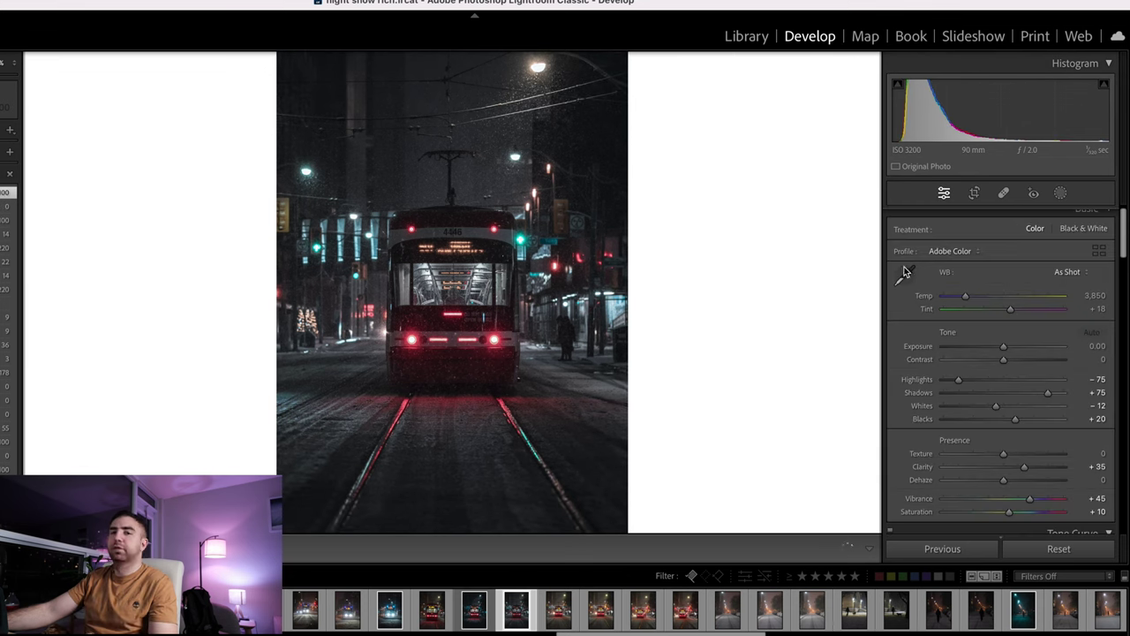
Step: Create an Objects mask covering the whole streetcar with an enlarged selection brush
click(1059, 193)
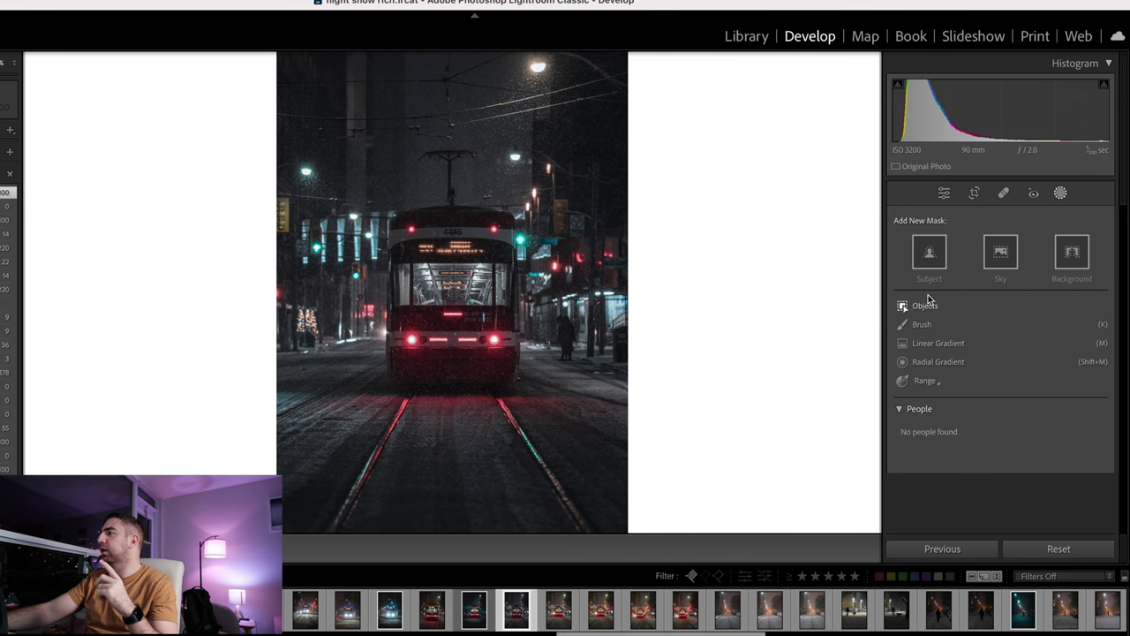
click(925, 309)
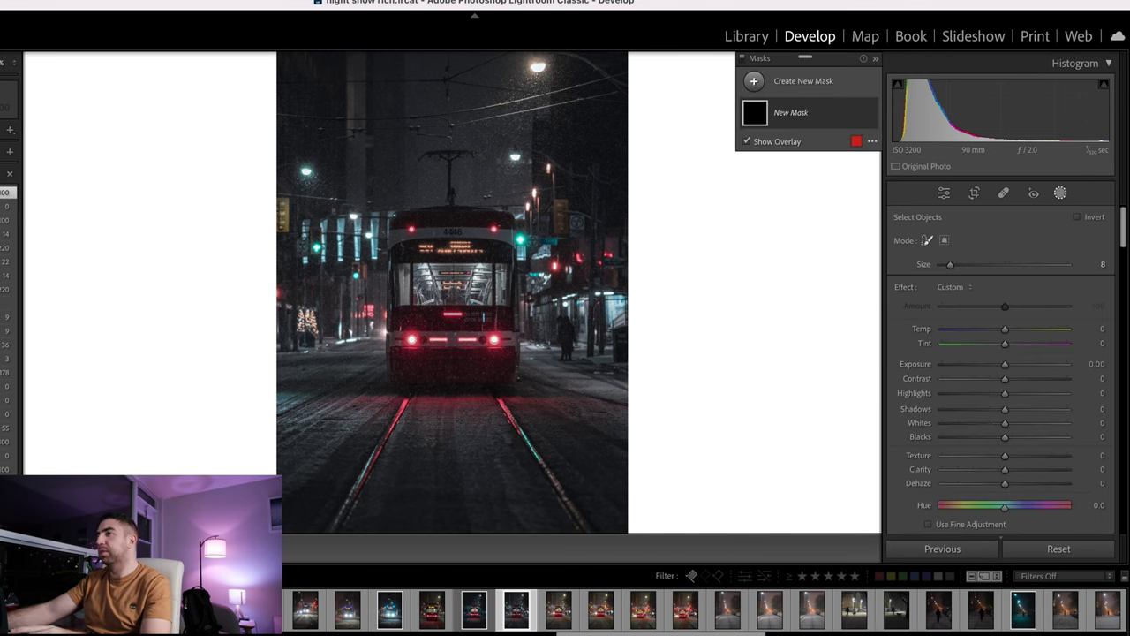
scroll(380, 309, up, 5)
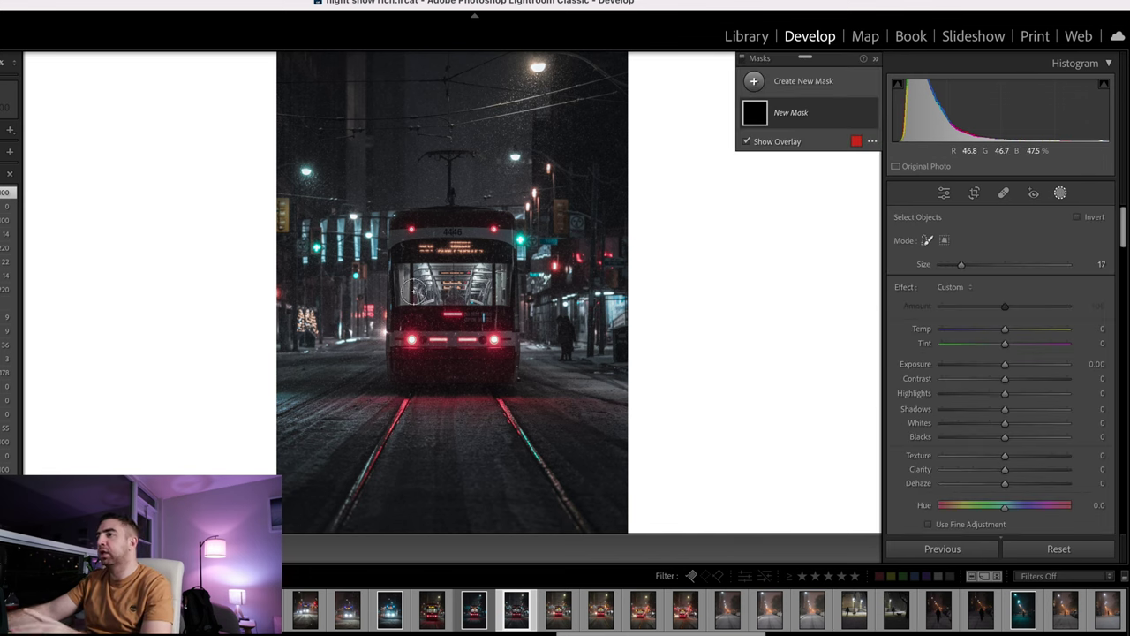
scroll(415, 247, up, 1)
mouse_move(405, 228)
mouse_down()
mouse_move(406, 365)
mouse_move(494, 367)
mouse_move(497, 231)
mouse_move(415, 232)
mouse_move(485, 271)
mouse_move(426, 280)
mouse_move(465, 328)
mouse_move(453, 299)
mouse_move(427, 321)
mouse_move(459, 340)
mouse_move(445, 340)
mouse_move(436, 315)
mouse_move(459, 249)
mouse_up()
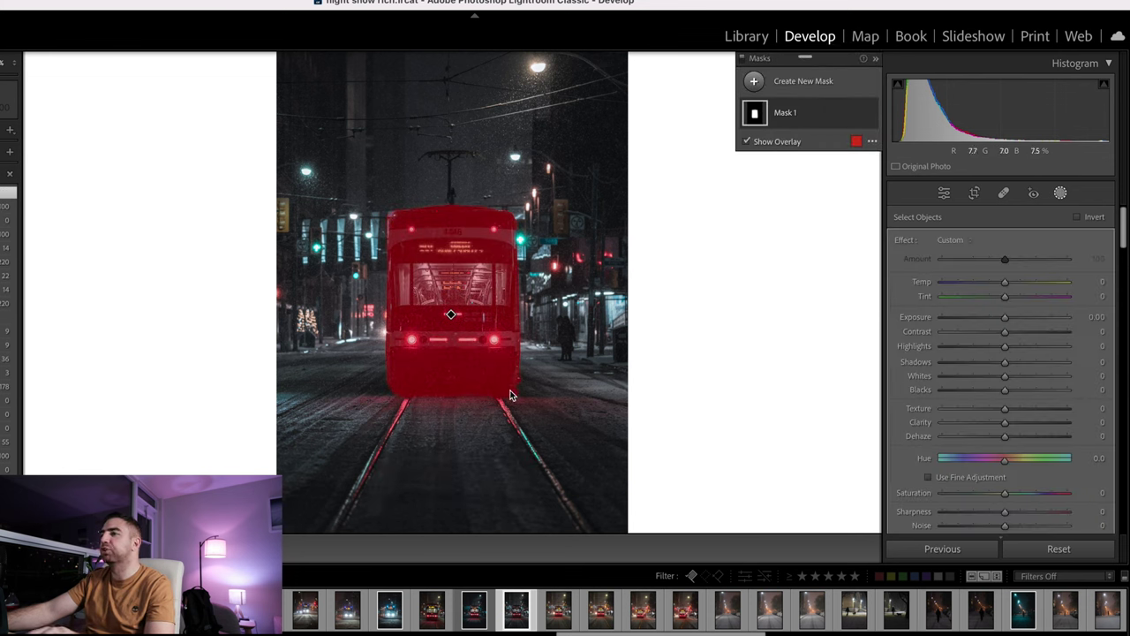
key(m)
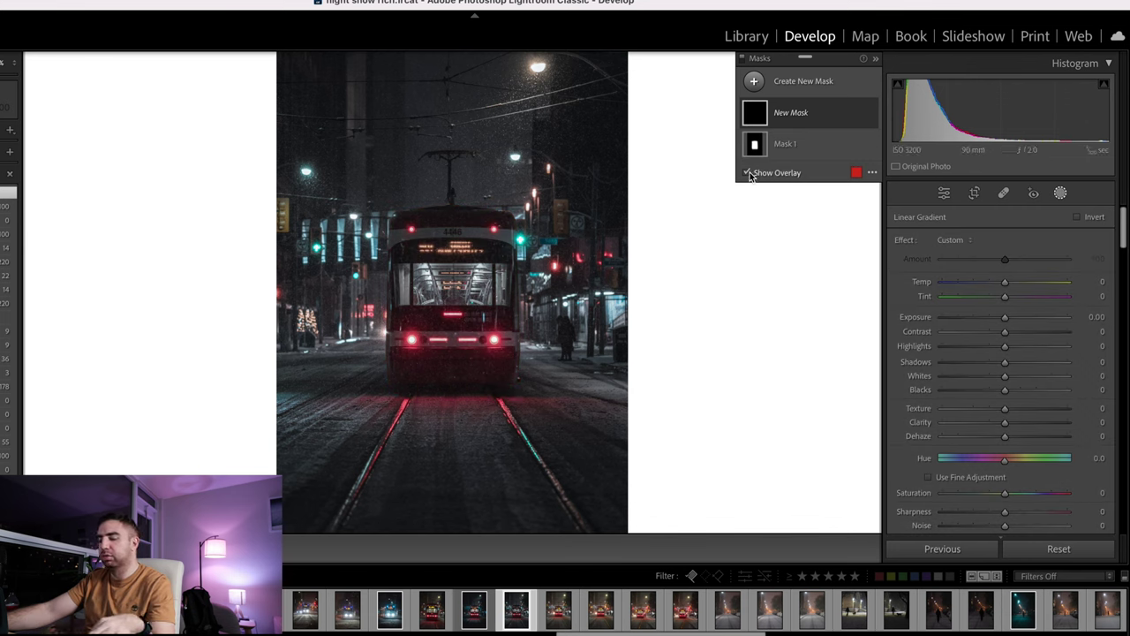
key(super+z)
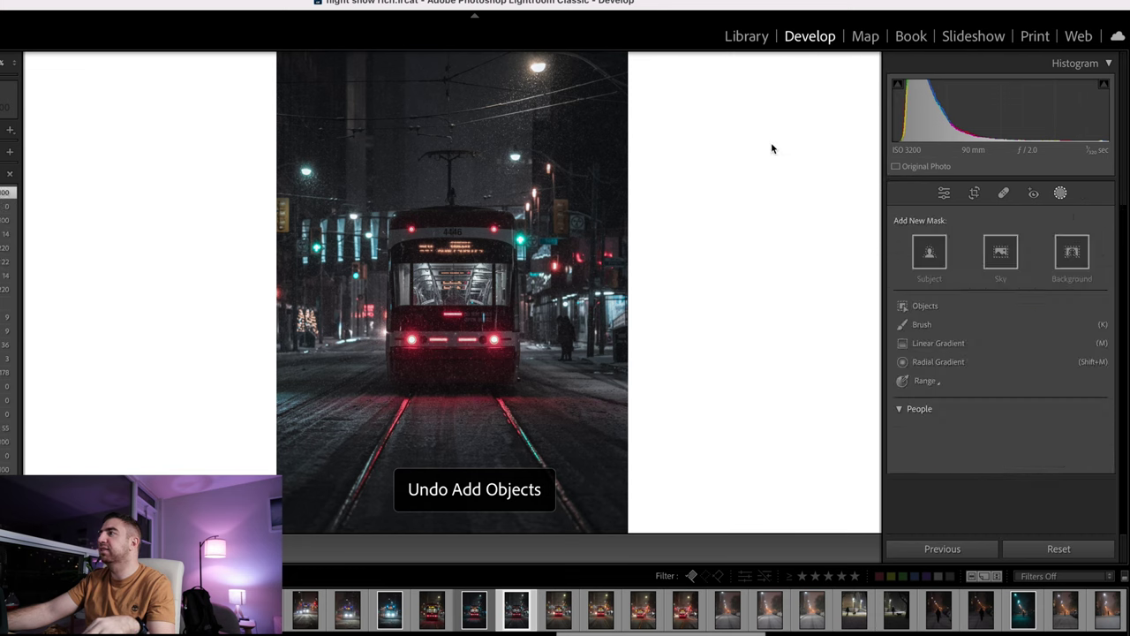
key(super+shift+z)
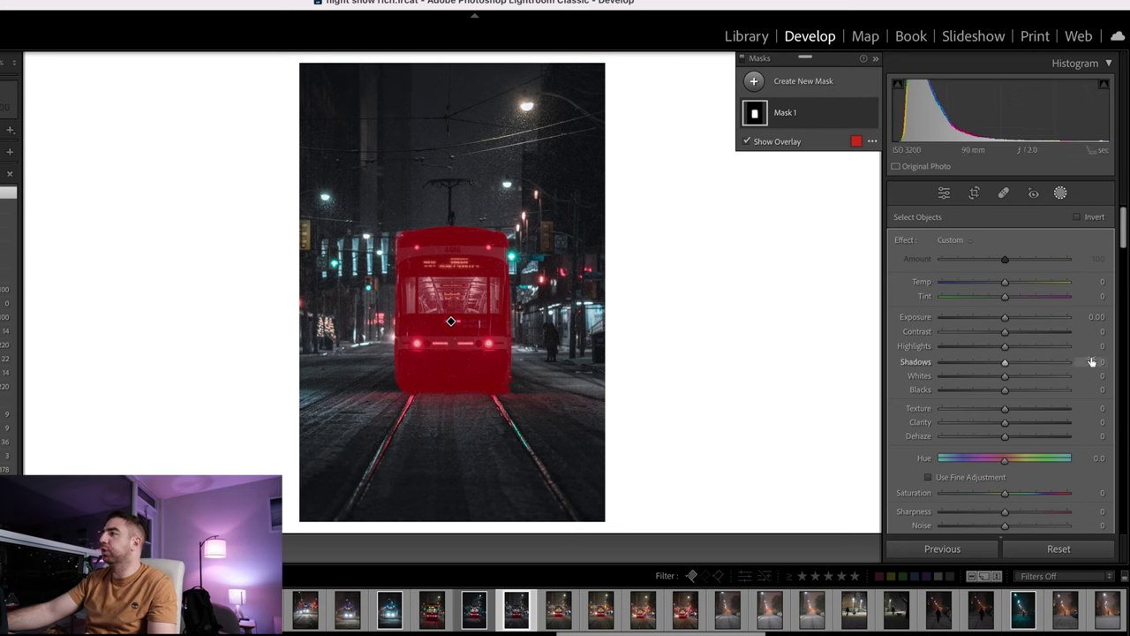
Step: Set the streetcar mask's shadows to 30, clarity to 62, sharpness to 11 and saturation to 5
drag(1009, 369, 1027, 364)
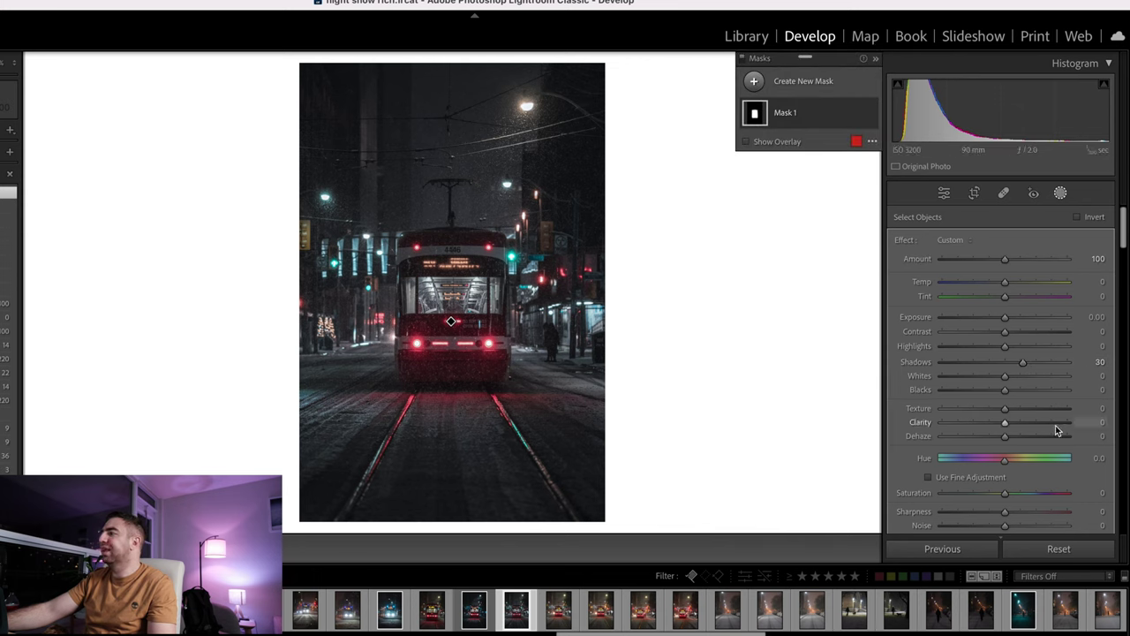
drag(1004, 423, 1042, 424)
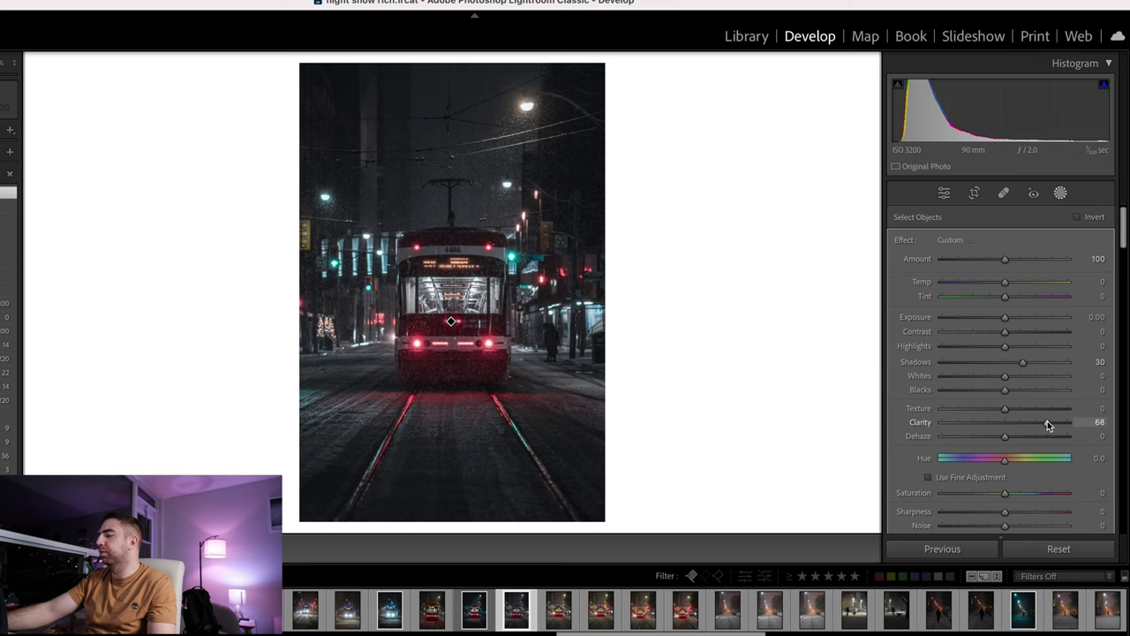
drag(1046, 425, 1043, 424)
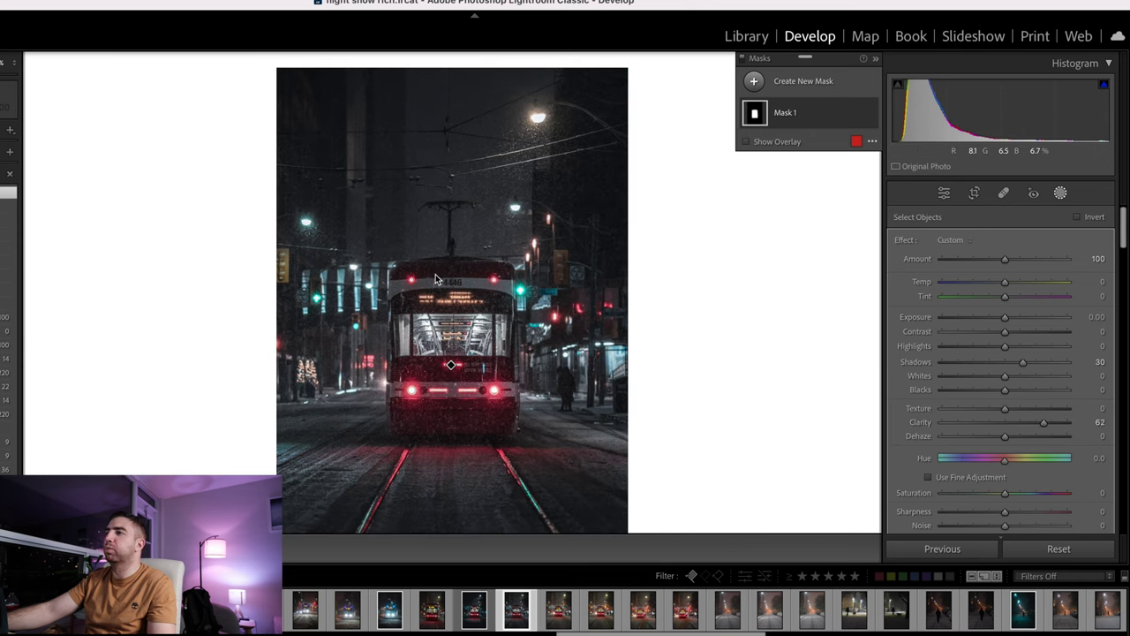
key(backslash)
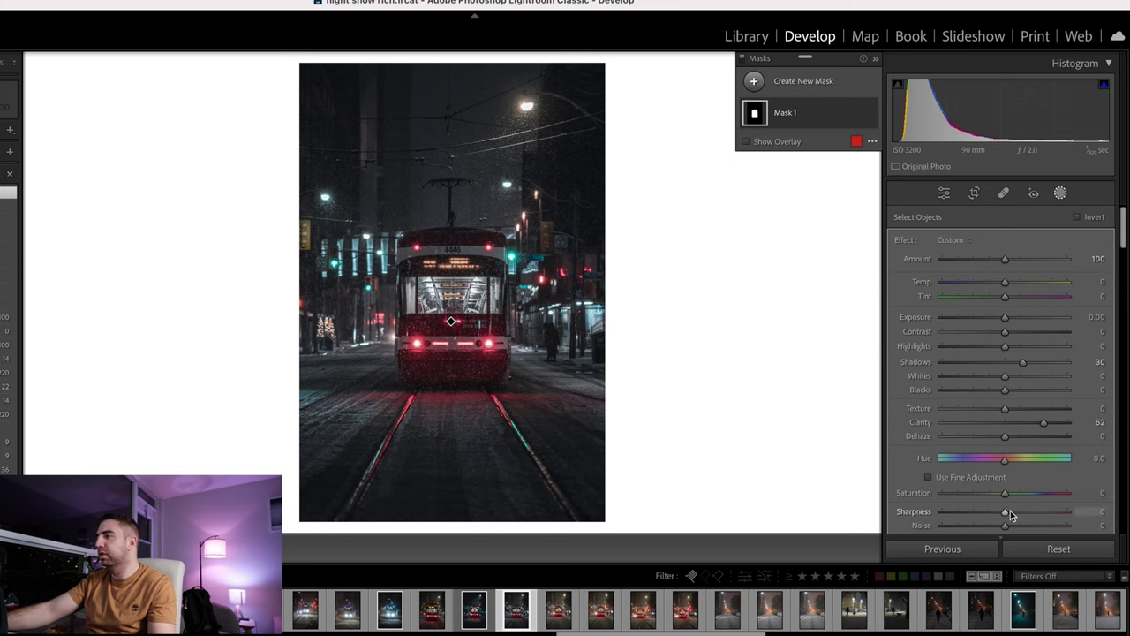
drag(1011, 516, 1016, 517)
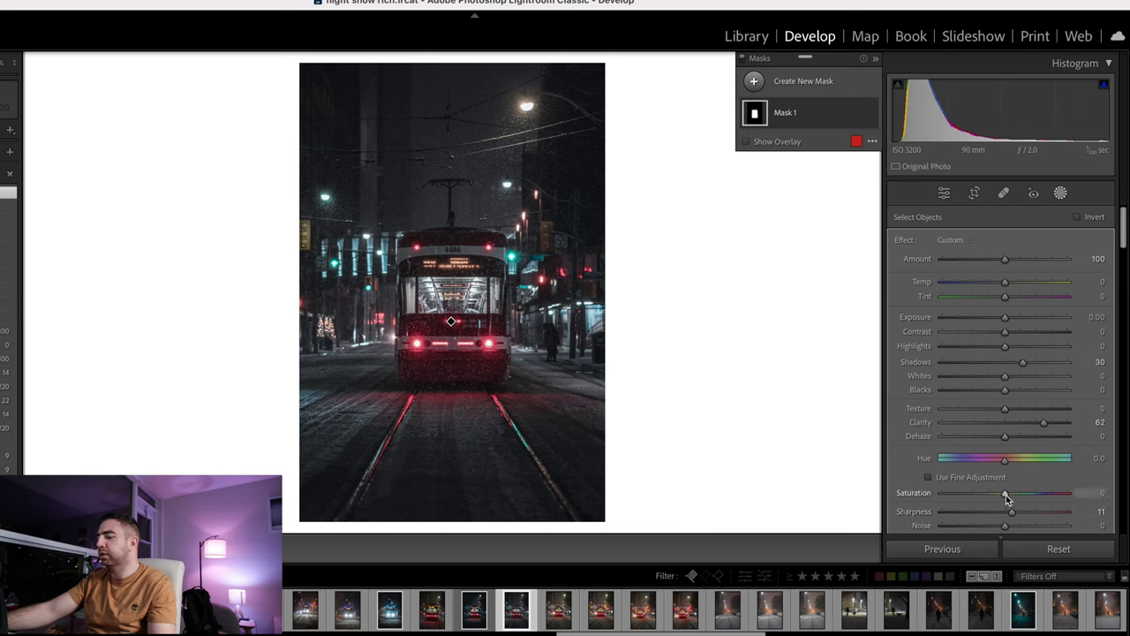
click(1006, 500)
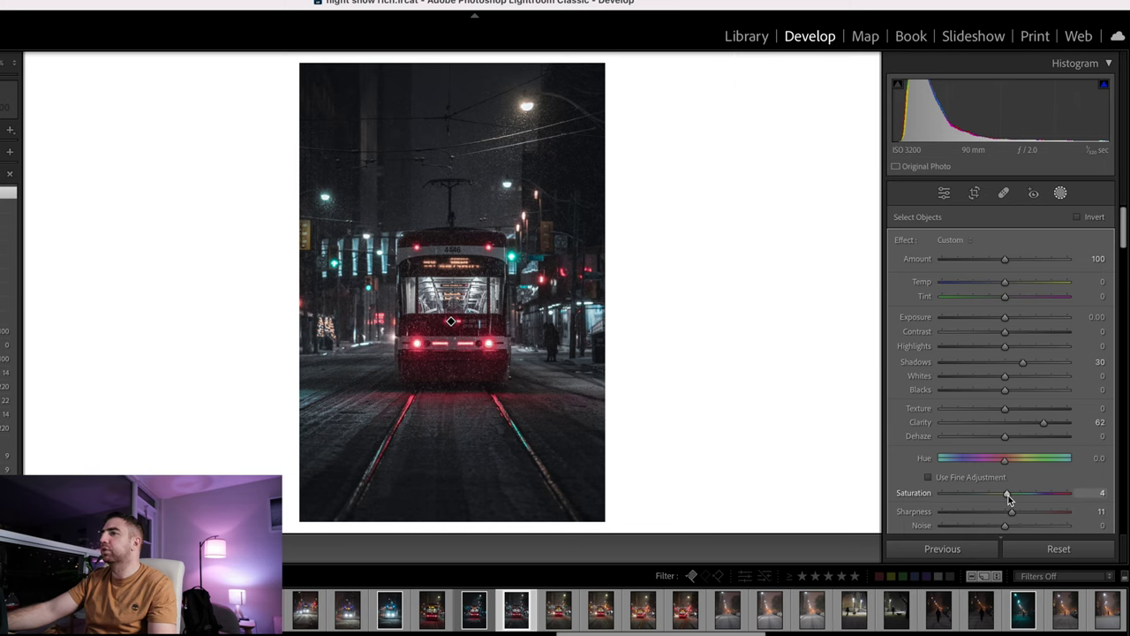
click(765, 365)
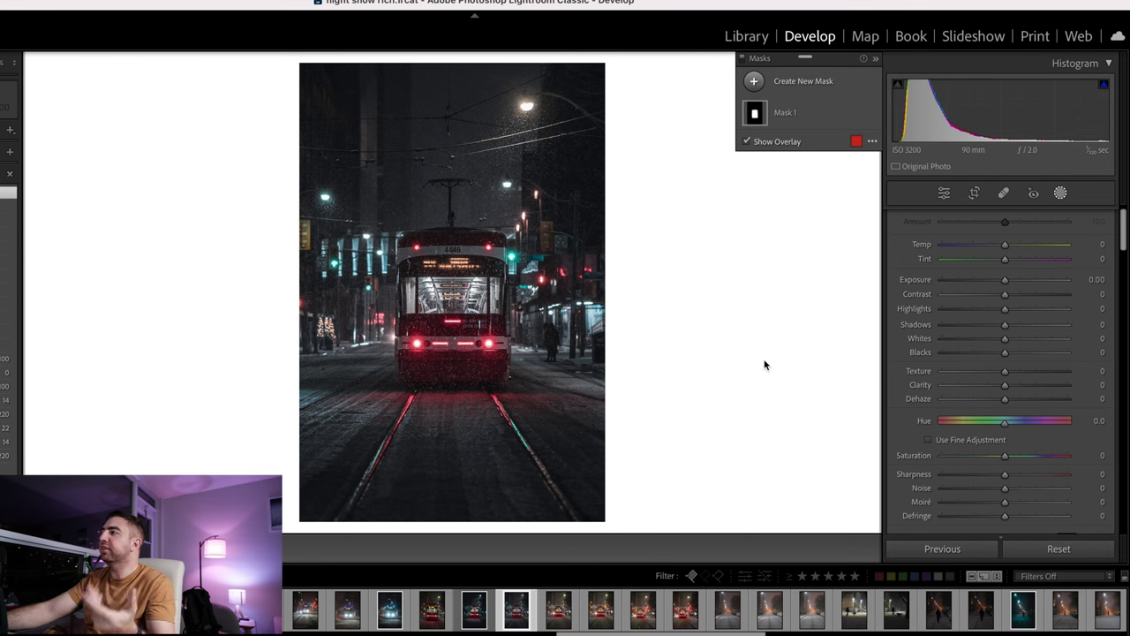
scroll(892, 264, up, 1)
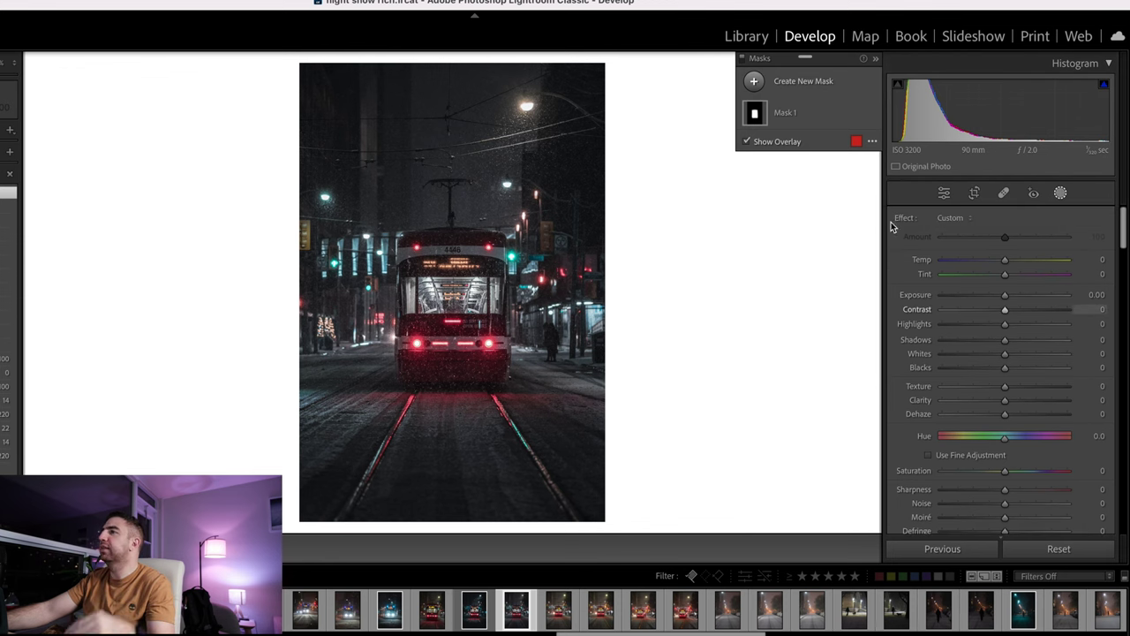
Step: Duplicate and invert the streetcar mask so the copy covers the surroundings
click(790, 119)
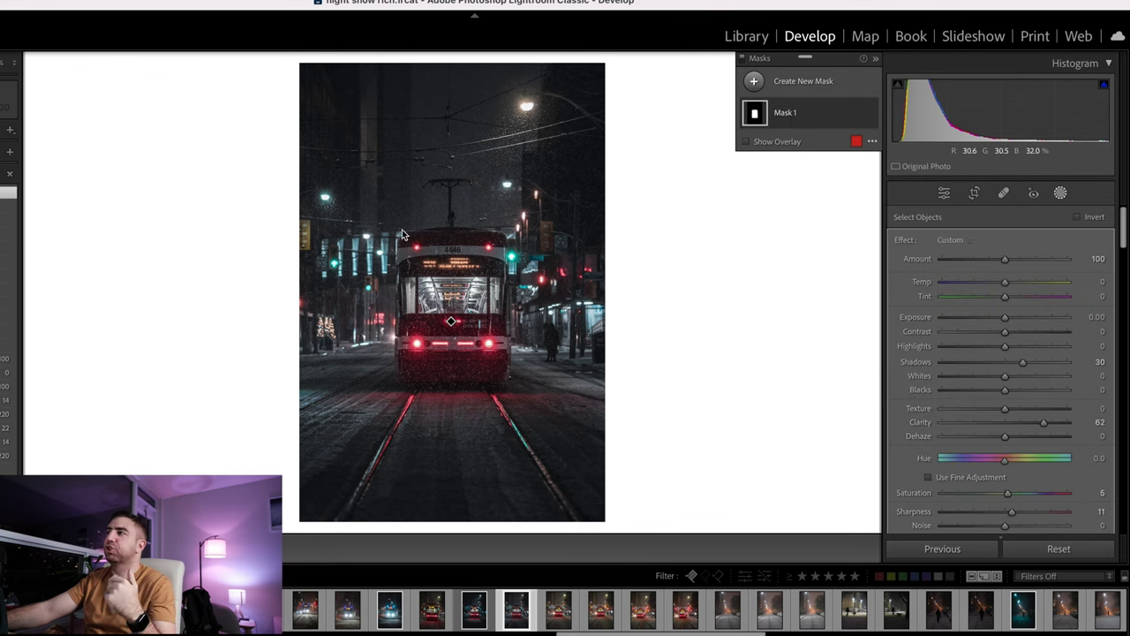
right_click(807, 116)
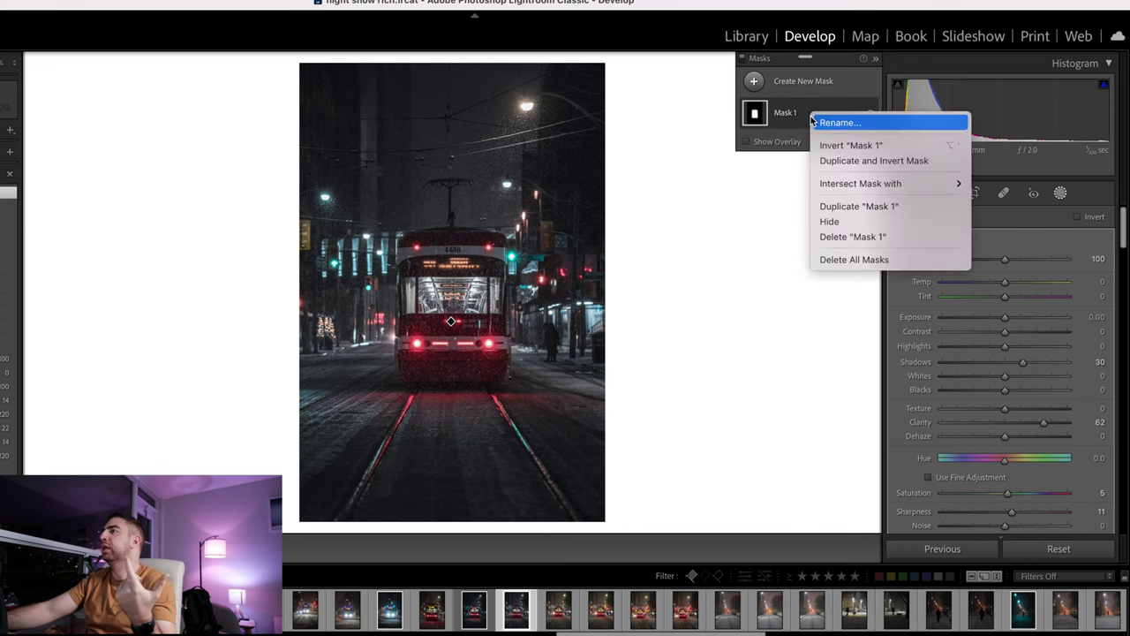
click(827, 160)
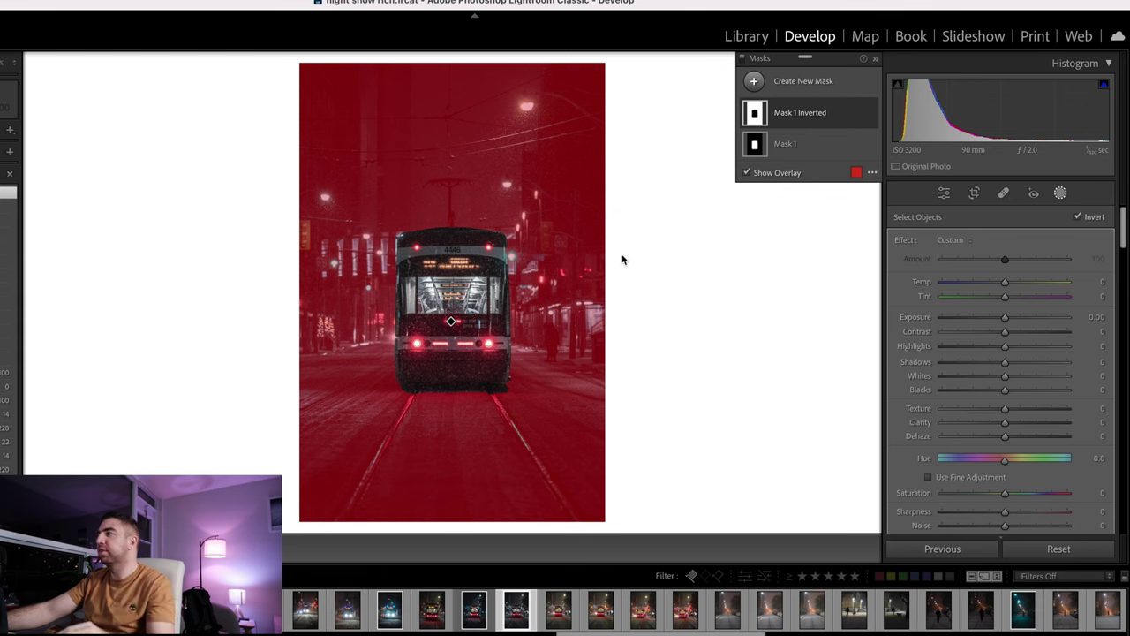
Step: Cool the surroundings by setting the inverted mask's temperature to -20
click(1092, 283)
key(Down)
key(Down)
key(Down)
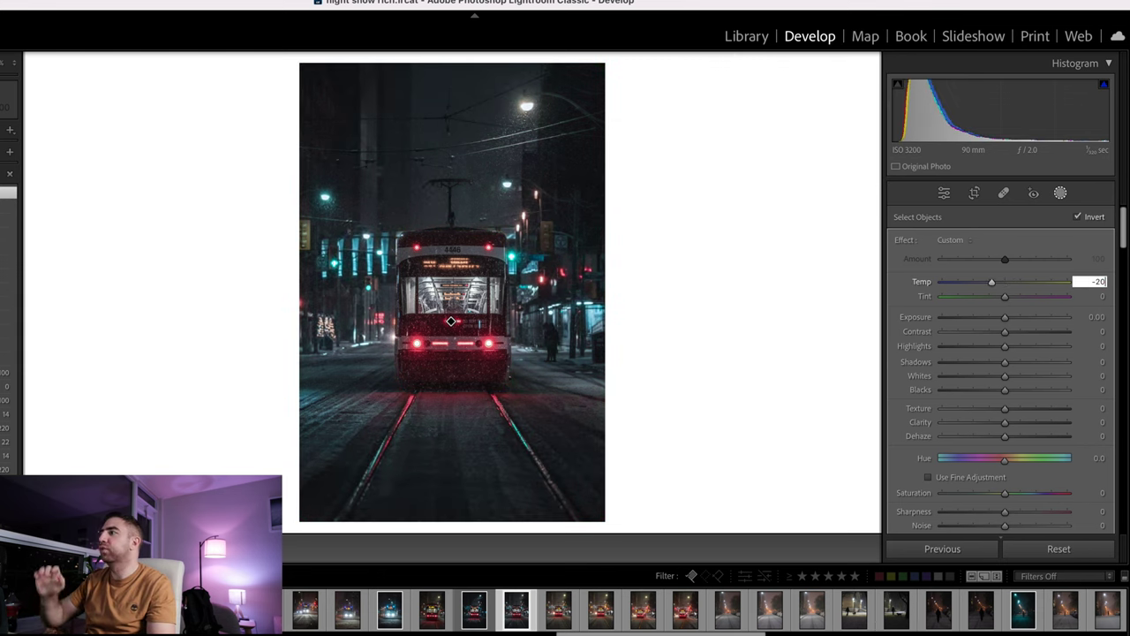
key(Return)
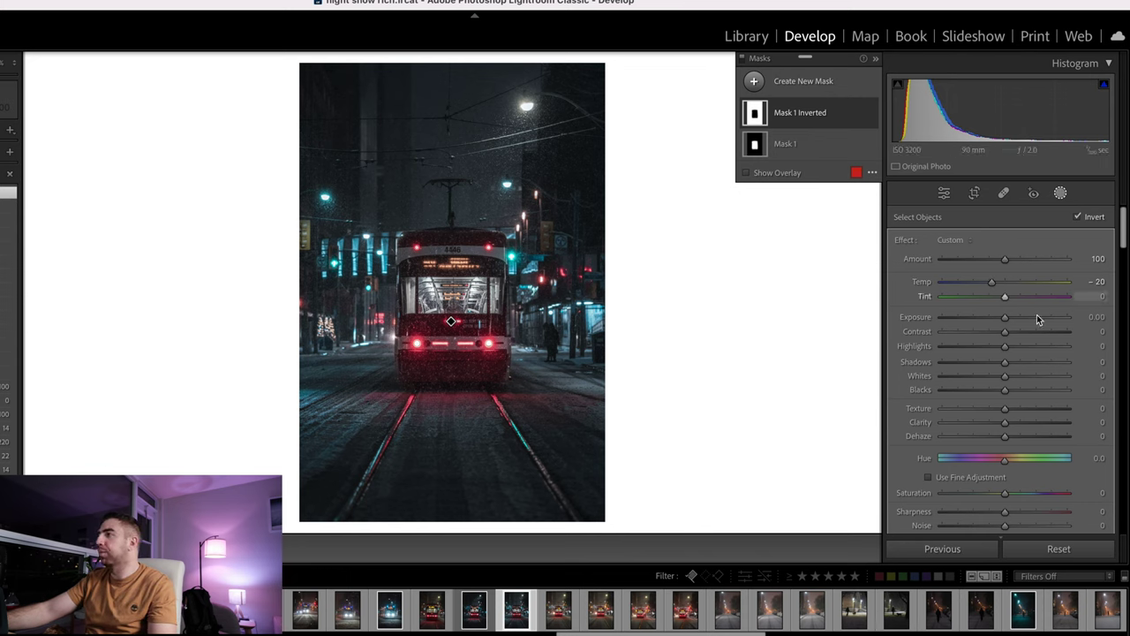
Step: Set the inverted mask's exposure to -0.09 and highlights to -30
click(1003, 320)
drag(1003, 323, 980, 325)
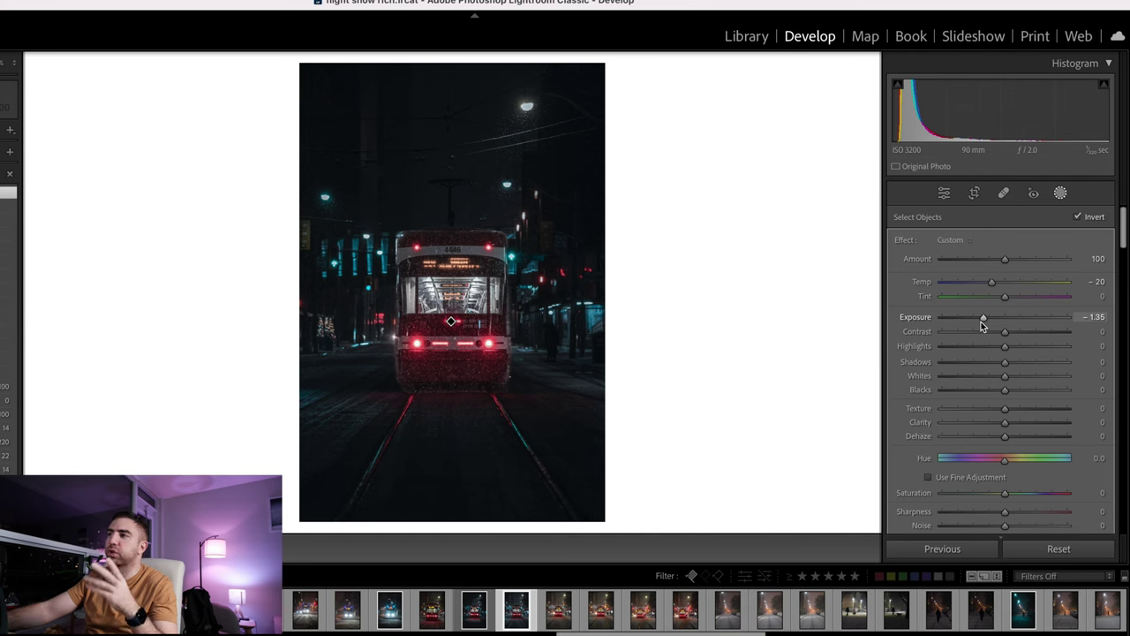
drag(981, 322, 1003, 325)
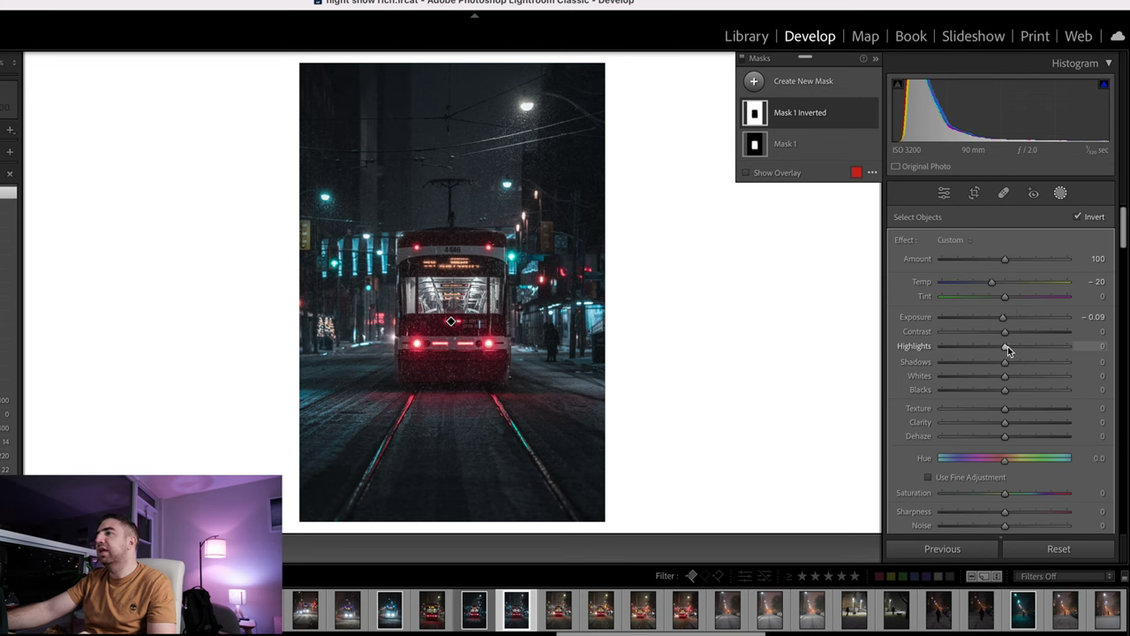
drag(1005, 346, 988, 346)
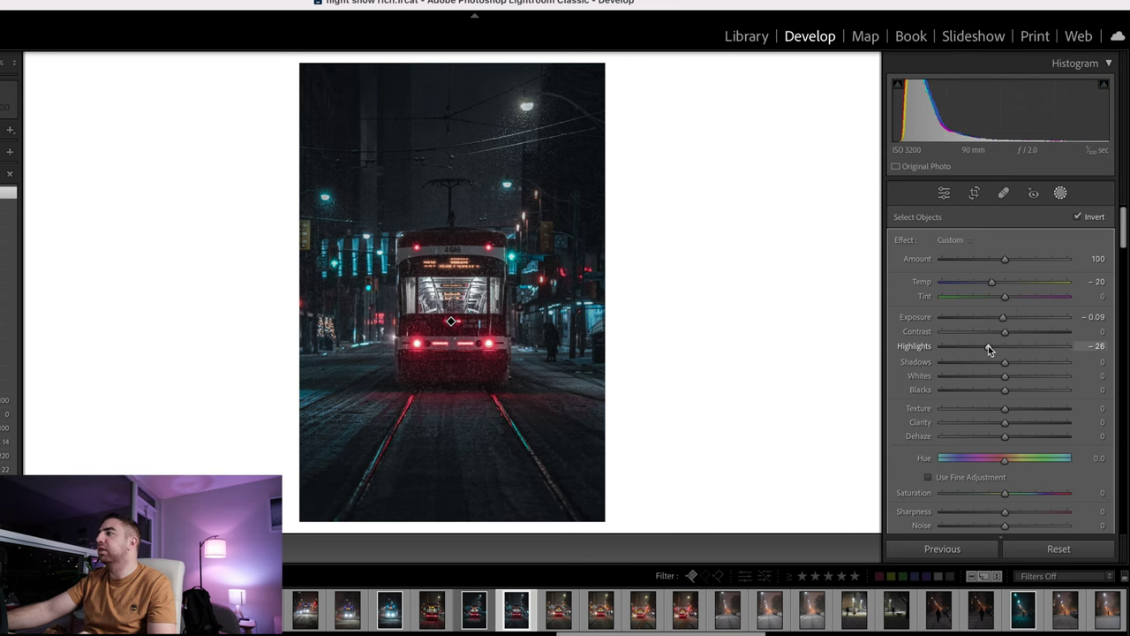
drag(986, 347, 986, 347)
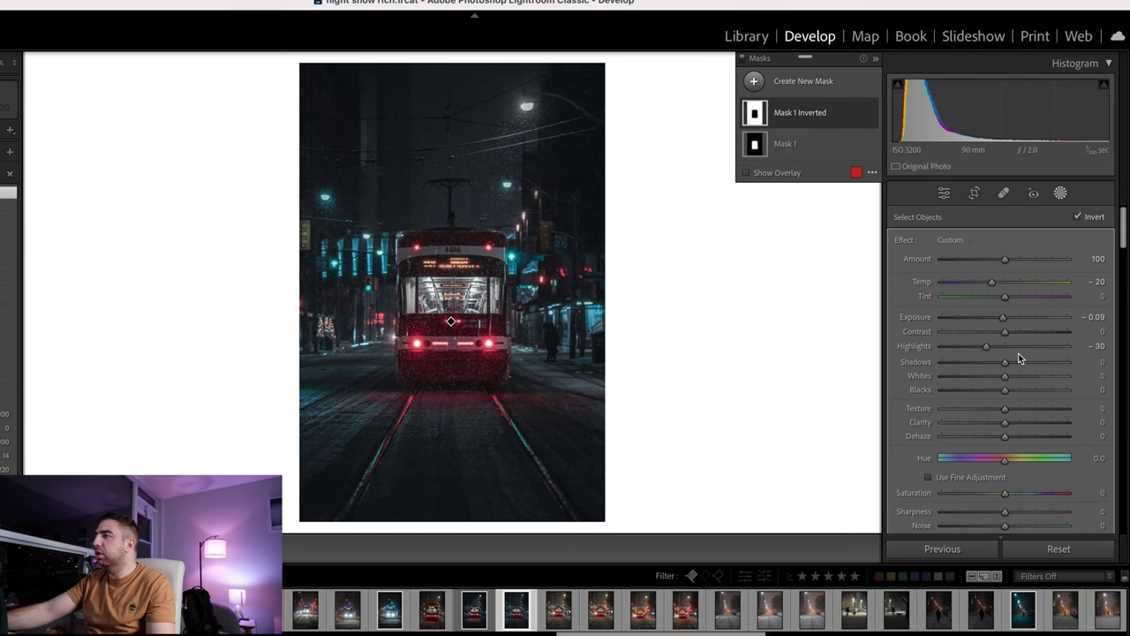
scroll(1018, 353, down, 1)
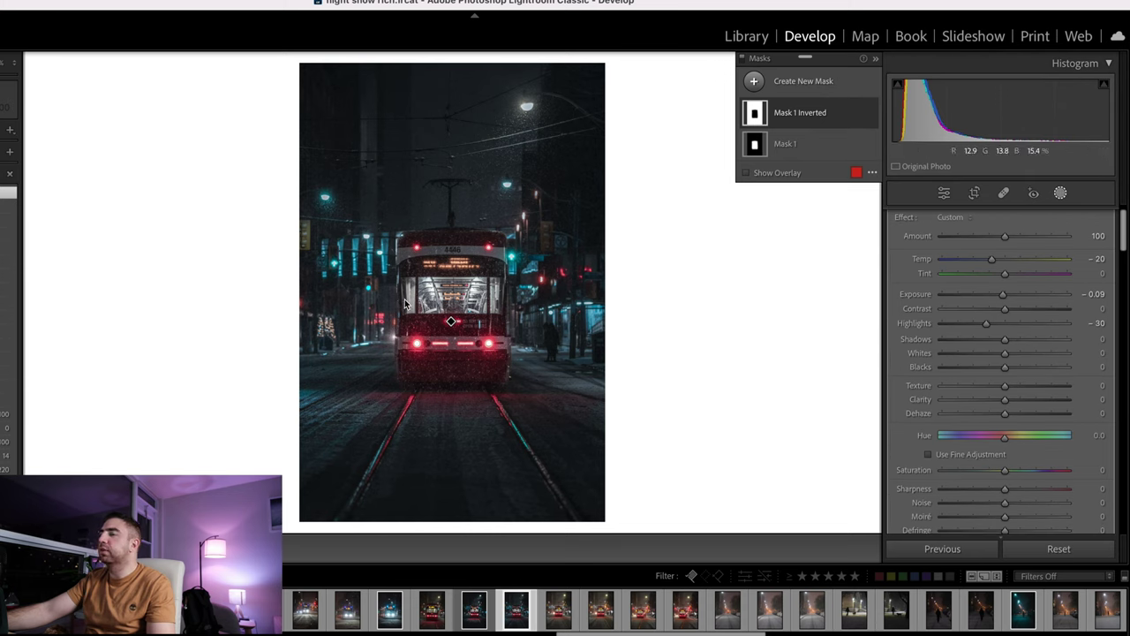
Step: Add a wide, flat radial gradient mask over the tracks and street just in front of the streetcar
click(799, 143)
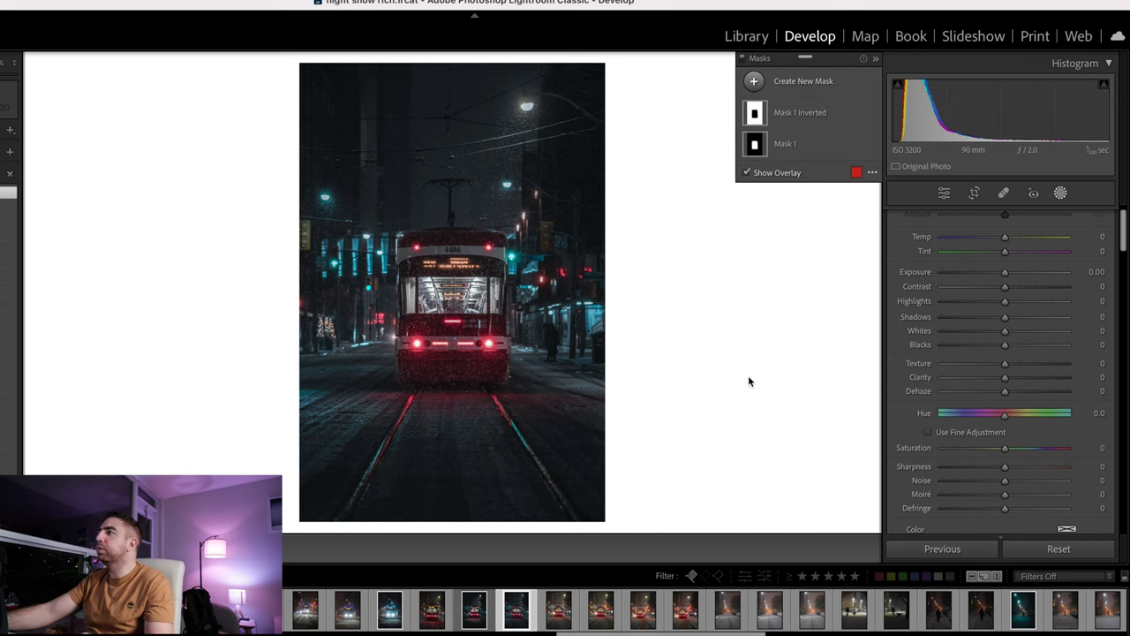
click(753, 80)
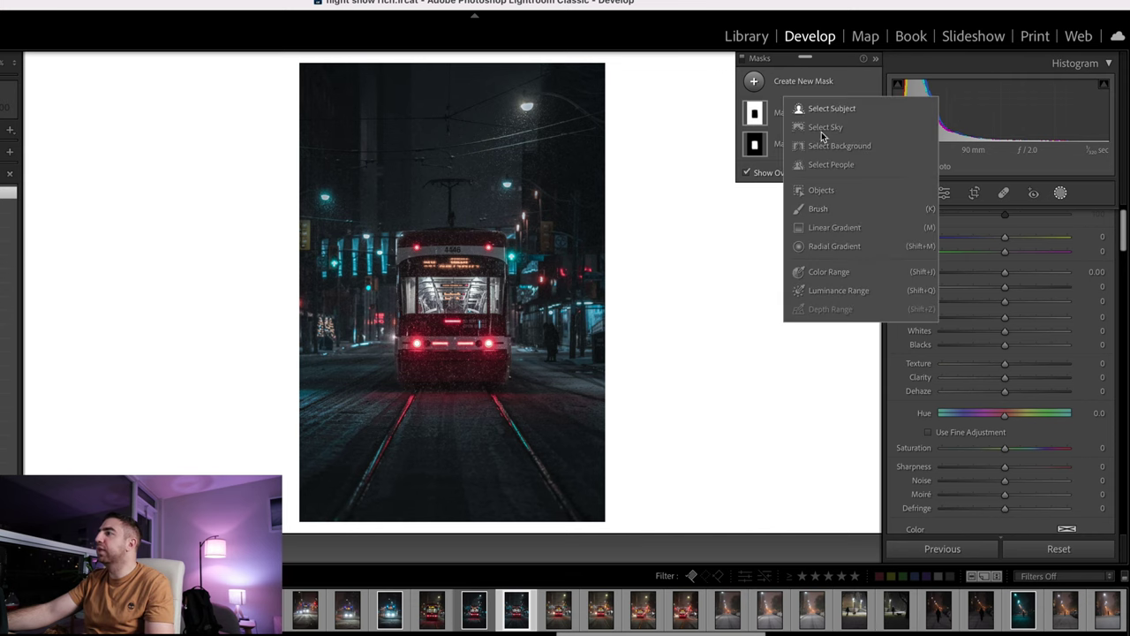
click(851, 246)
drag(415, 409, 465, 415)
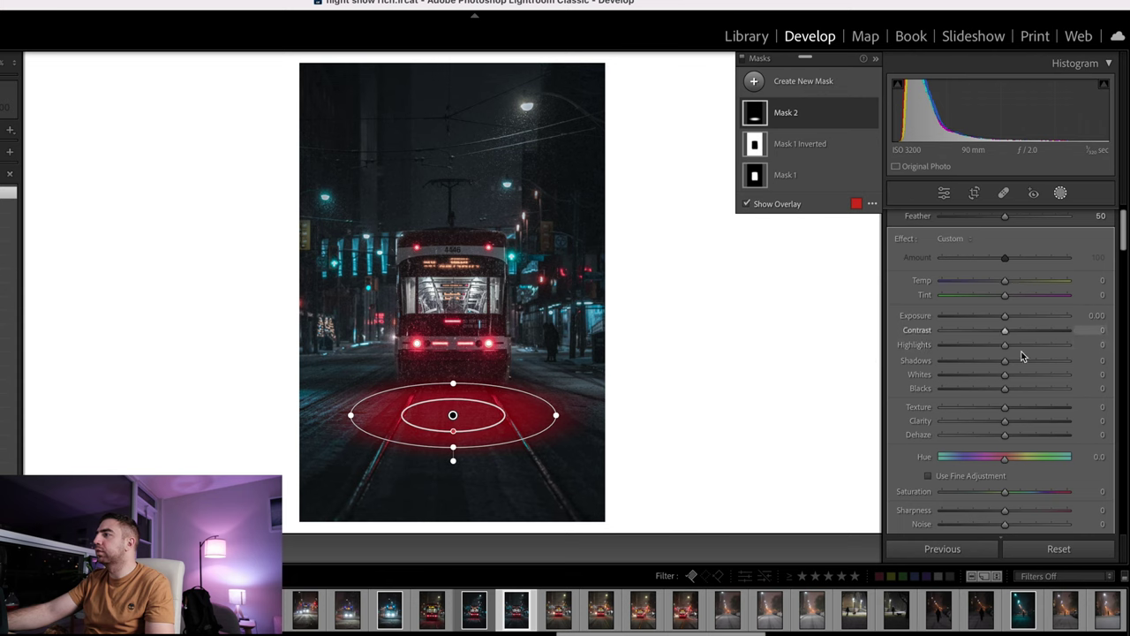
Step: Set the track mask's highlights to 82, shadows to 60, texture to 45 and saturation to 9
drag(1017, 346, 1042, 364)
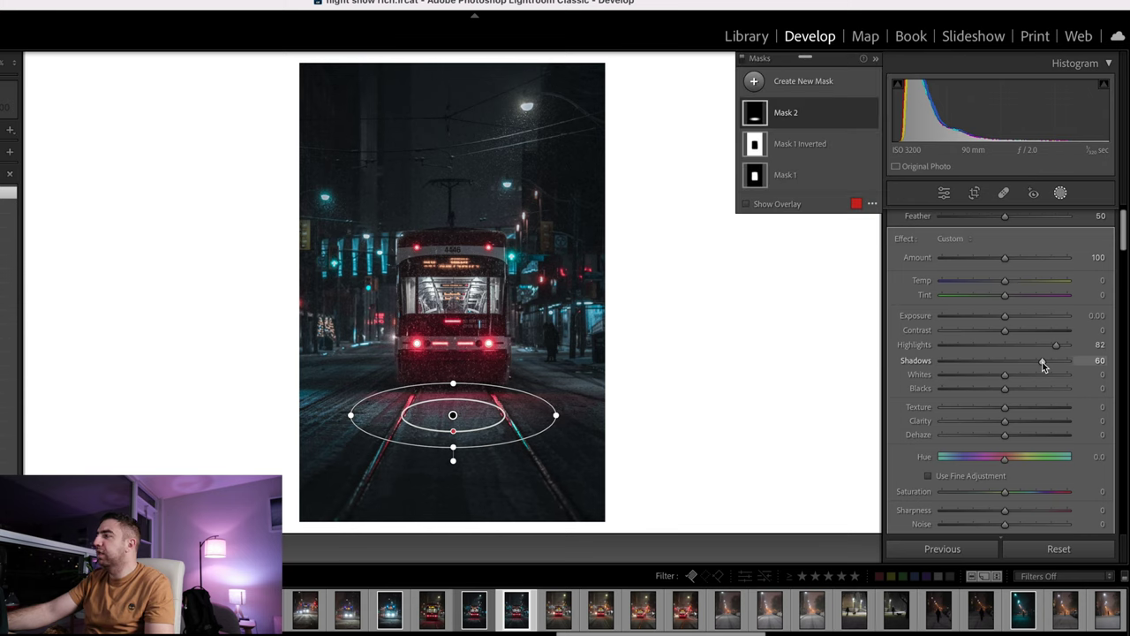
drag(1023, 408, 1036, 408)
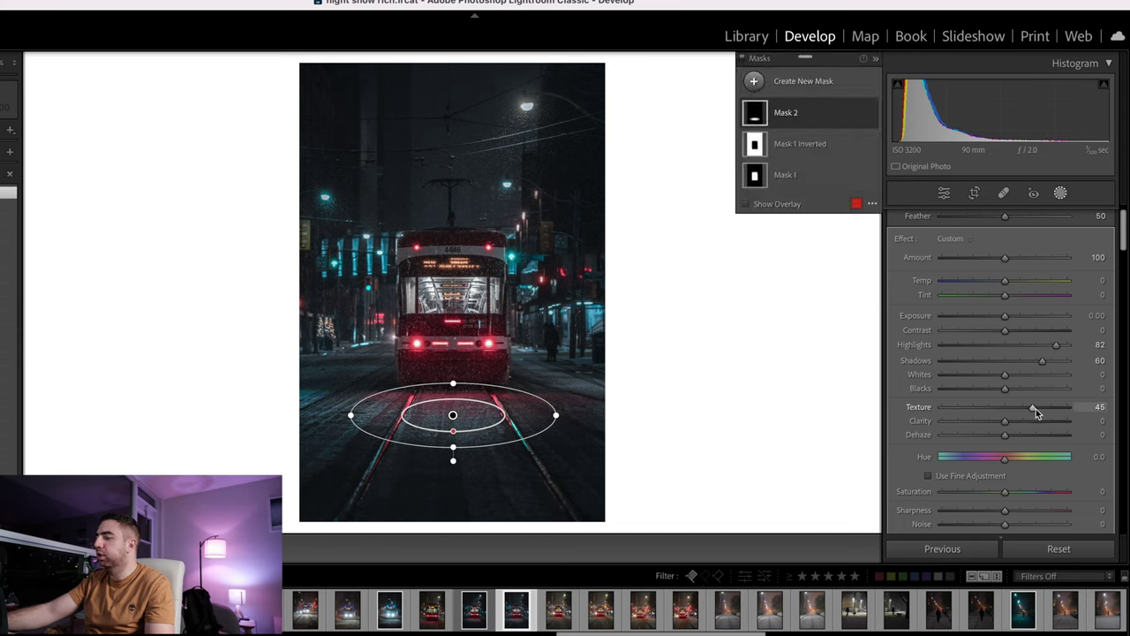
drag(1006, 493, 1012, 494)
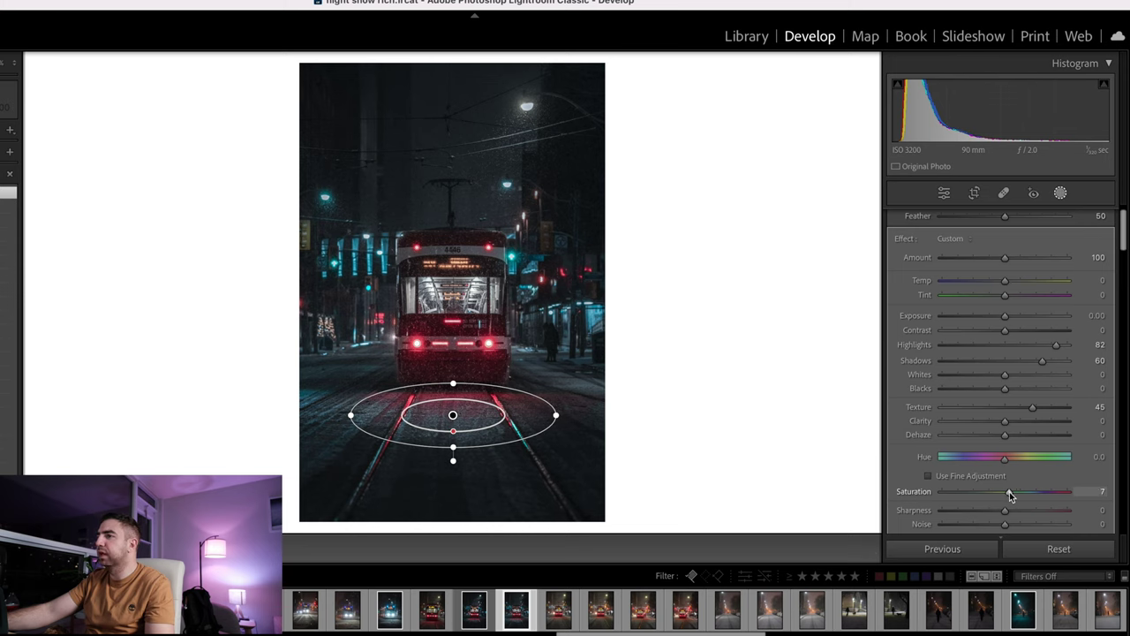
drag(1010, 496, 1010, 493)
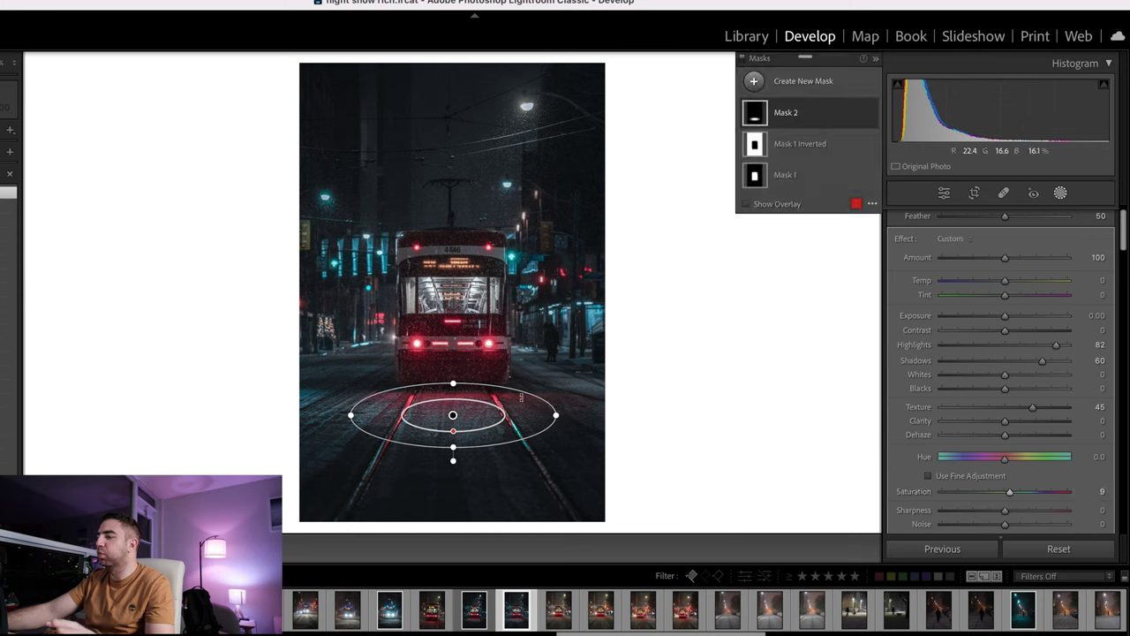
click(803, 81)
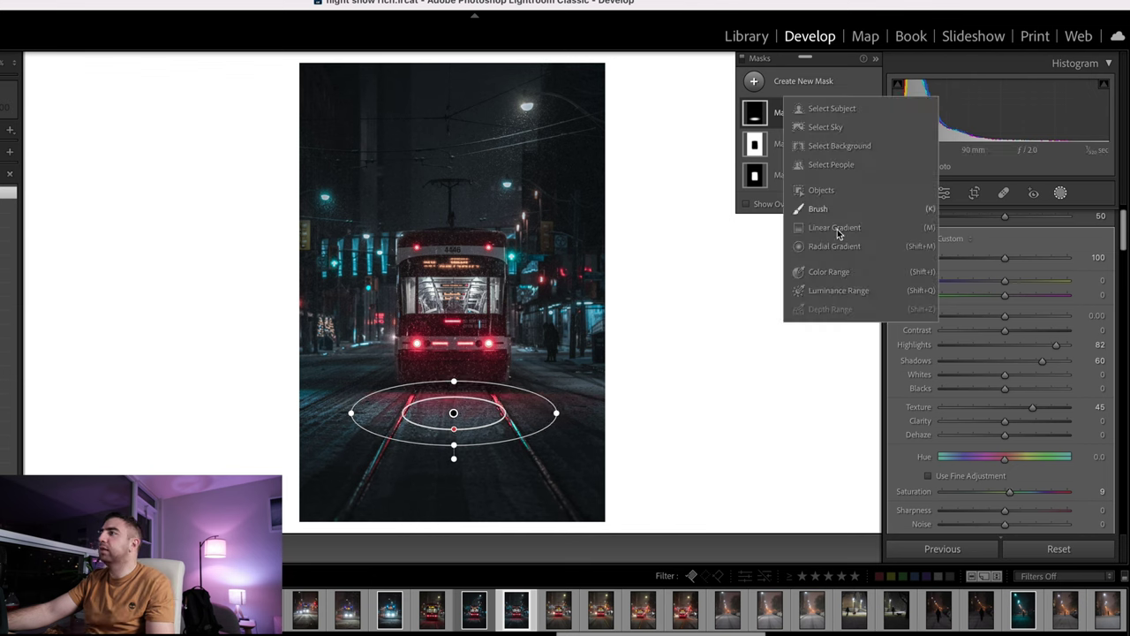
click(764, 276)
click(803, 80)
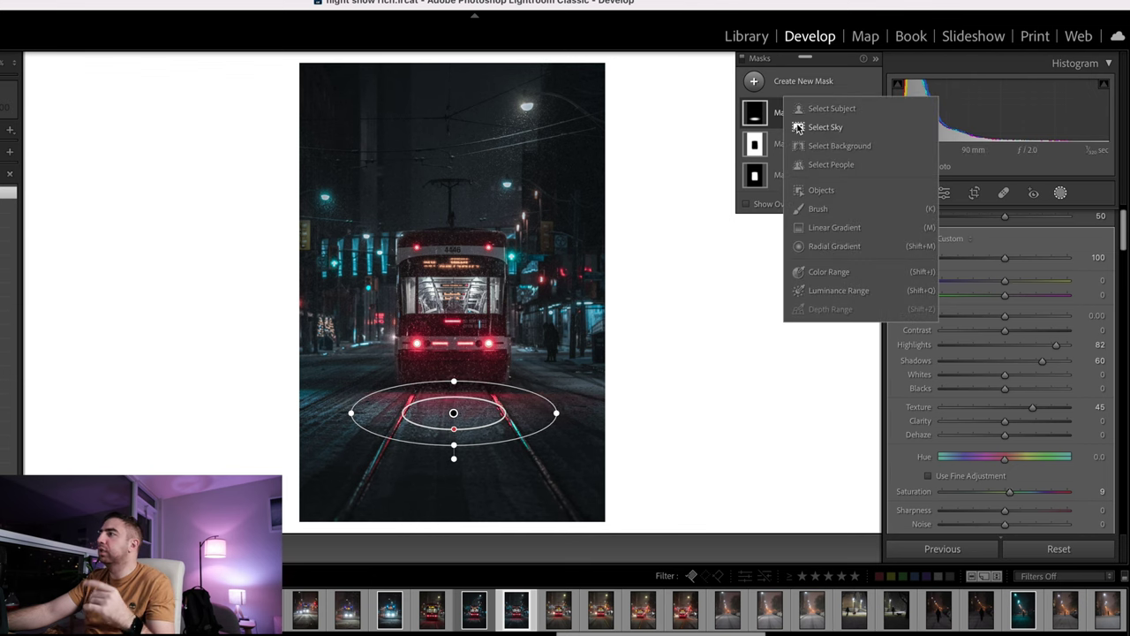
click(844, 226)
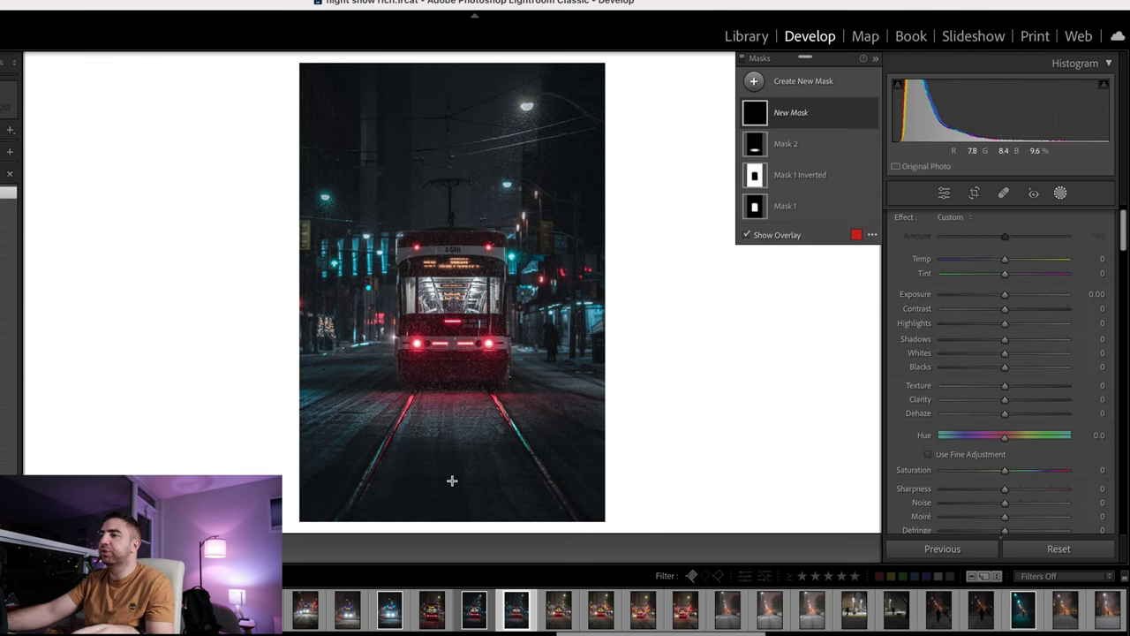
drag(458, 489, 496, 318)
key(super+z)
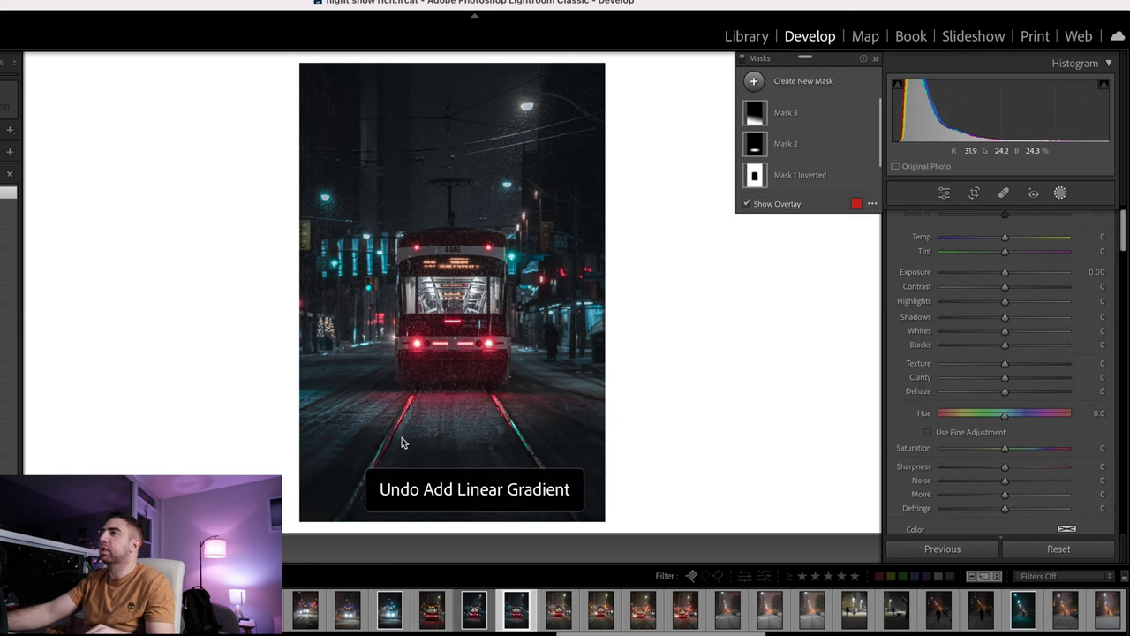
Step: Add a level linear gradient mask over the street, fading upward from the foreground to the streetcar's base
click(825, 88)
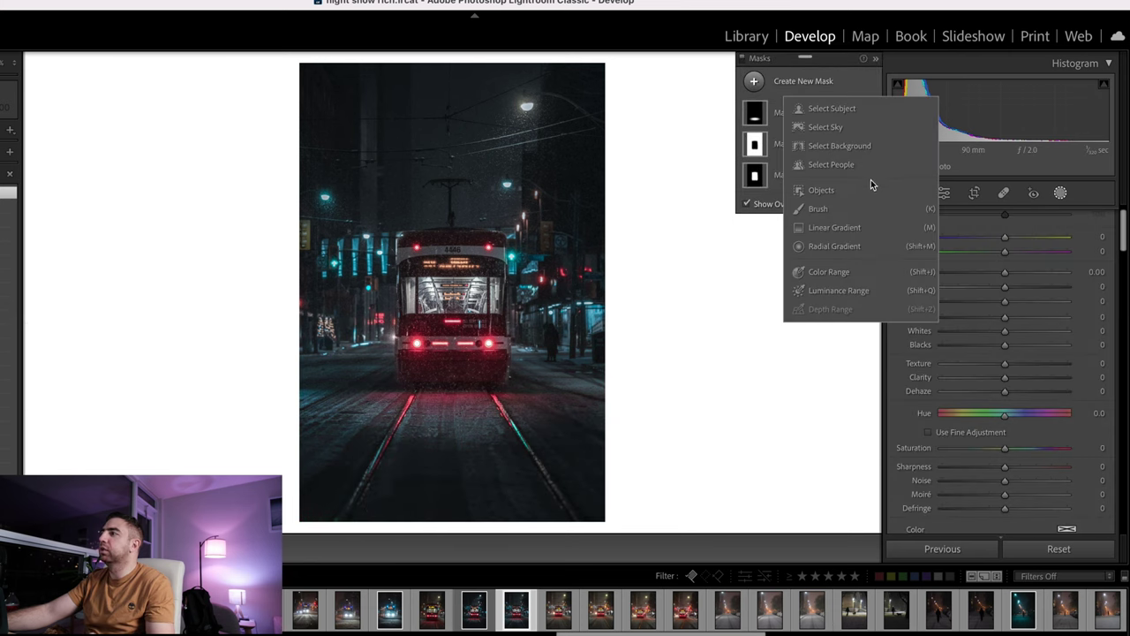
click(842, 227)
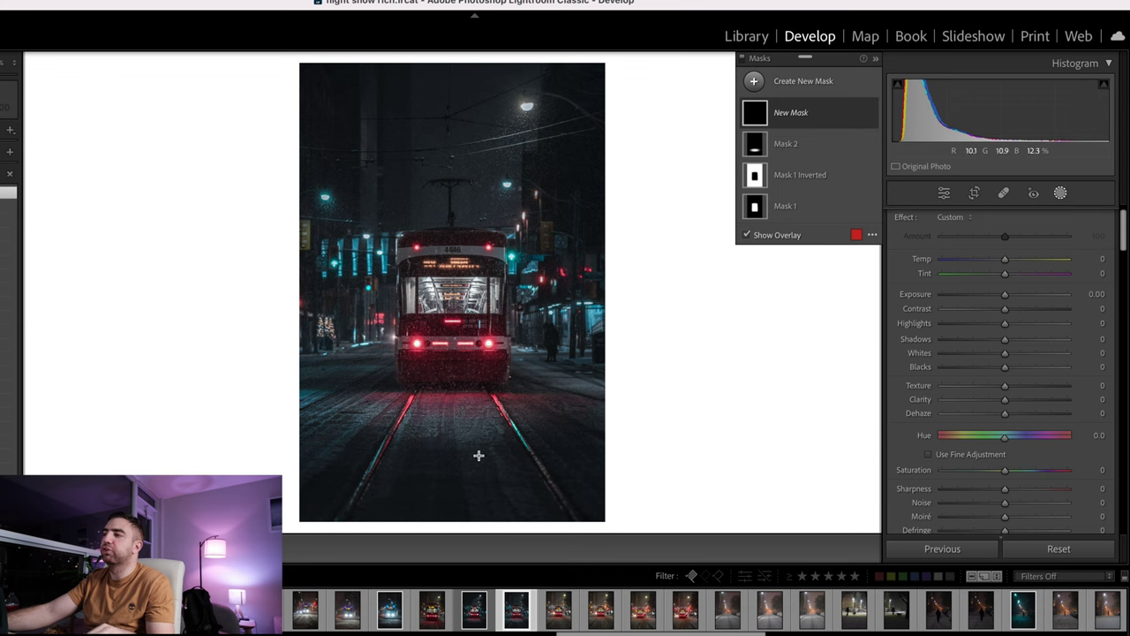
drag(535, 475, 576, 358)
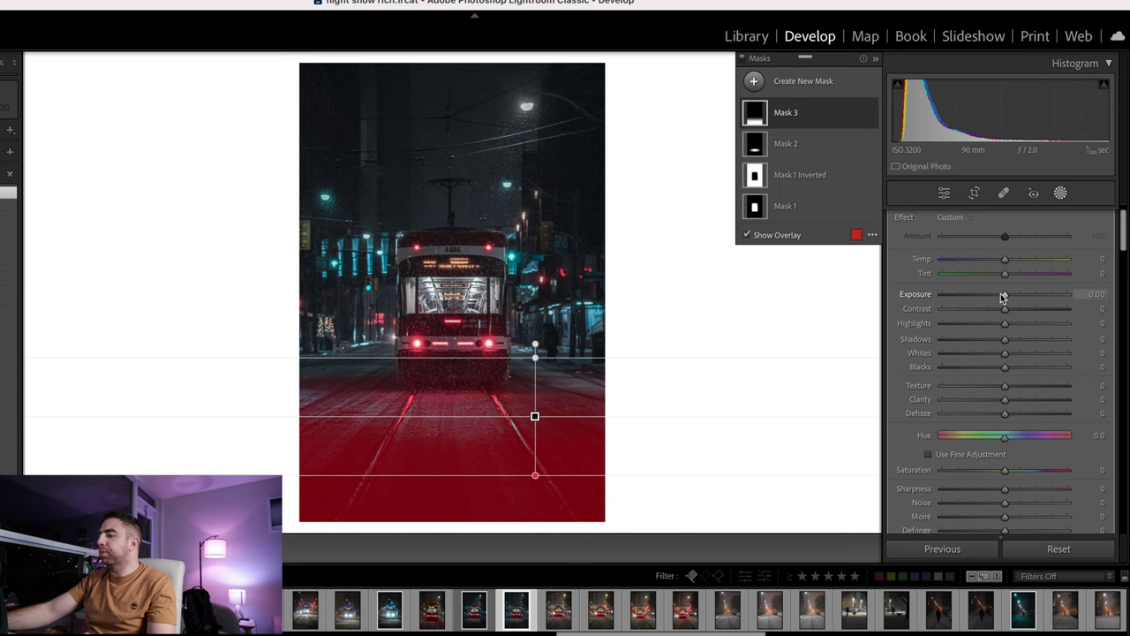
Step: Darken the street gradient by setting its exposure to -0.41 and shadows to -21, then deselect the mask
drag(1002, 298, 996, 298)
drag(1004, 340, 989, 348)
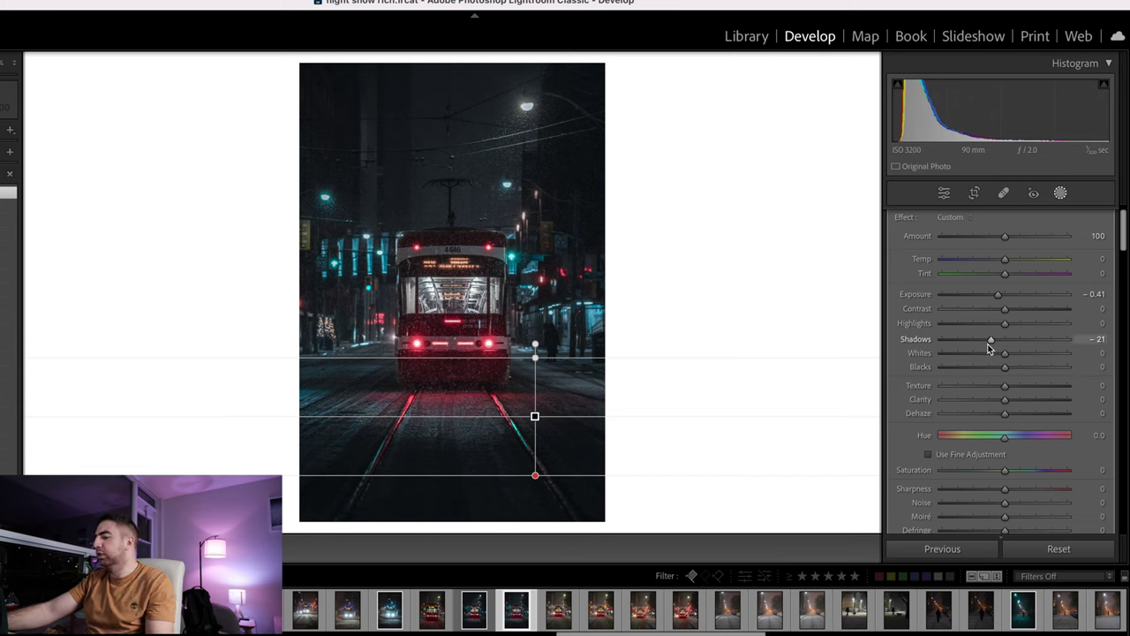
key(shift+w)
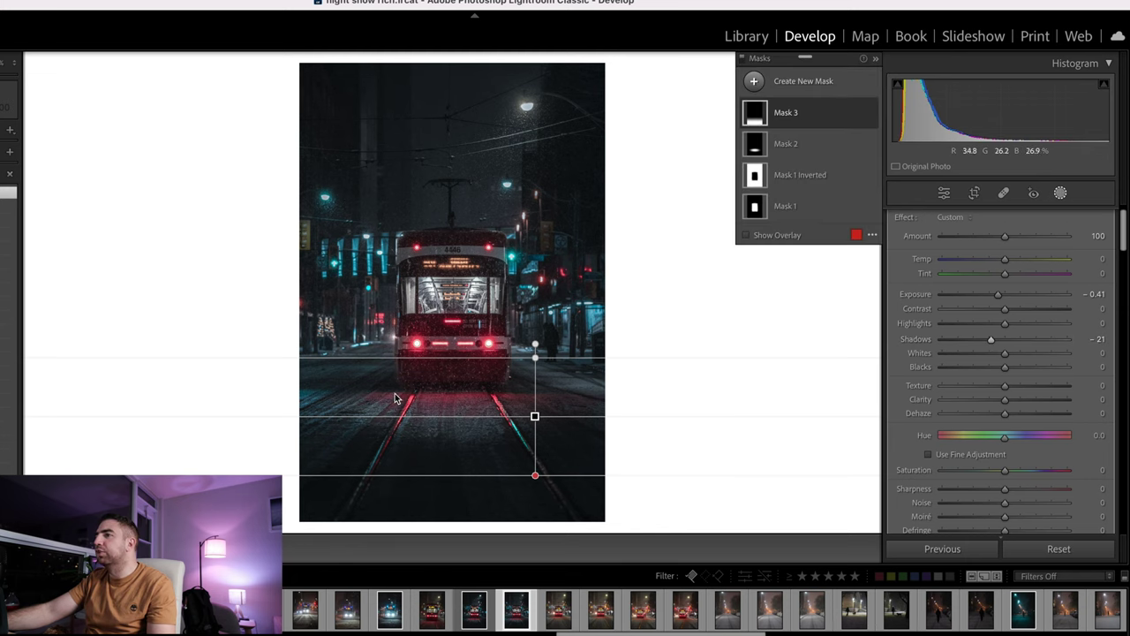
key(m)
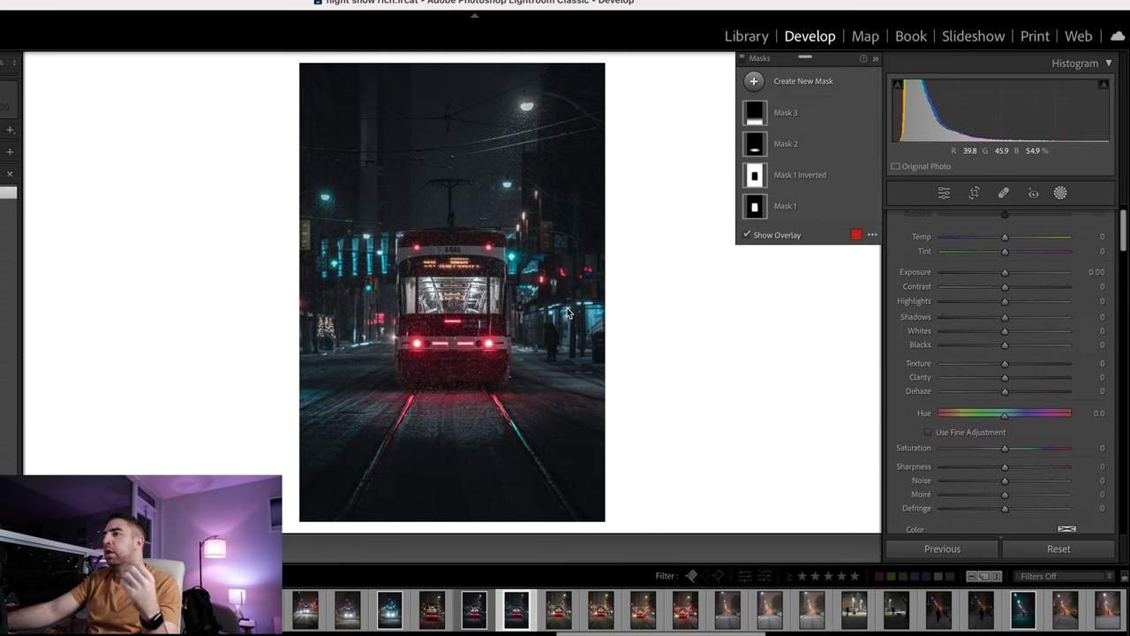
Step: Add a radial gradient mask over the streetcar's lit windshield and widen it to span the window
click(455, 301)
click(447, 311)
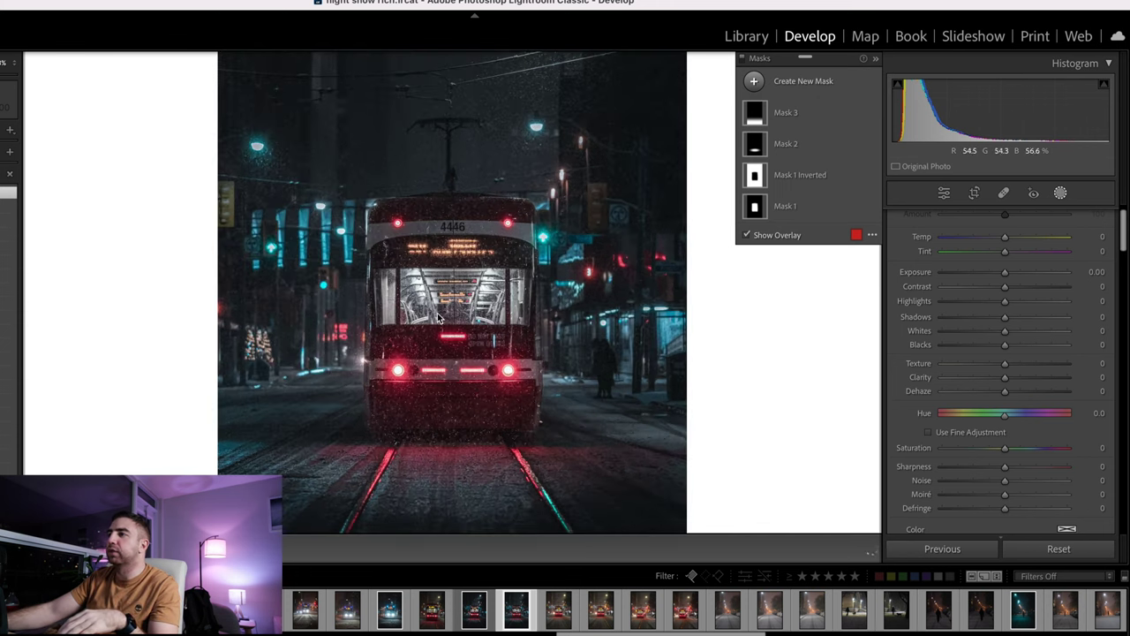
click(429, 347)
click(485, 342)
key(ctrl+minus)
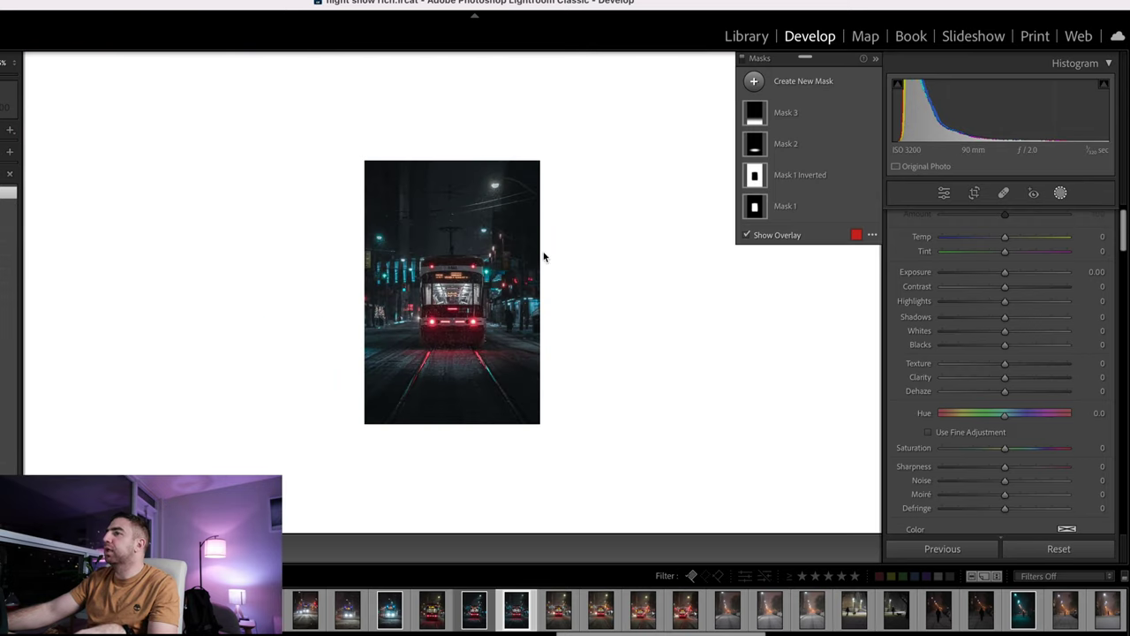
key(ctrl+equal)
key(ctrl+equal)
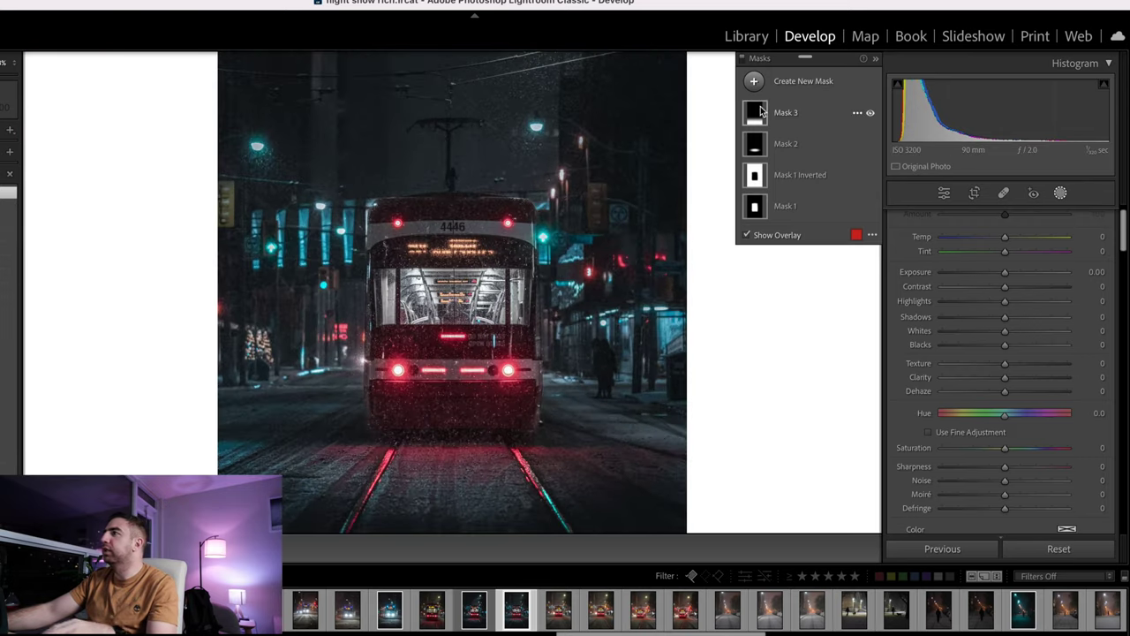
click(755, 81)
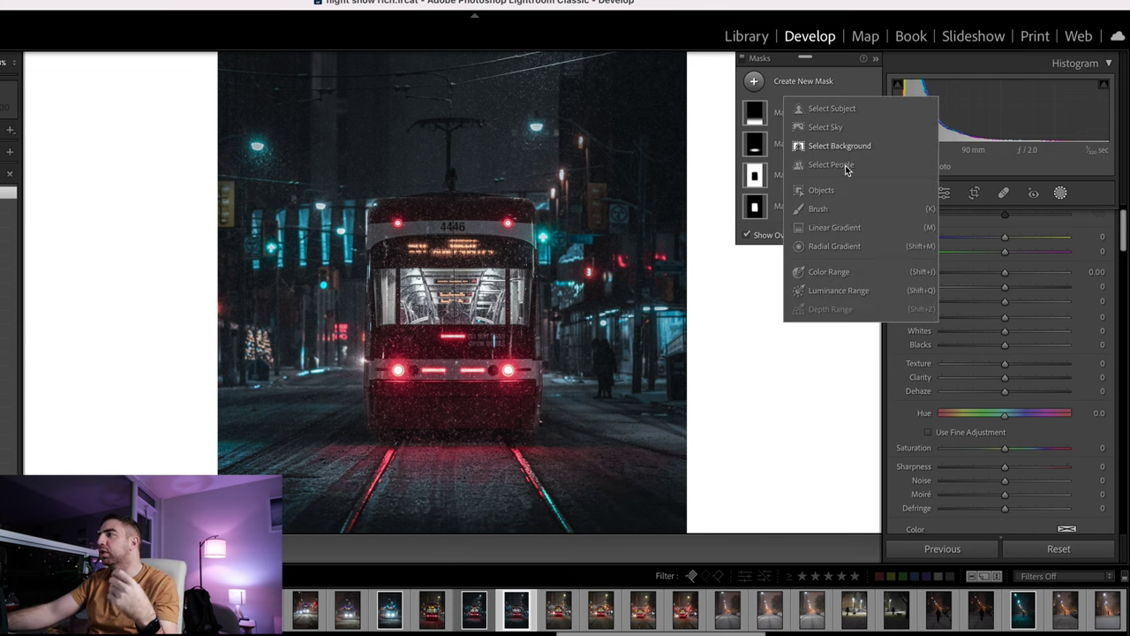
click(841, 247)
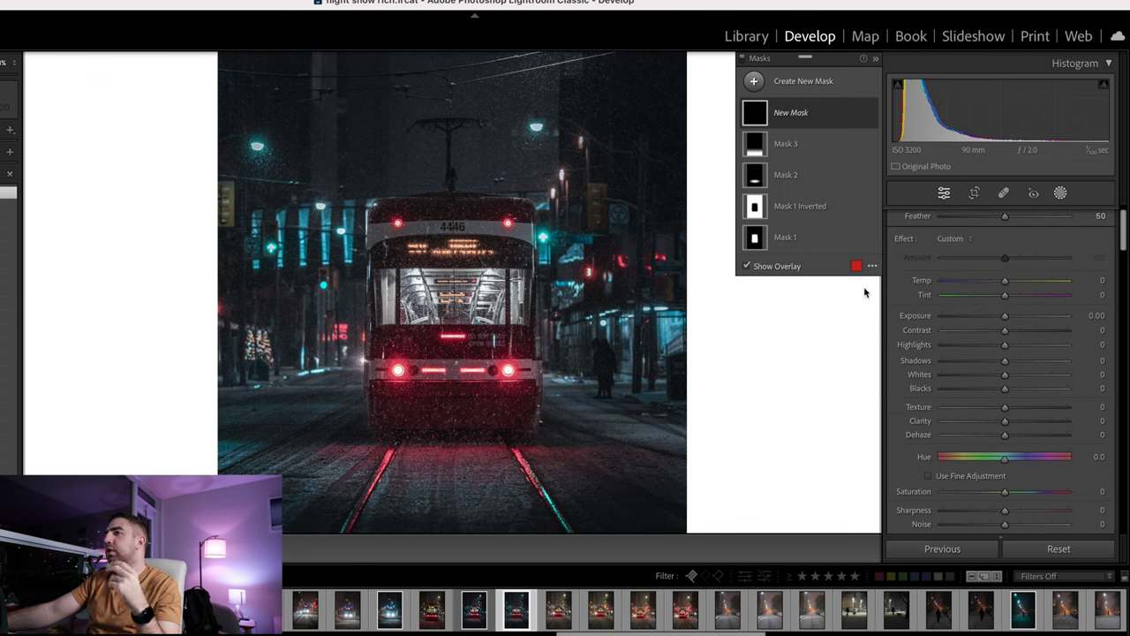
drag(449, 295, 518, 322)
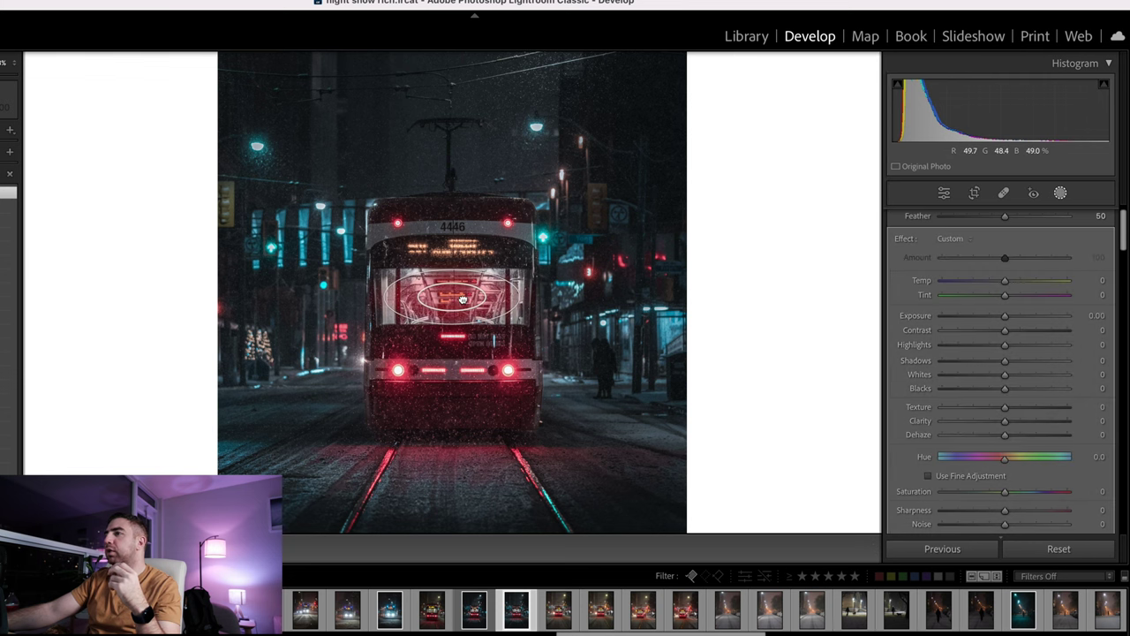
drag(519, 301, 528, 298)
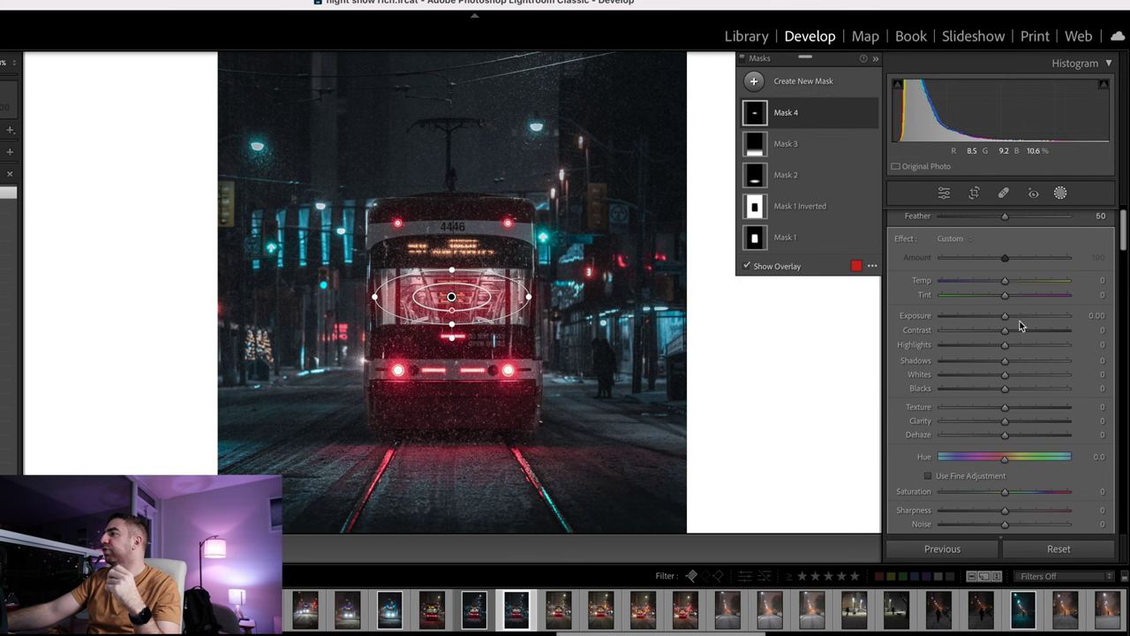
Step: Set the windshield mask's highlights to 25 and saturation to 30
drag(1012, 342, 1020, 344)
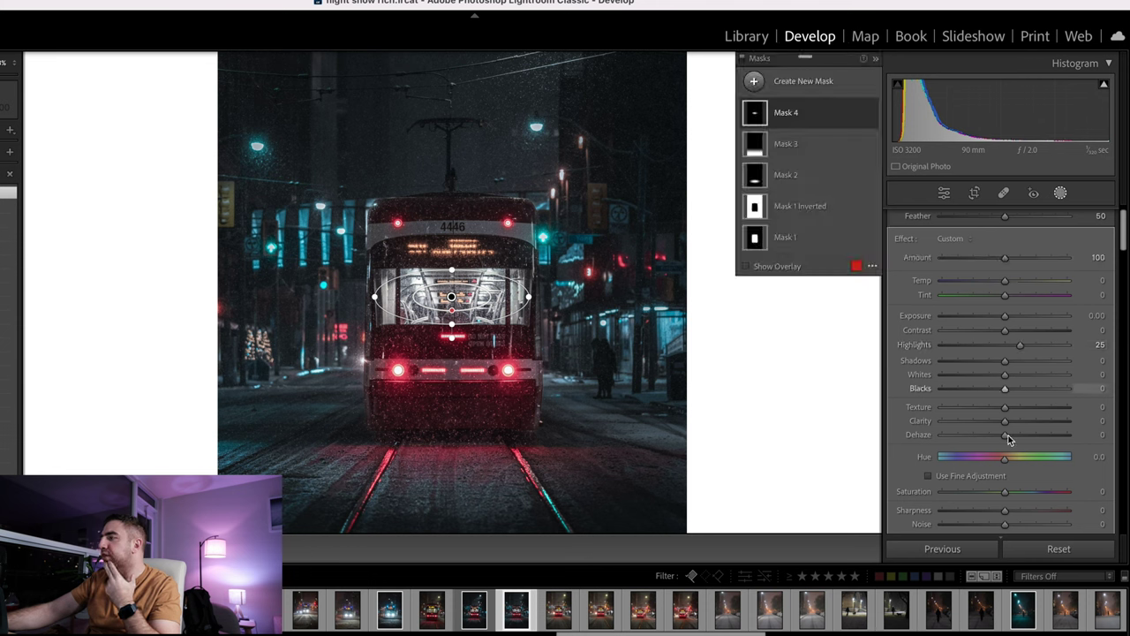
drag(1005, 492, 1027, 496)
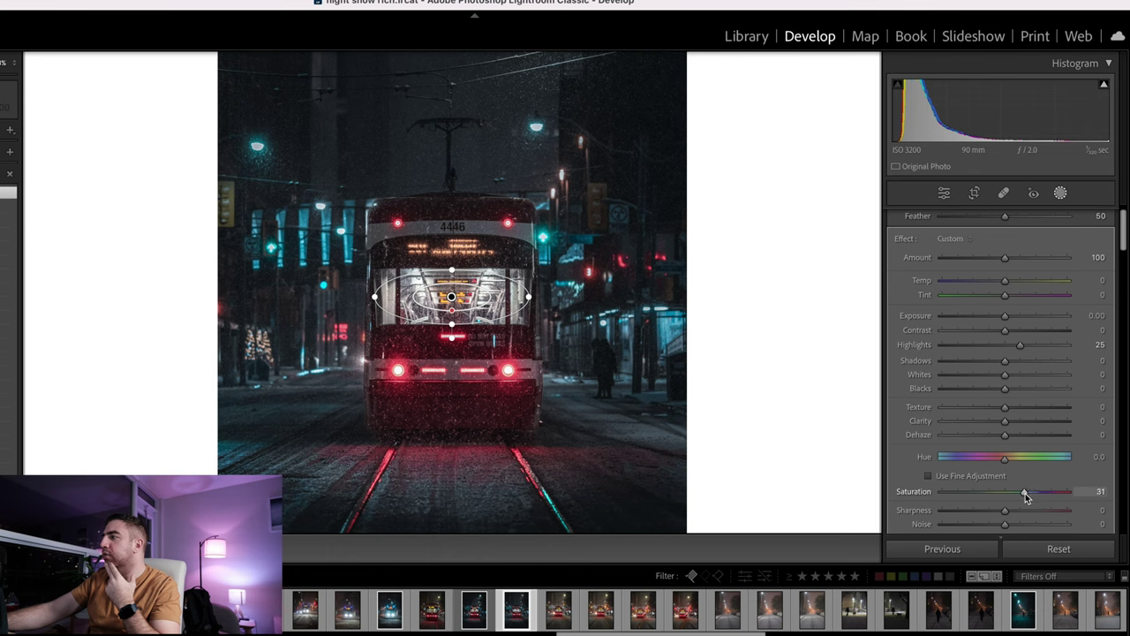
drag(1025, 497, 1022, 494)
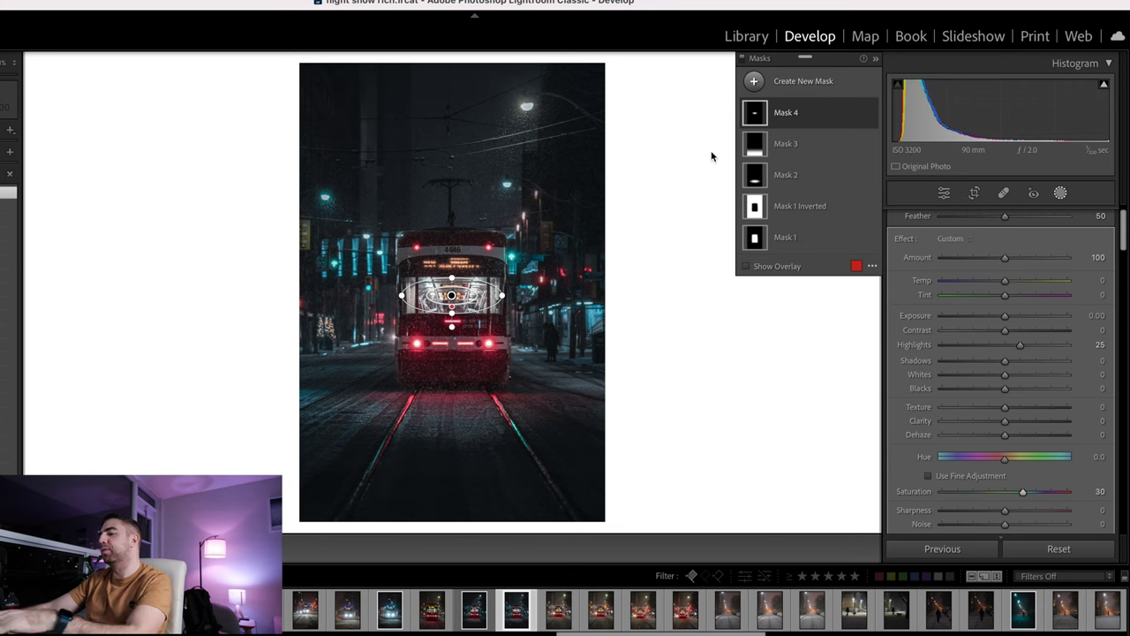
Step: Add a tilted radial gradient mask from the streetlamp down to the streetcar's front and set its highlights to 69
click(754, 82)
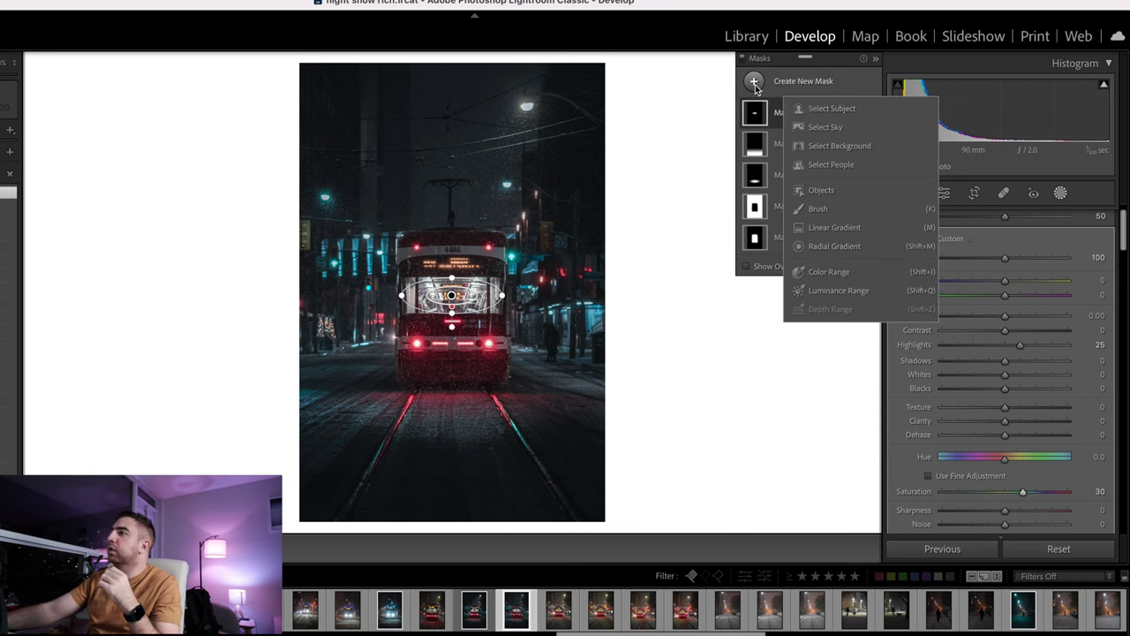
click(835, 246)
drag(484, 173, 408, 296)
drag(493, 177, 528, 222)
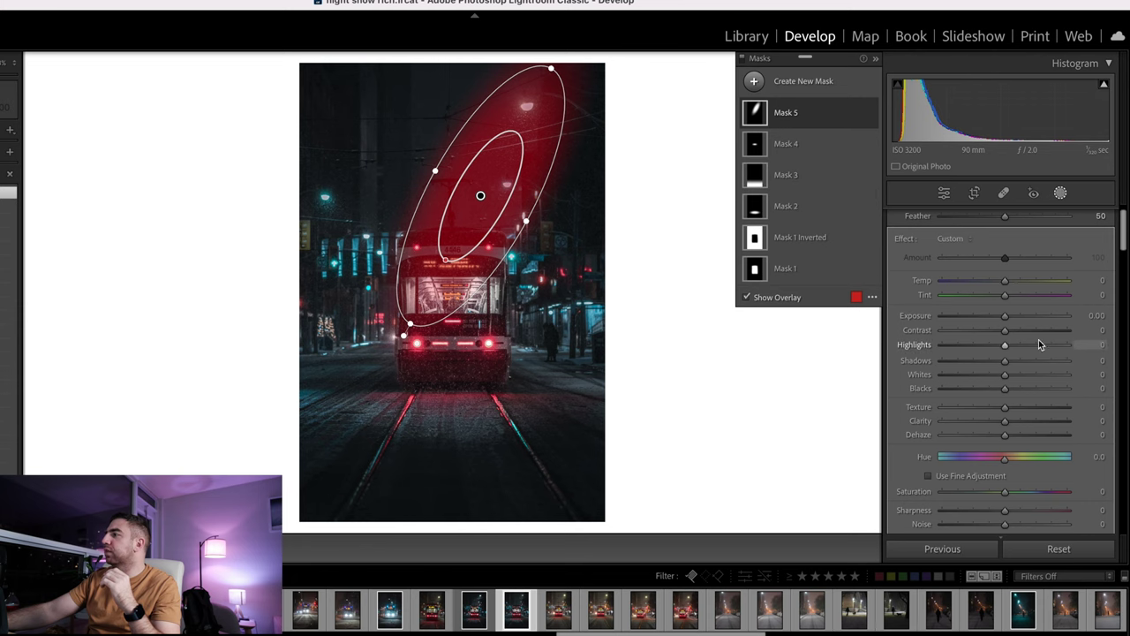
drag(1012, 345, 1048, 350)
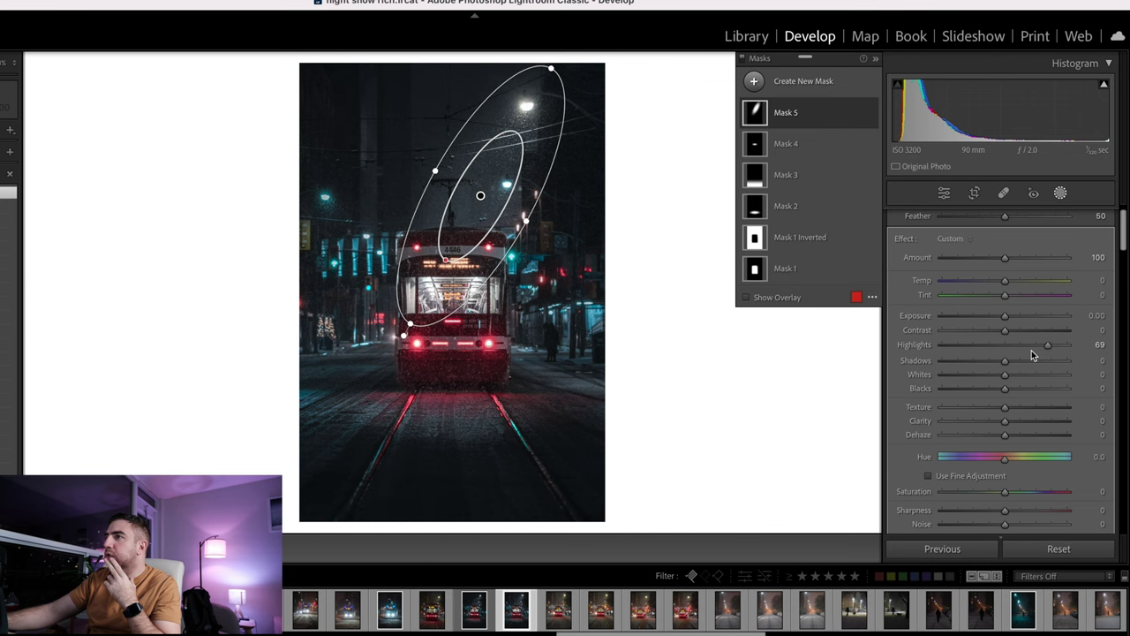
click(676, 325)
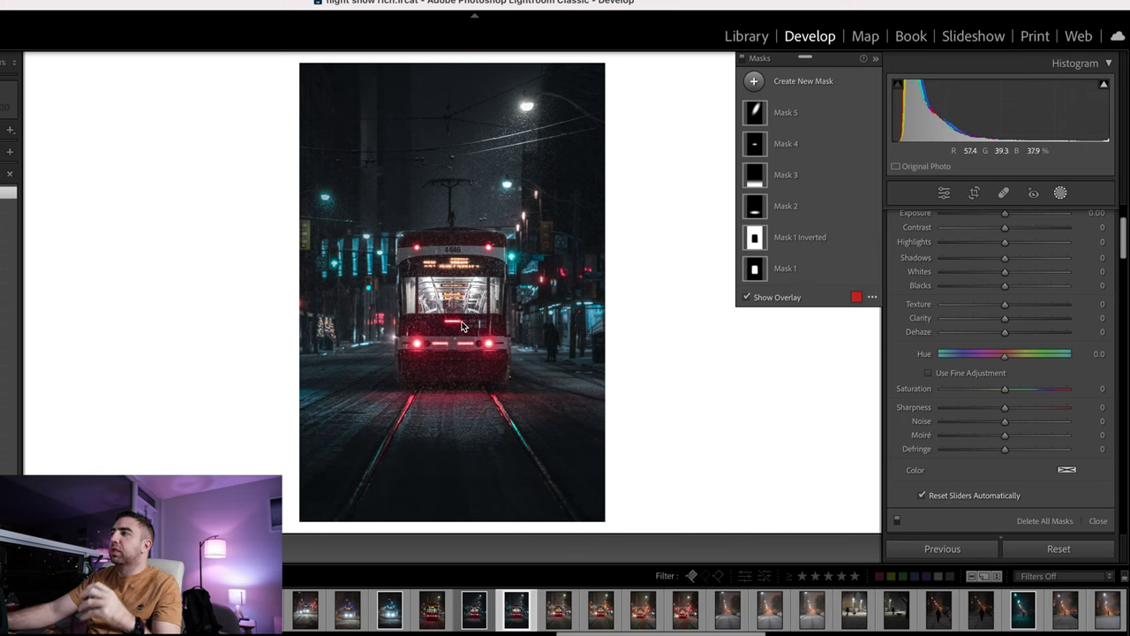
Step: Add a small radial gradient mask over the streetcar's upper-left red light and set its highlights to 100
click(754, 89)
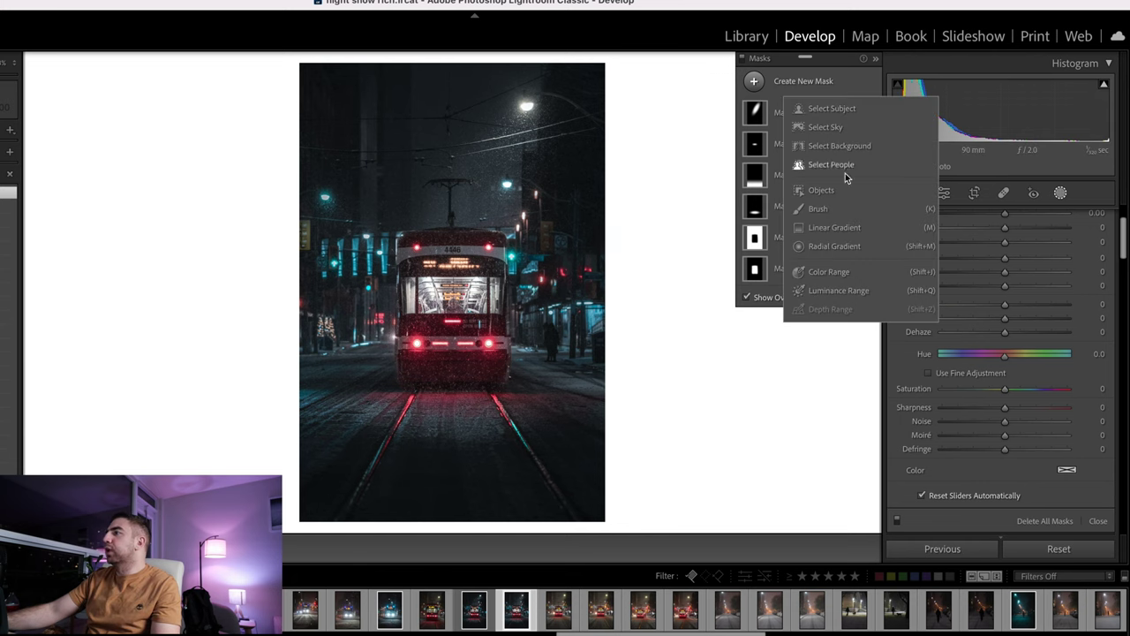
click(836, 246)
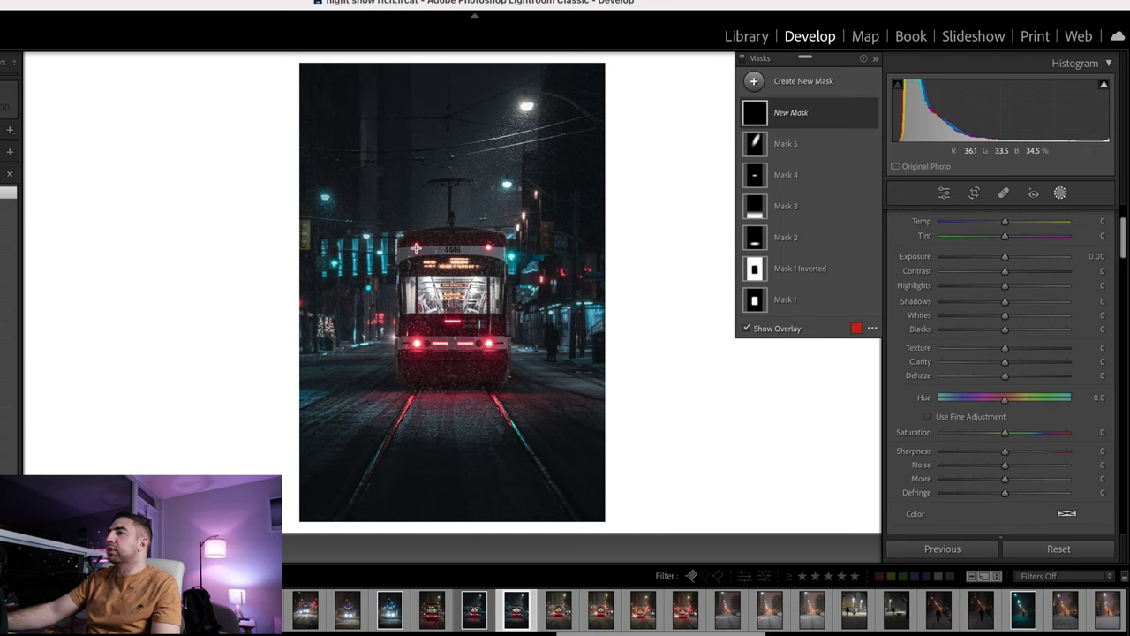
click(420, 251)
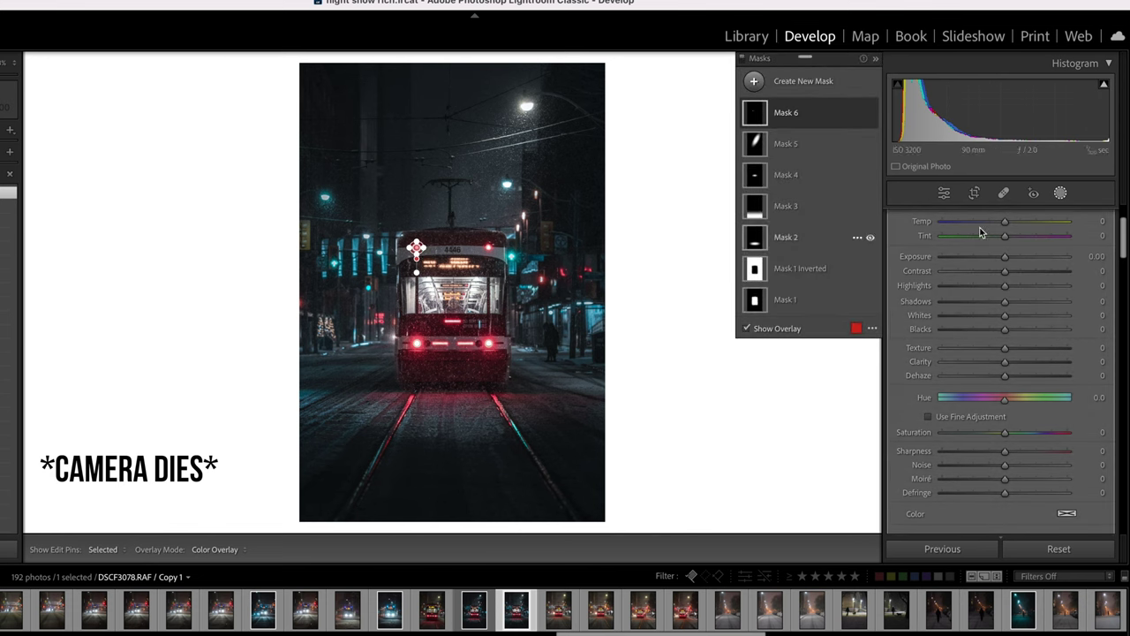
drag(1016, 284, 1069, 285)
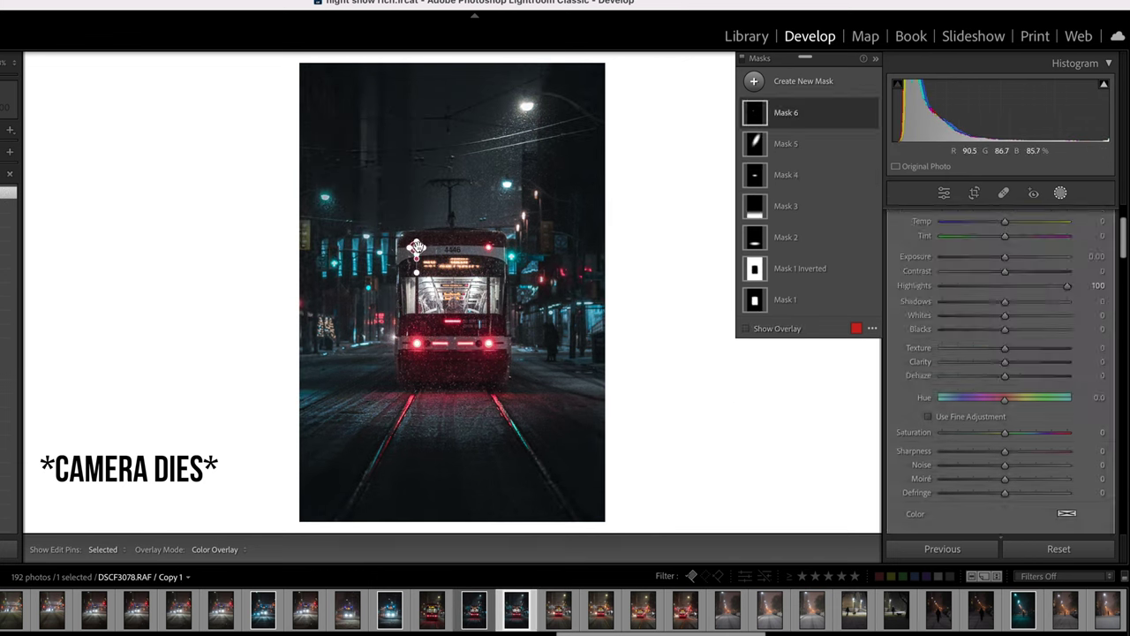
Step: Duplicate the small radial gradient within its mask and place copies over the streetcar's upper-right red light and both headlights
right_click(415, 244)
click(442, 285)
right_click(492, 245)
click(512, 286)
right_click(487, 341)
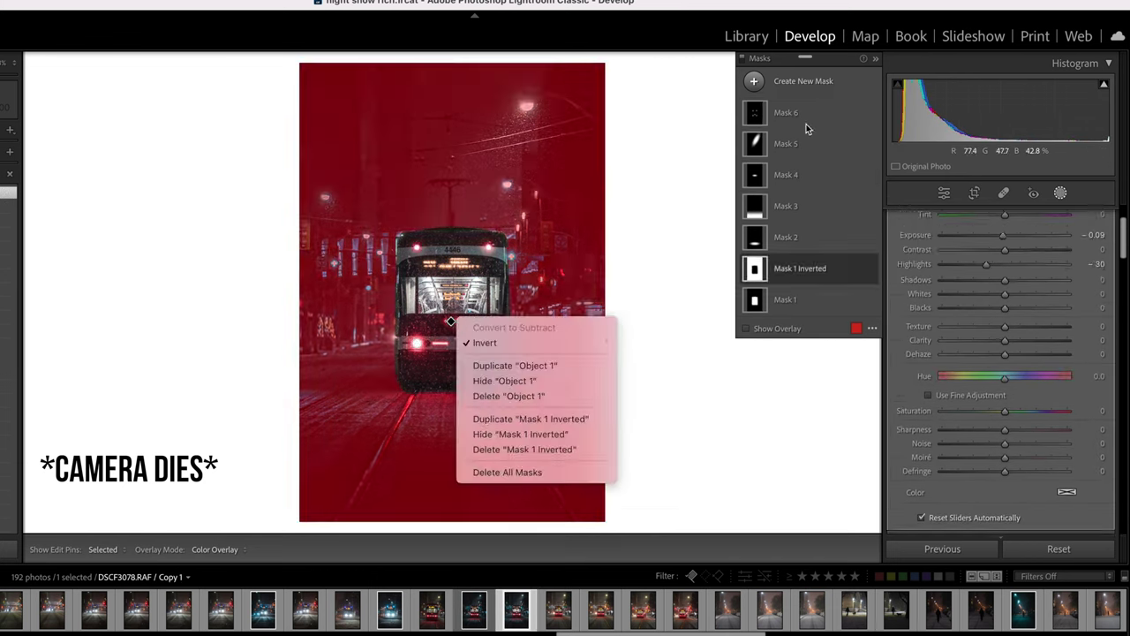
click(805, 129)
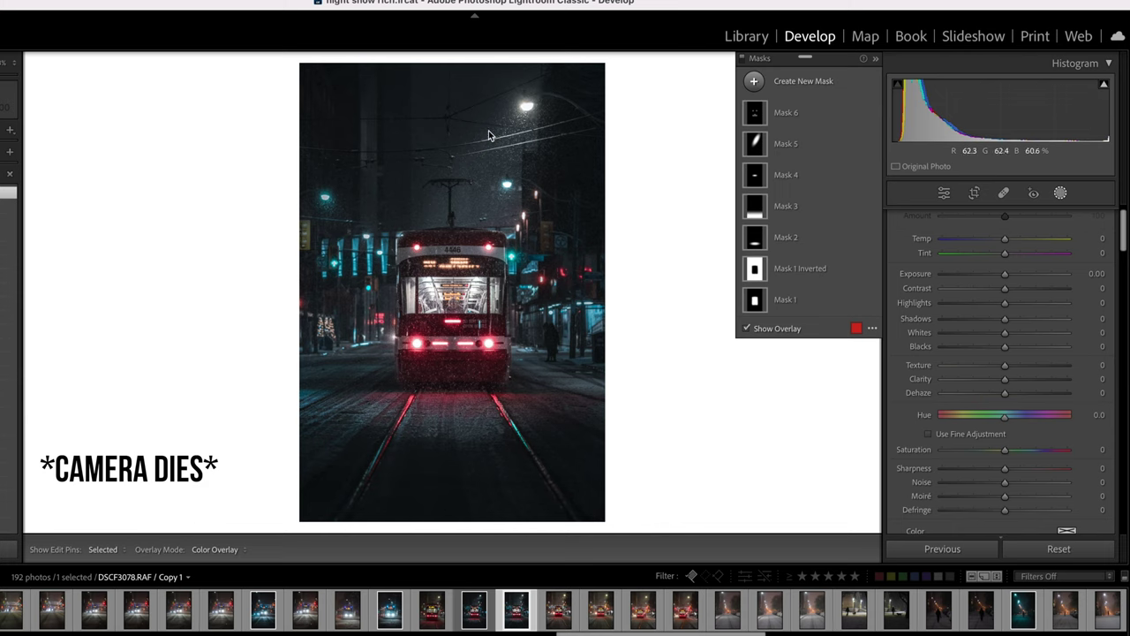
Step: Add a radial gradient mask around the top streetlamp, set its temperature to -25, and stretch it into a tall oval below the lamp
click(754, 81)
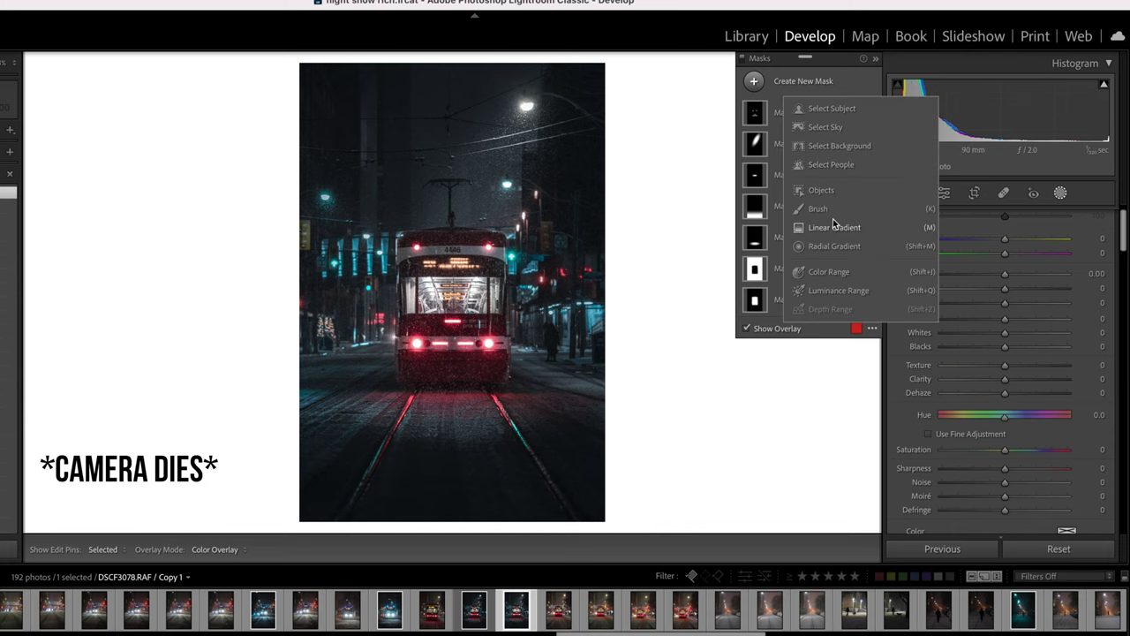
click(835, 246)
drag(519, 117, 558, 146)
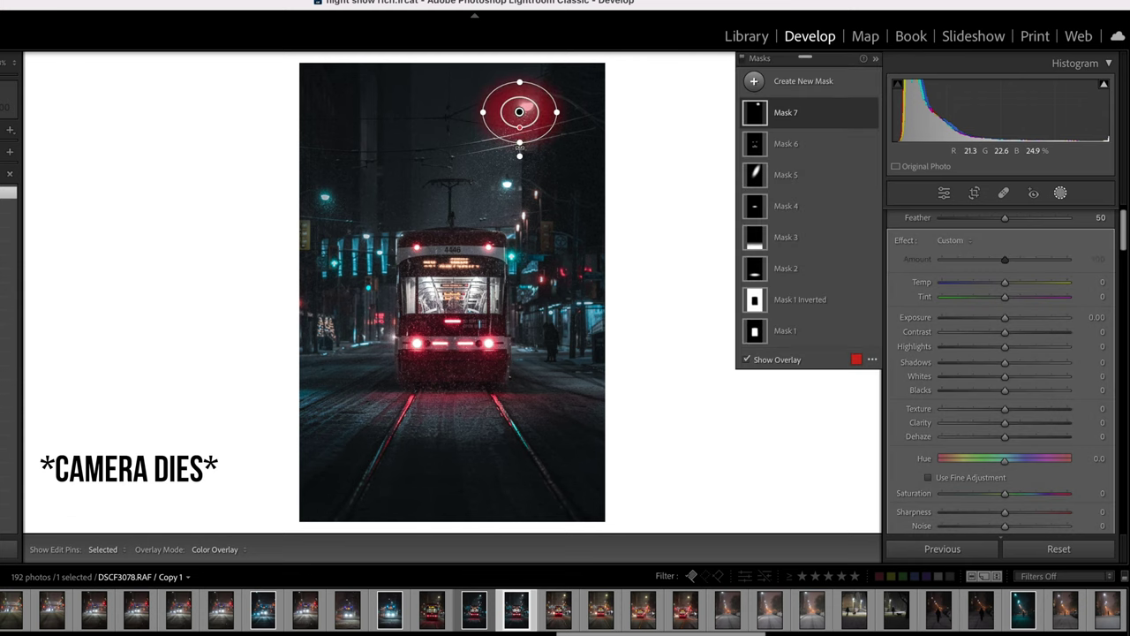
drag(1003, 282, 990, 287)
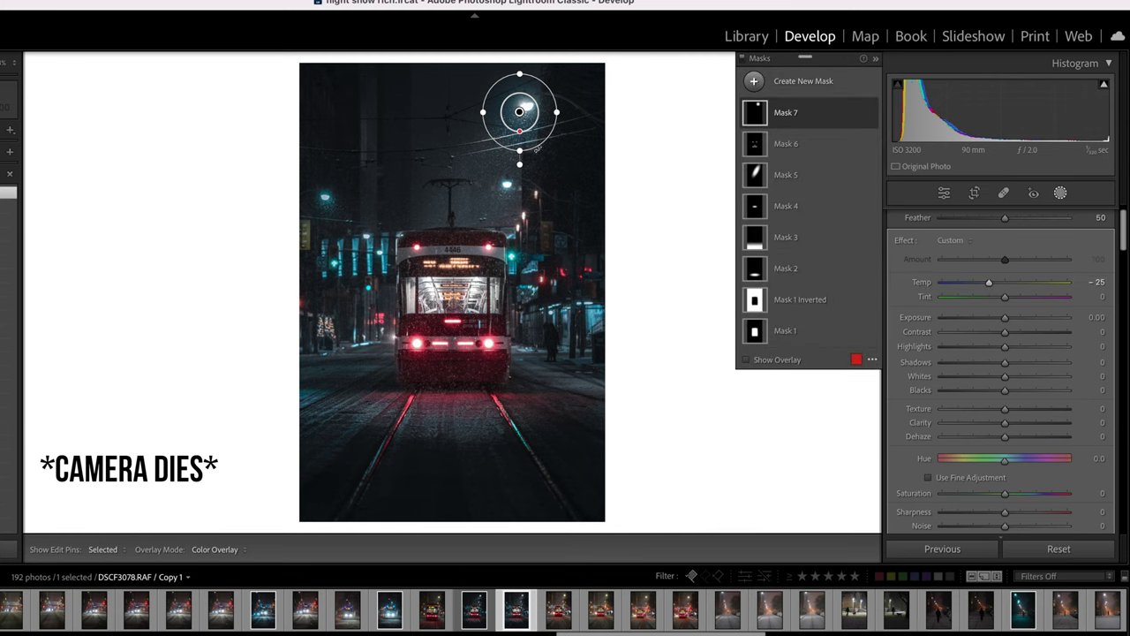
drag(519, 150, 517, 170)
drag(519, 113, 482, 126)
Step: Add a flat radial gradient mask over the streetcar's orange destination sign and set its saturation to 30
click(772, 84)
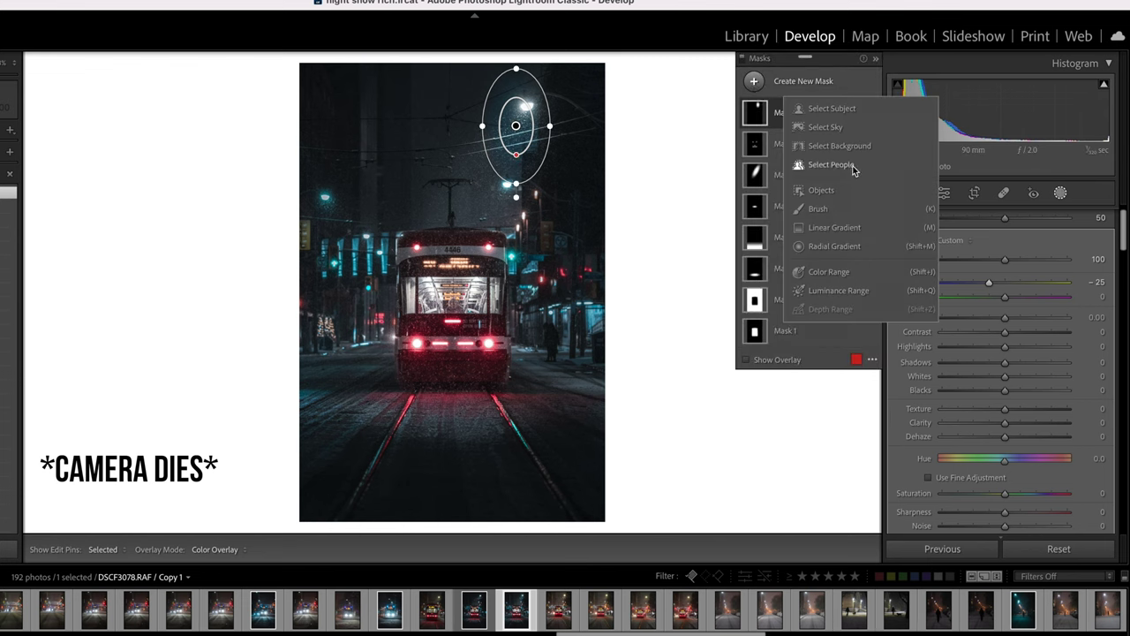
click(800, 247)
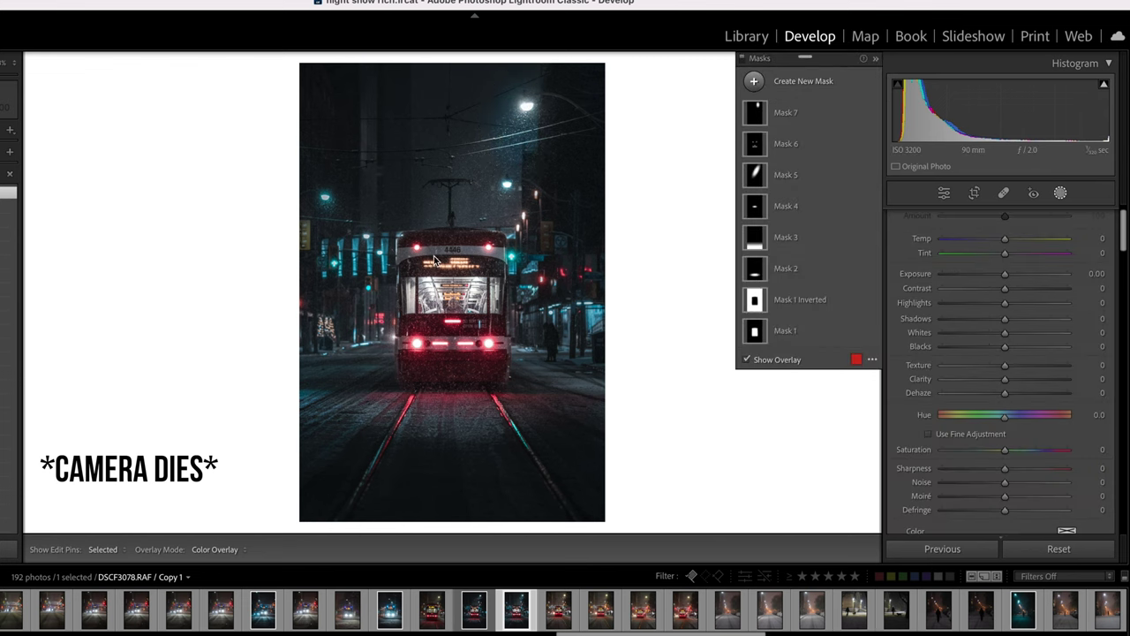
drag(448, 259, 412, 264)
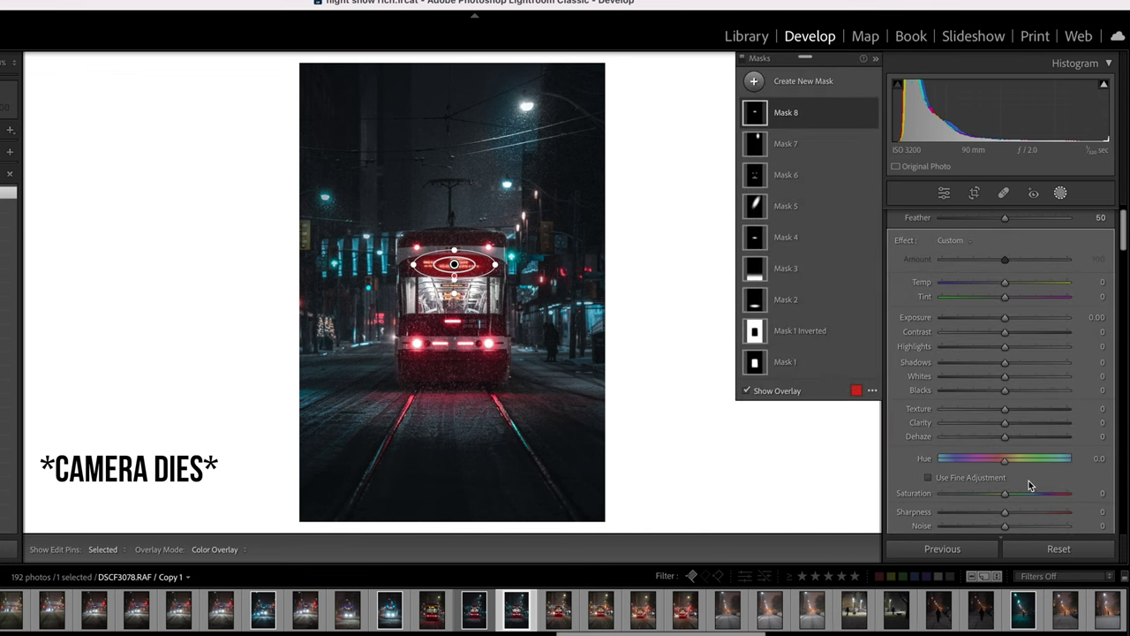
mouse_move(1014, 495)
mouse_down()
mouse_move(1032, 495)
mouse_move(1022, 497)
mouse_up()
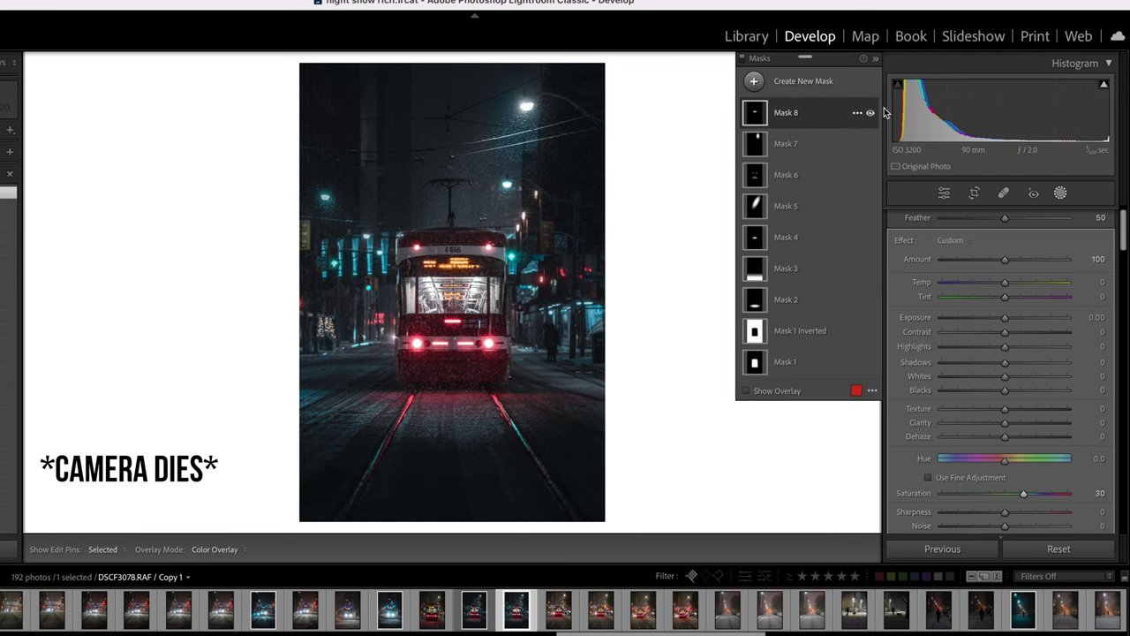
Step: Leave masking and set the photo's overall contrast to +35
click(1061, 193)
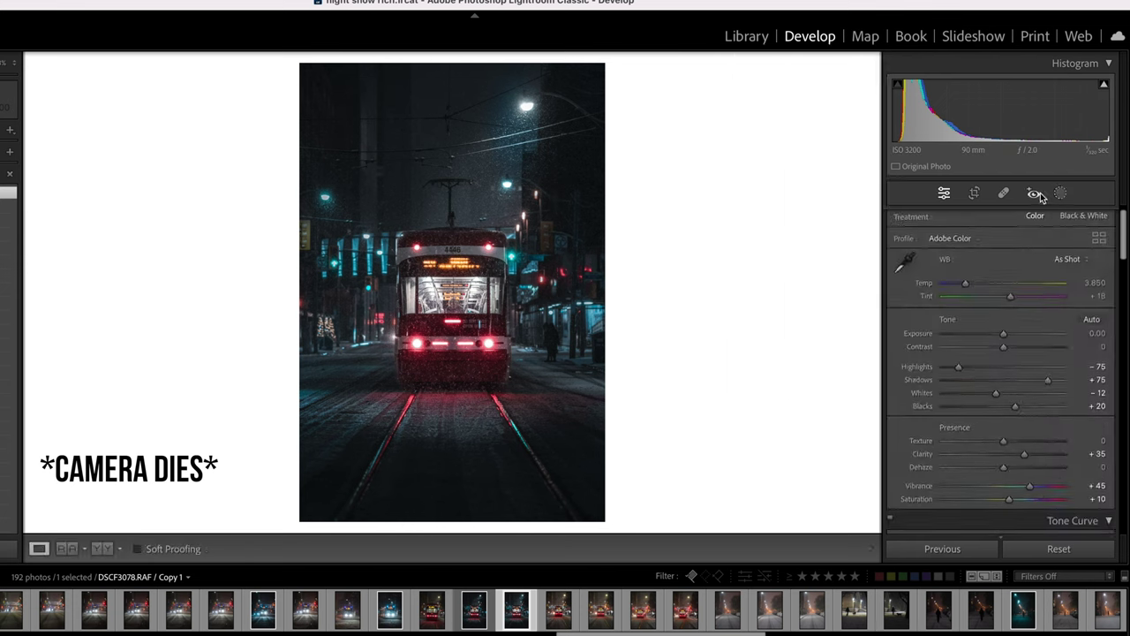
click(1061, 194)
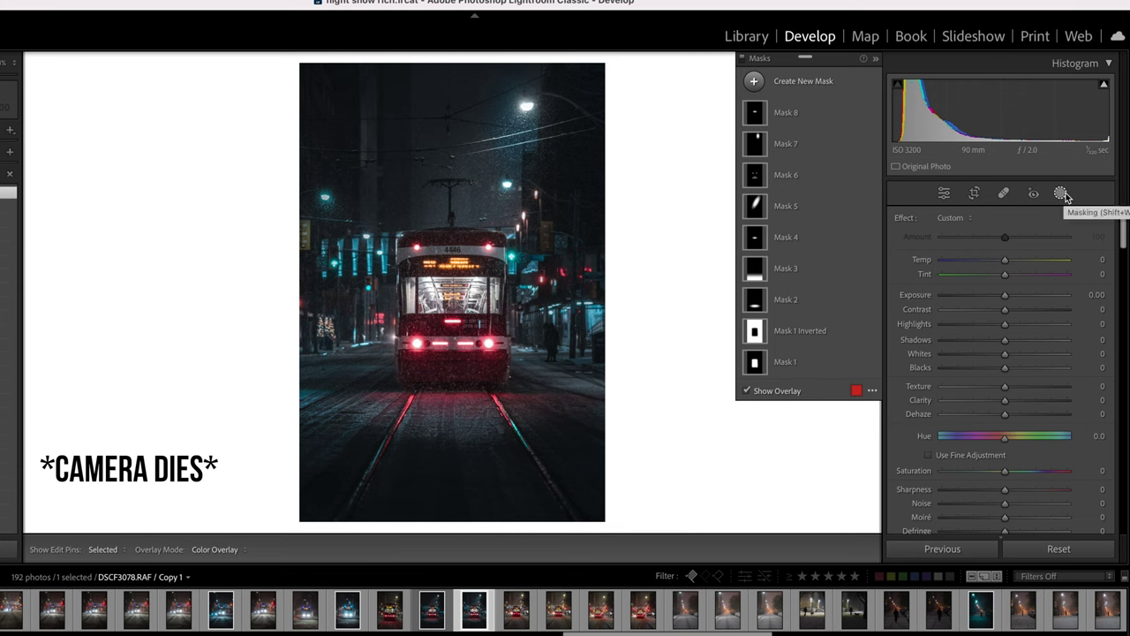
click(1061, 193)
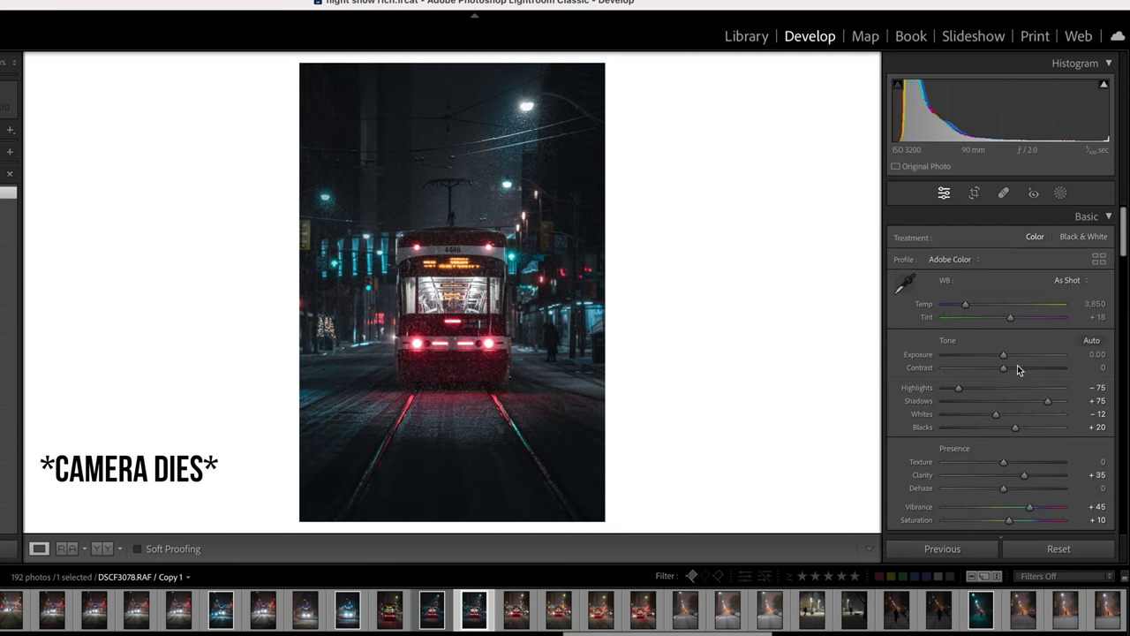
scroll(1008, 371, down, 1)
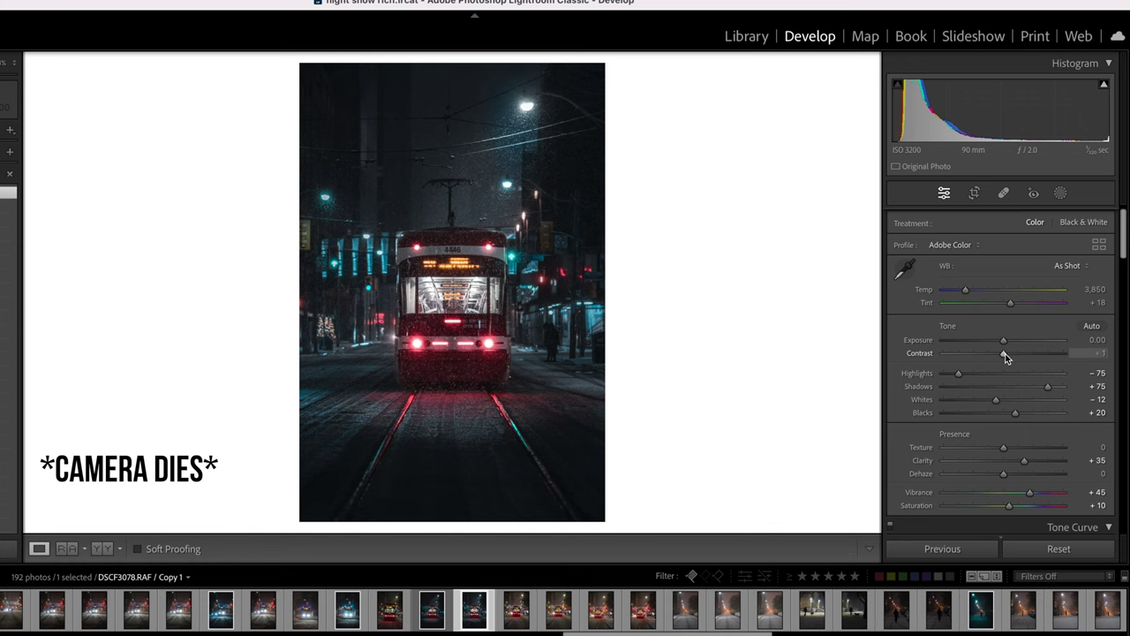
drag(1003, 353, 1025, 353)
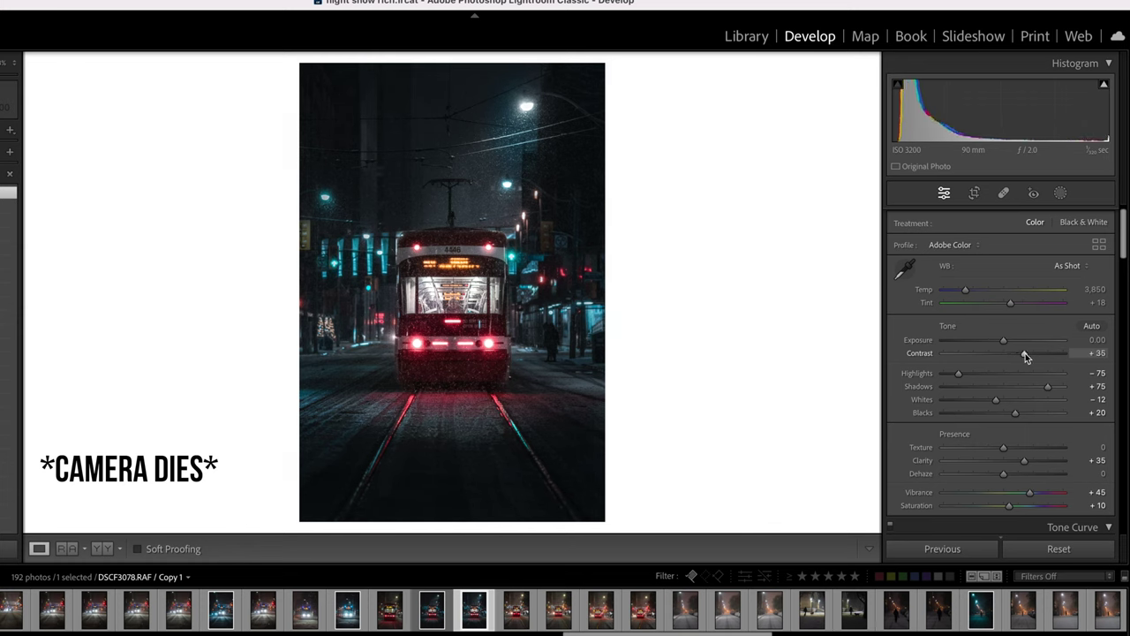
drag(1025, 353, 1025, 353)
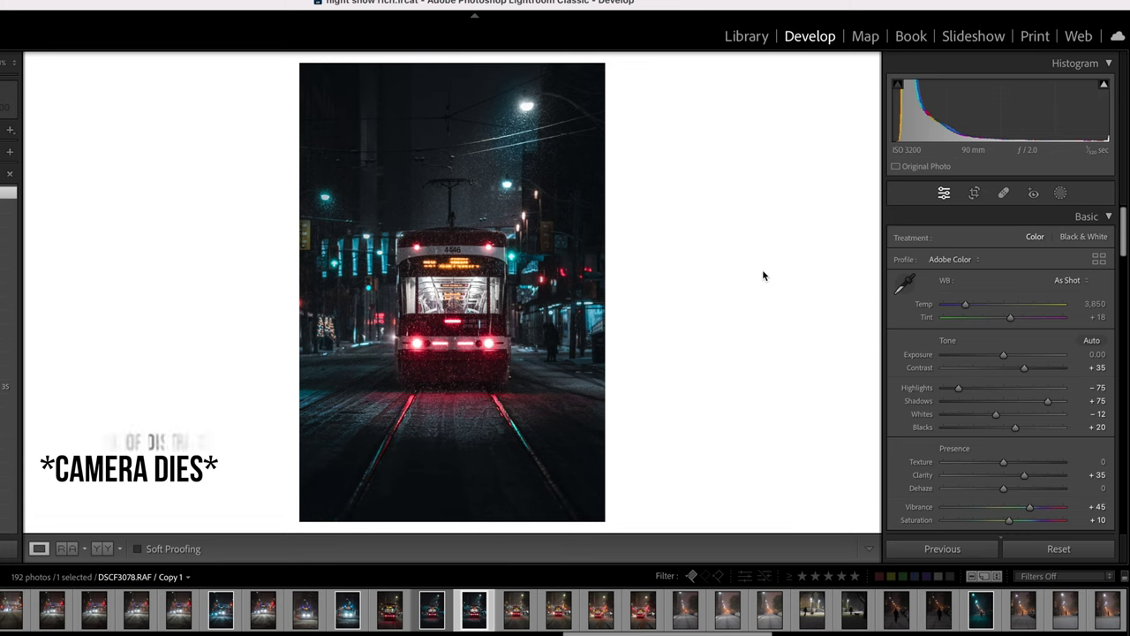
Step: Remove the small distracting lights and spots in the dark background on both sides of the streetcar with the healing Remove tool
click(1004, 194)
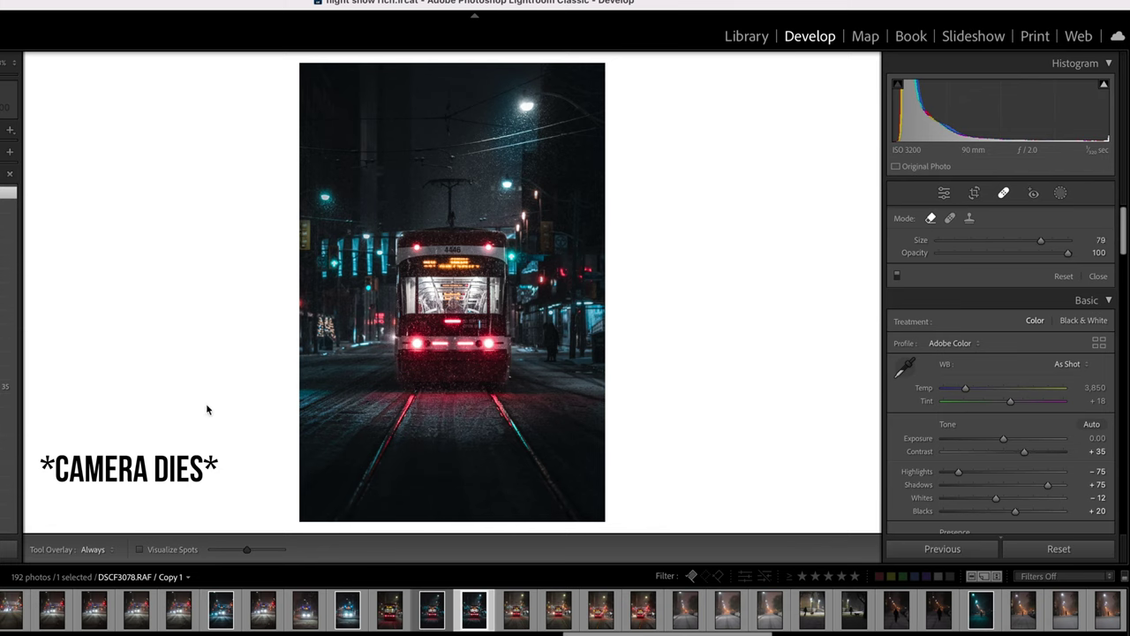
scroll(294, 321, up, 1)
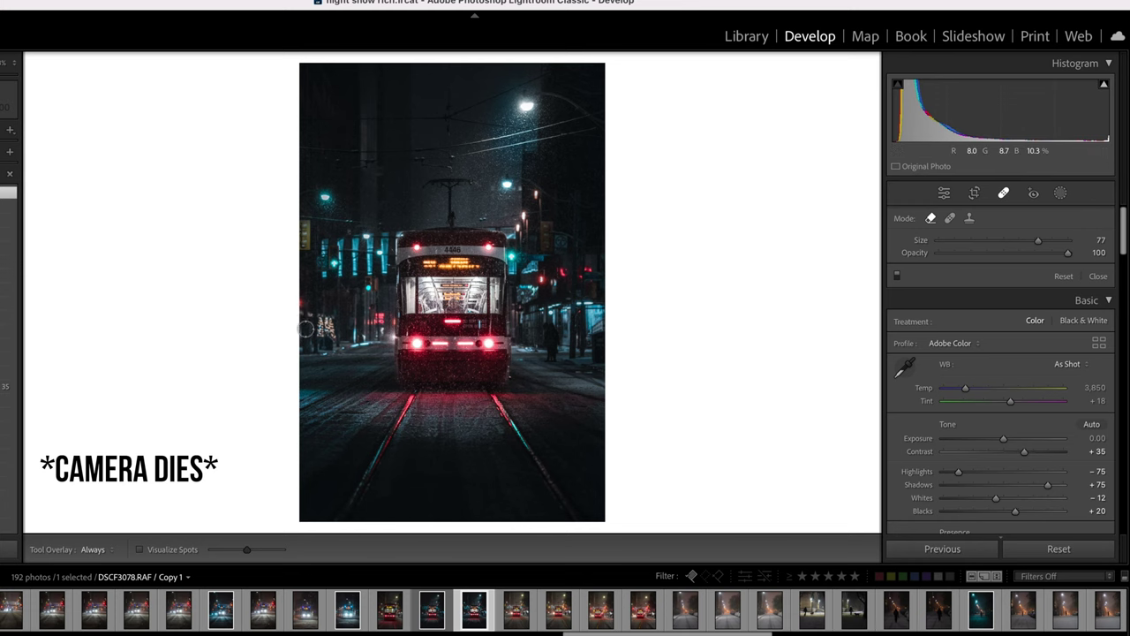
scroll(307, 324, down, 1)
click(303, 303)
click(367, 236)
click(379, 254)
click(320, 194)
click(580, 310)
scroll(566, 274, up, 2)
click(563, 270)
click(587, 272)
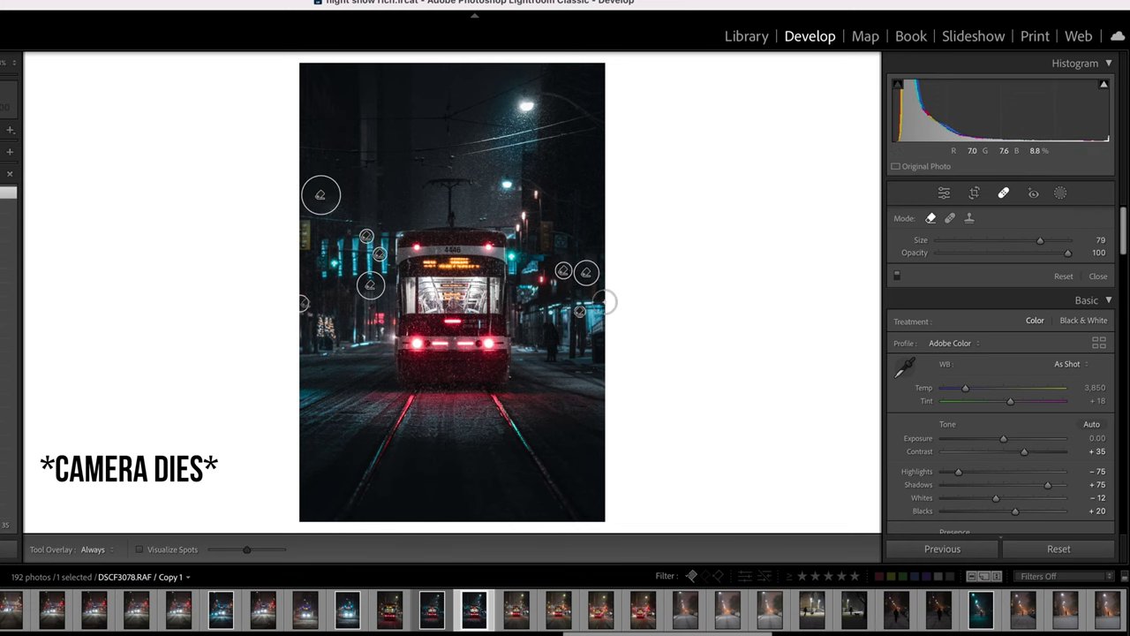
click(1004, 195)
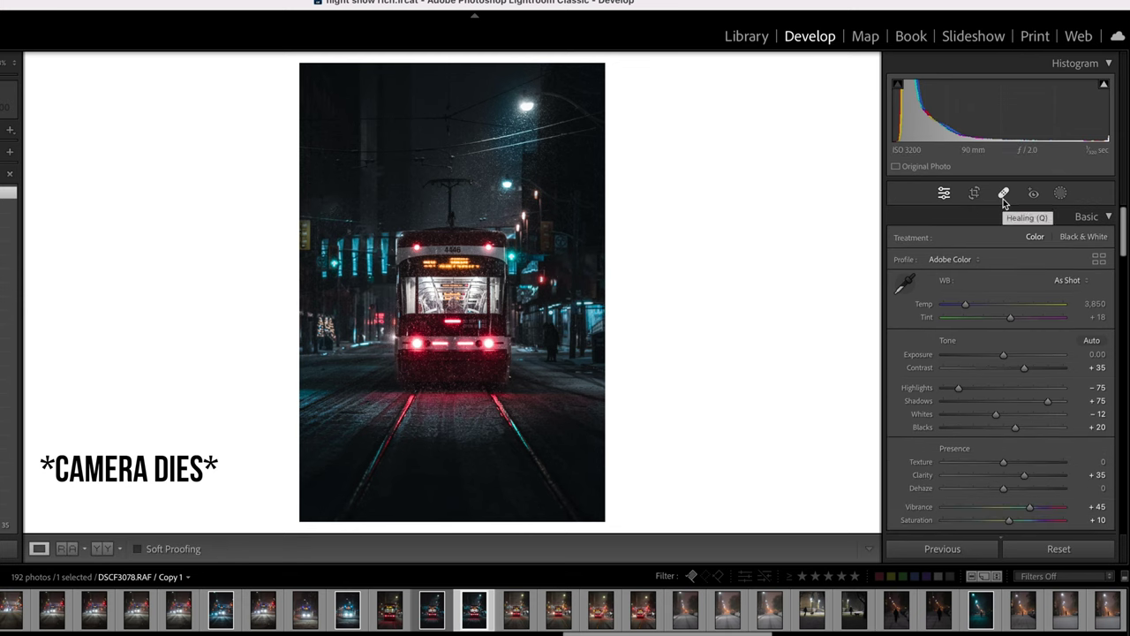
Step: Reset all adjustments to view the unedited photo, and undo the reset
click(1059, 548)
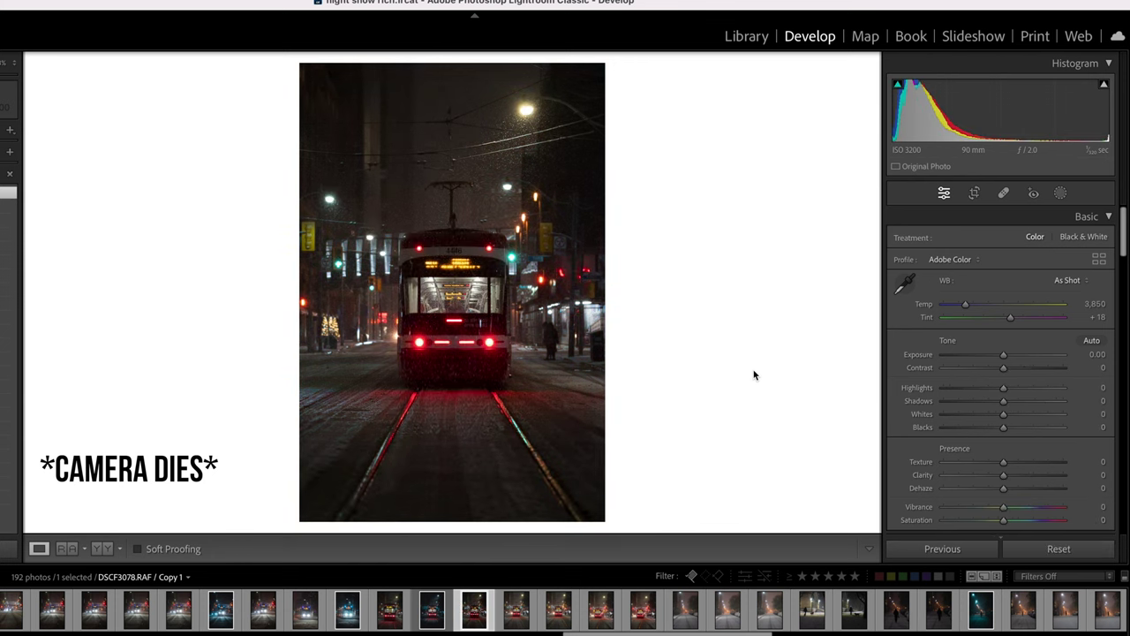
key(super+z)
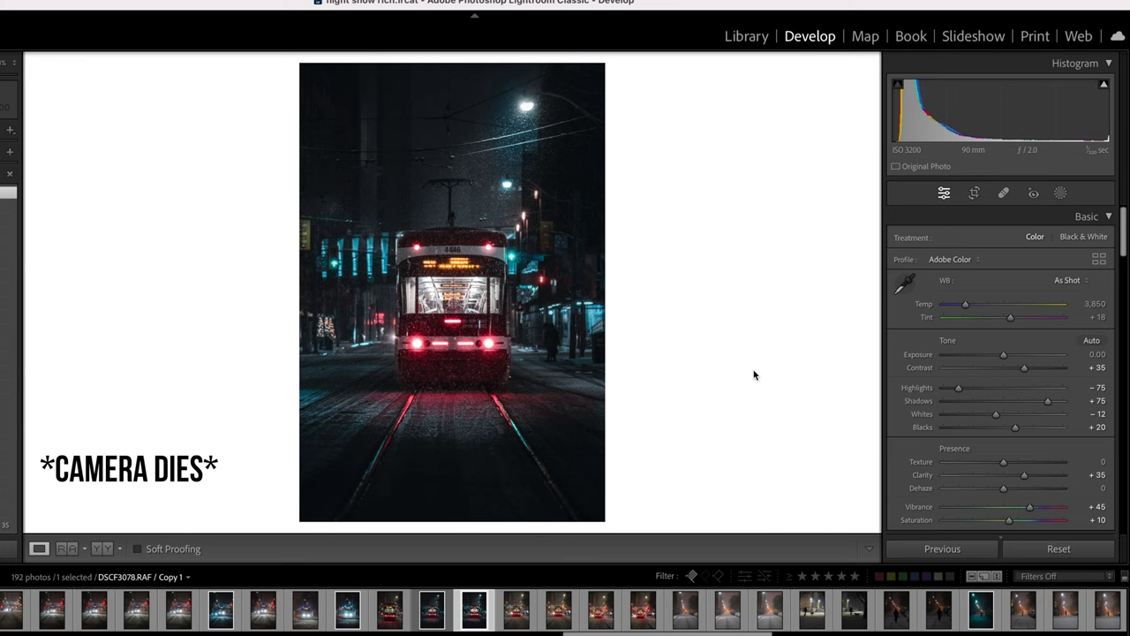
Step: Review the adjustments of the inverted streetcar mask and leave masking
click(1060, 196)
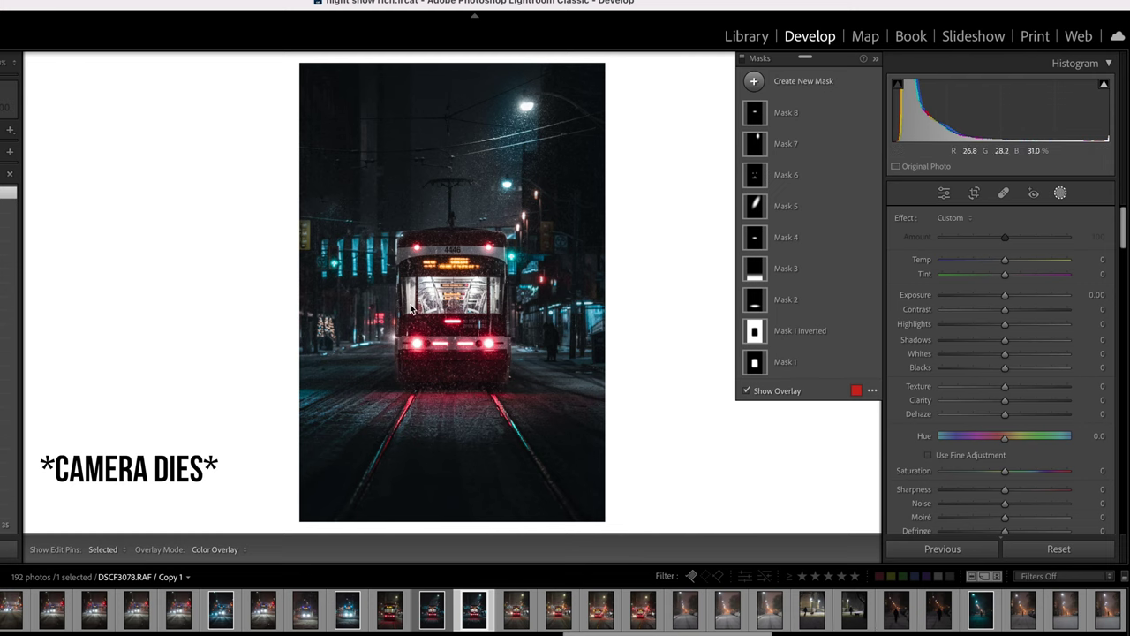
click(809, 330)
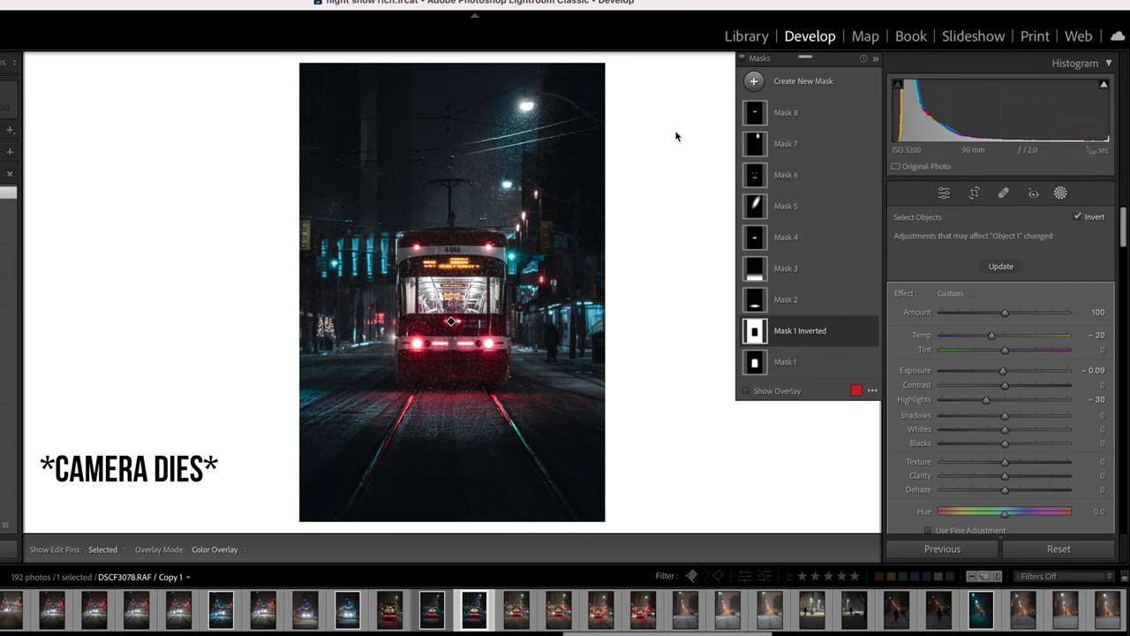
click(1059, 196)
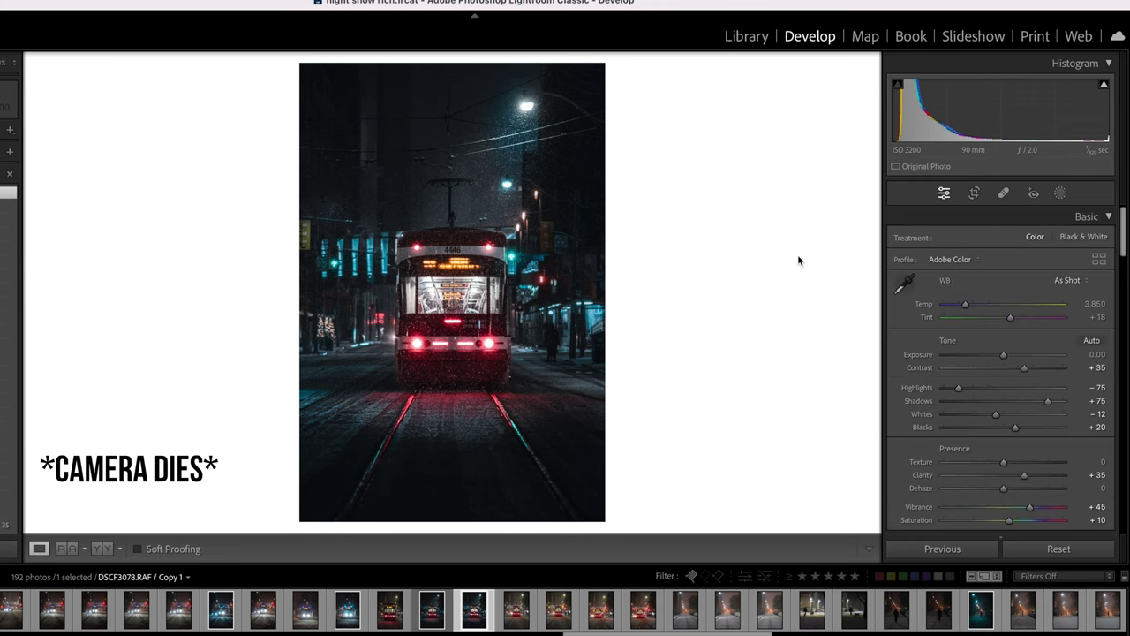